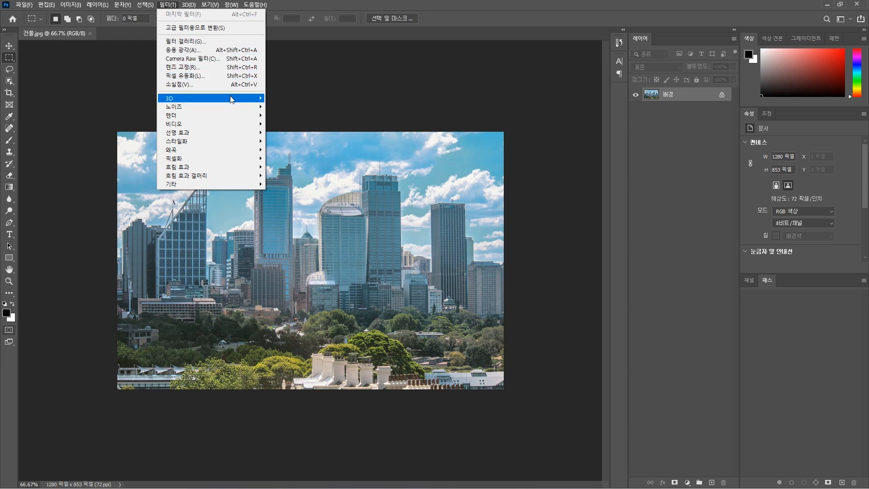
{"action": "mouse_move", "coordinate": [231, 99]}
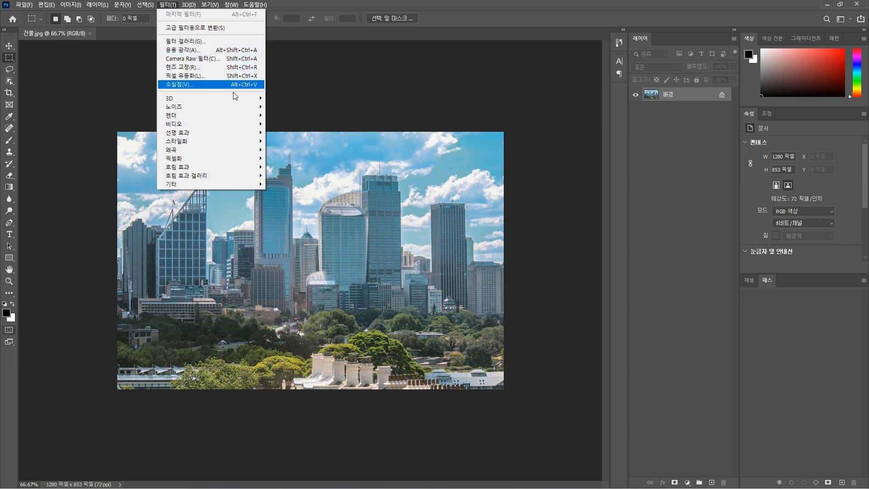
{"action": "mouse_move", "coordinate": [262, 113]}
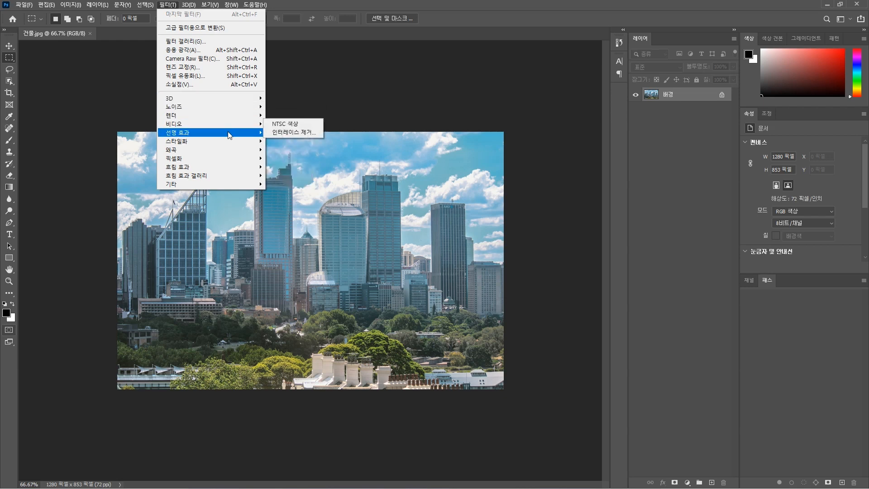
{"action": "mouse_move", "coordinate": [229, 136]}
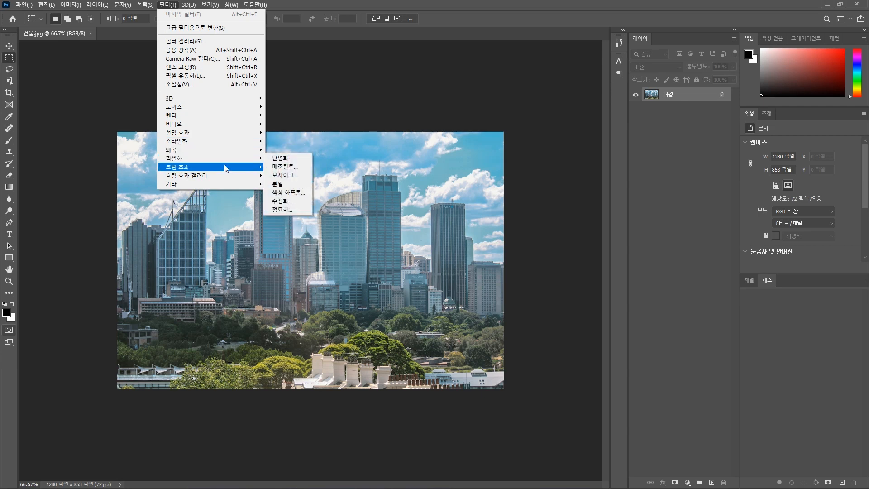
{"action": "mouse_move", "coordinate": [228, 180]}
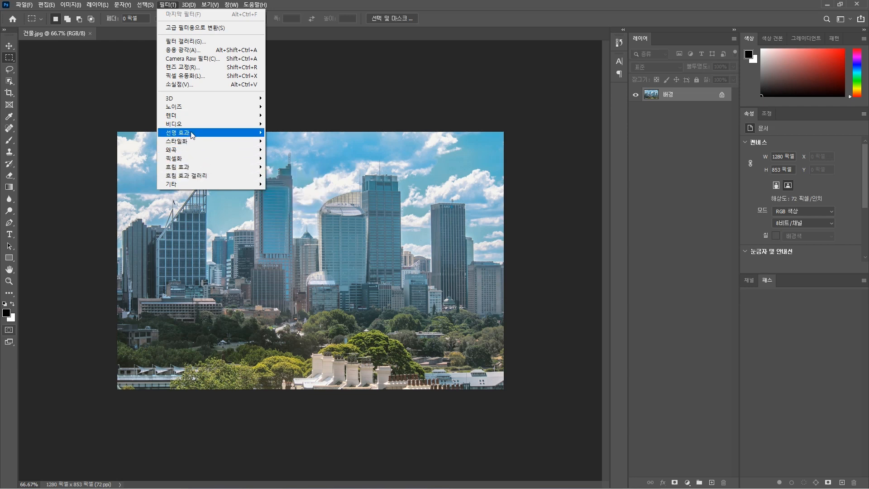
{"action": "mouse_move", "coordinate": [192, 135]}
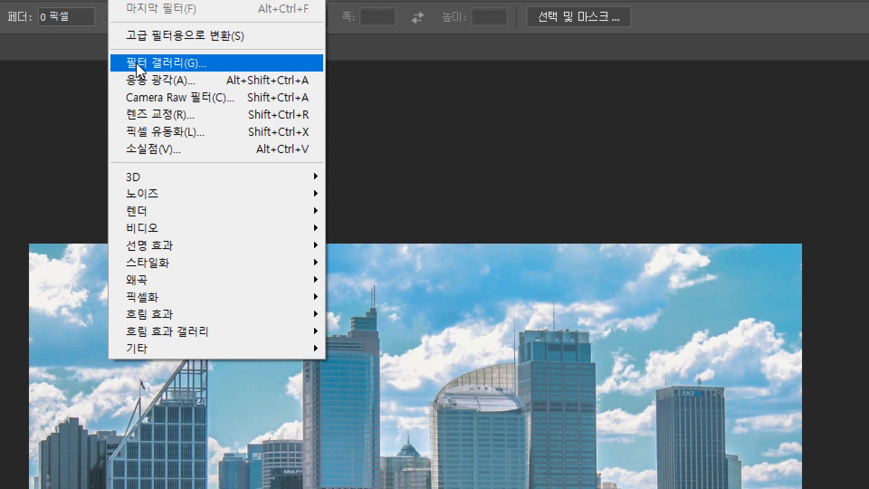
- Open the Filter Gallery on the city photo and preview the brush stroke filters 그물눈 and 수묵화
{"action": "left_click", "coordinate": [170, 66]}
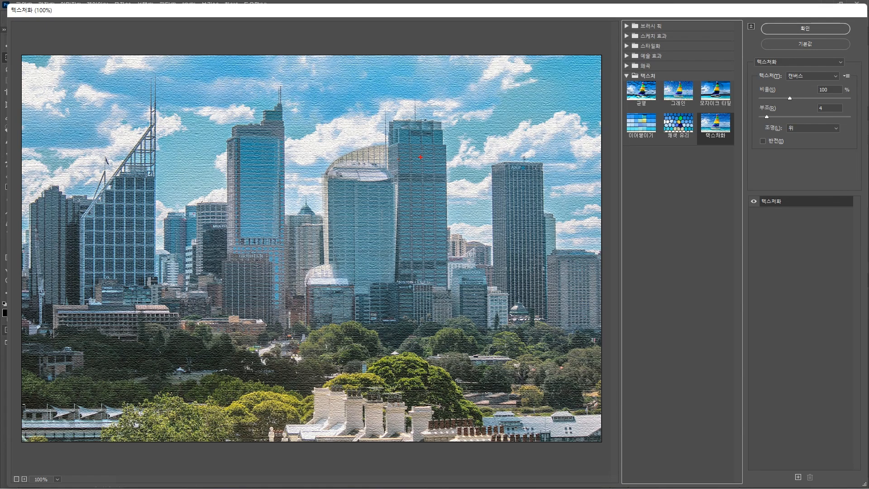
{"action": "mouse_move", "coordinate": [430, 41]}
{"action": "left_mouse_down"}
{"action": "mouse_move", "coordinate": [446, 73]}
{"action": "mouse_move", "coordinate": [492, 34]}
{"action": "left_mouse_up"}
{"action": "left_click_drag", "start_coordinate": [776, 55], "coordinate": [786, 70]}
{"action": "key", "text": "e"}
{"action": "key", "text": "alt"}
{"action": "left_click", "coordinate": [627, 26]}
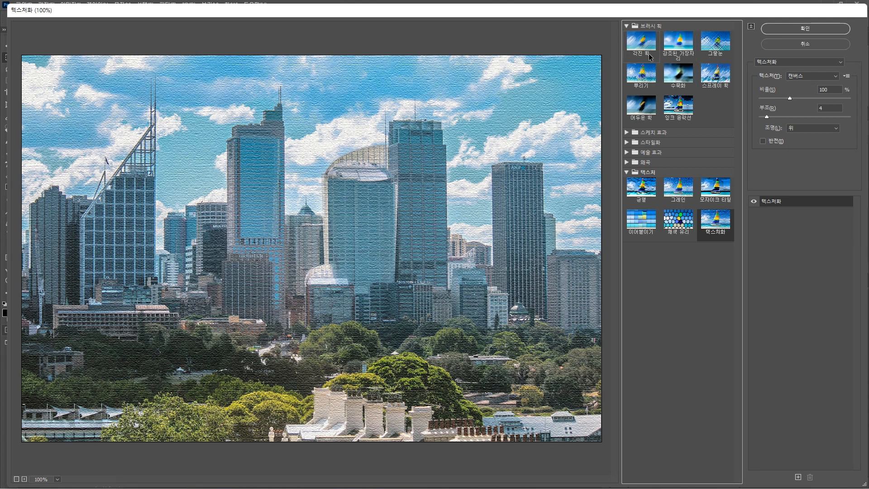
{"action": "left_click", "coordinate": [716, 51]}
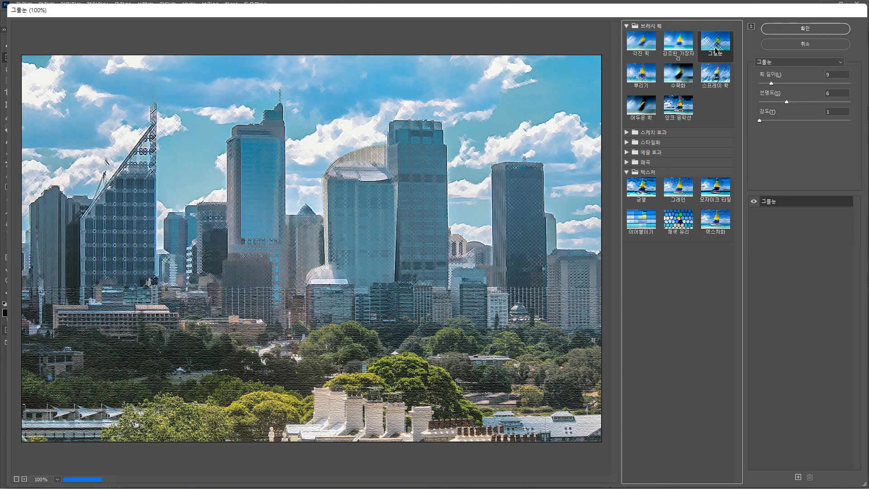
{"action": "left_click", "coordinate": [684, 79]}
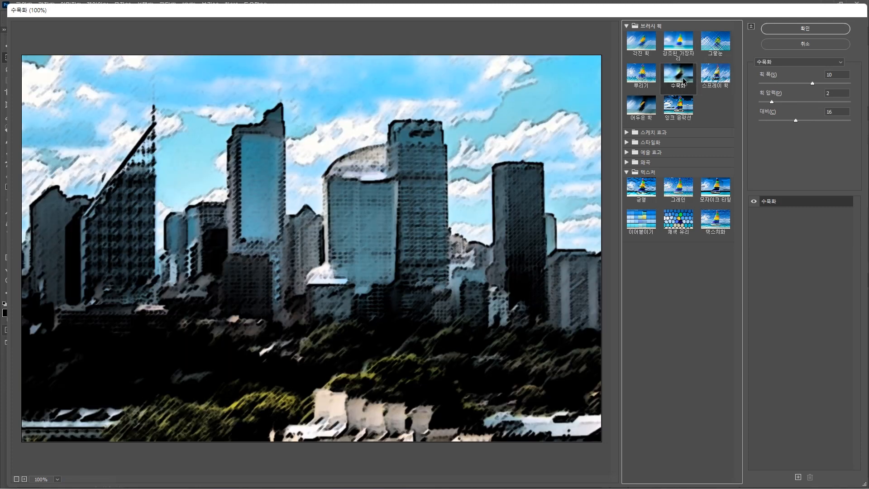
- Preview the sketch filter 물 종이 and the stylize filter 가장자리 광선 효과 on the city photo
{"action": "left_click", "coordinate": [627, 133]}
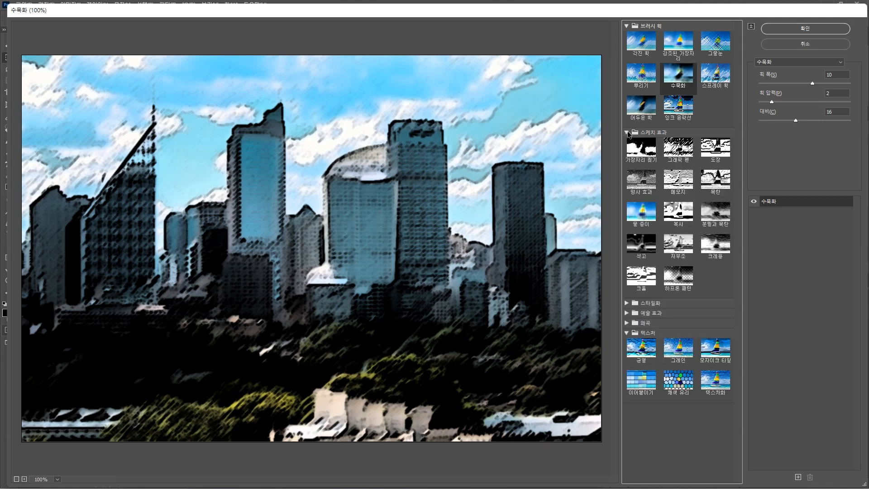
{"action": "left_click", "coordinate": [640, 218]}
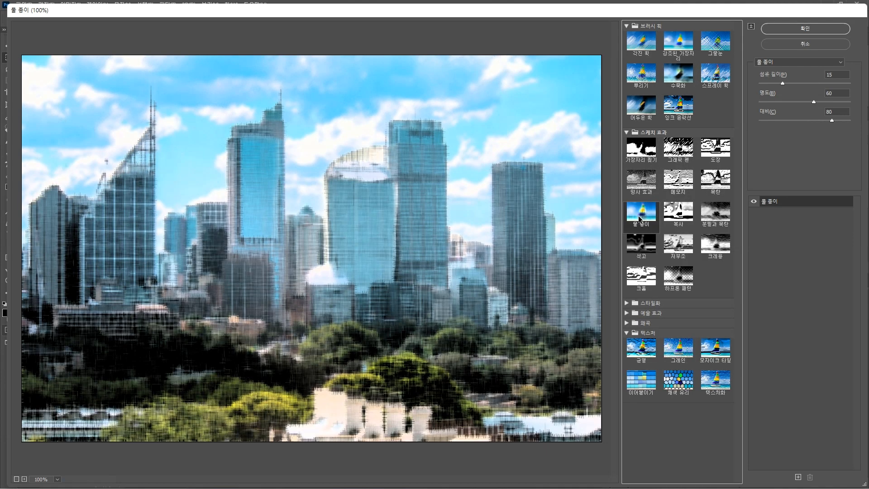
{"action": "left_click", "coordinate": [651, 305]}
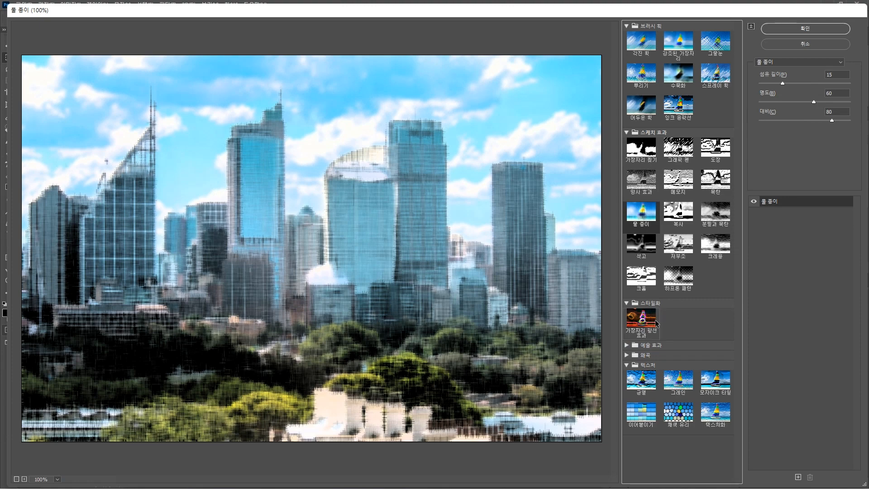
{"action": "left_click", "coordinate": [646, 323]}
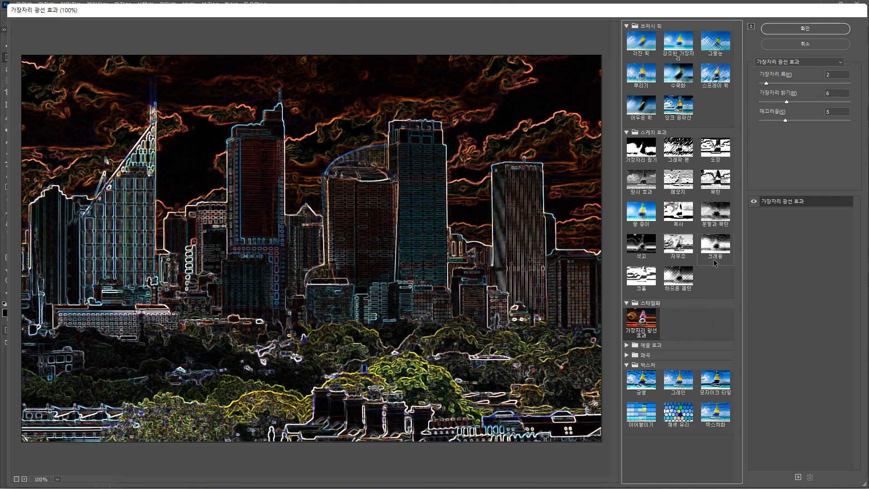
- Try the 채색 유리 texture with cell size 16, border thickness 5 and light intensity 4, and cancel the Filter Gallery
{"action": "left_click", "coordinate": [681, 419]}
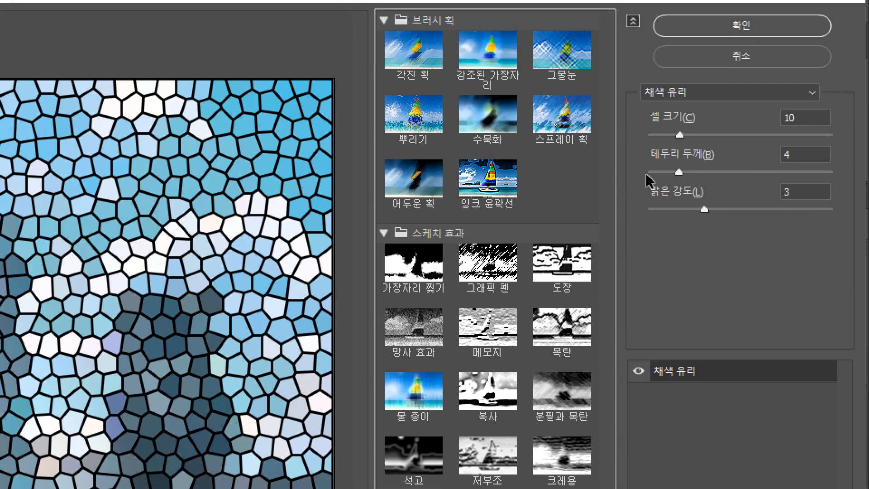
{"action": "key", "text": "ctrl"}
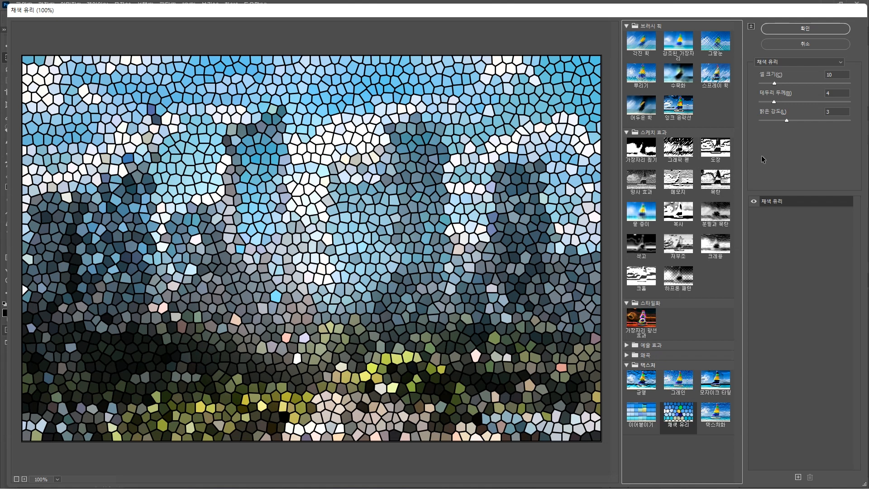
{"action": "left_click_drag", "start_coordinate": [774, 83], "coordinate": [786, 84]}
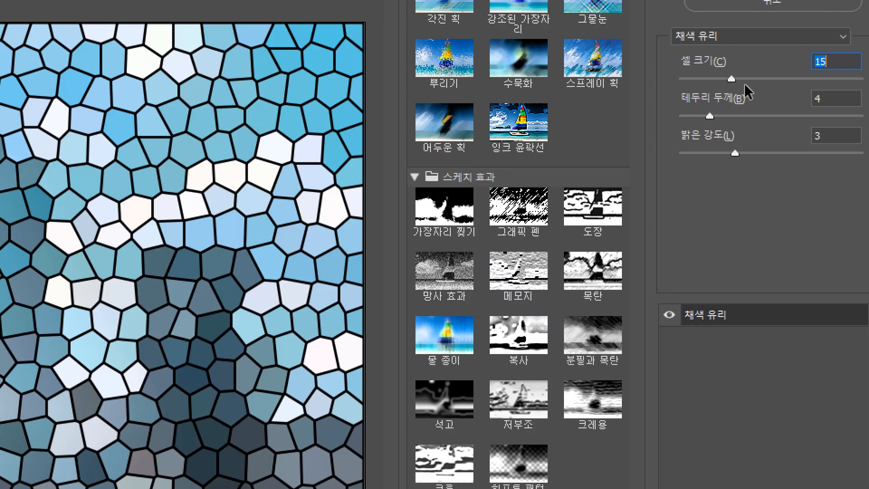
{"action": "left_click_drag", "start_coordinate": [733, 82], "coordinate": [758, 82]}
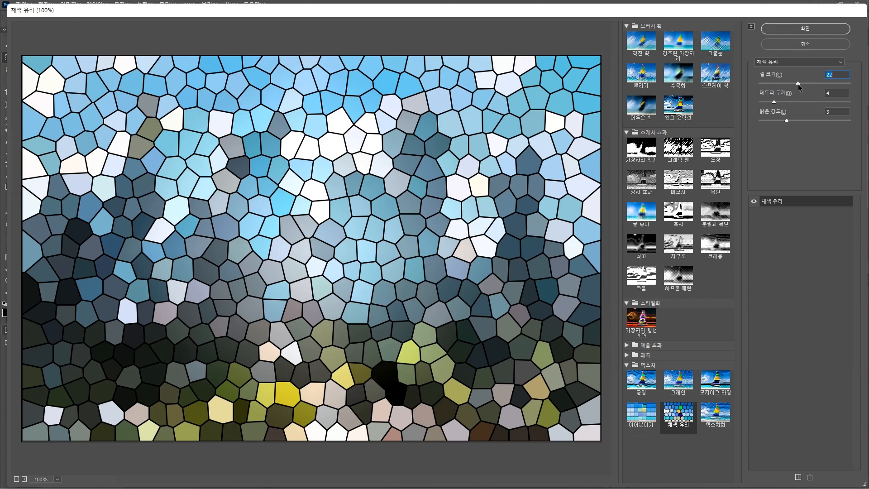
{"action": "mouse_move", "coordinate": [799, 83]}
{"action": "left_mouse_down"}
{"action": "mouse_move", "coordinate": [818, 86]}
{"action": "mouse_move", "coordinate": [786, 88]}
{"action": "left_mouse_up"}
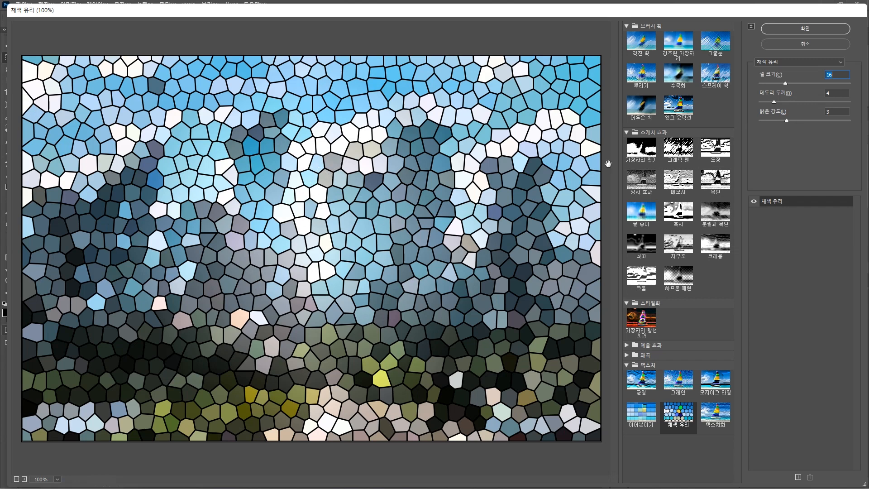
{"action": "mouse_move", "coordinate": [775, 101]}
{"action": "left_mouse_down"}
{"action": "mouse_move", "coordinate": [796, 102]}
{"action": "mouse_move", "coordinate": [777, 102]}
{"action": "left_mouse_up"}
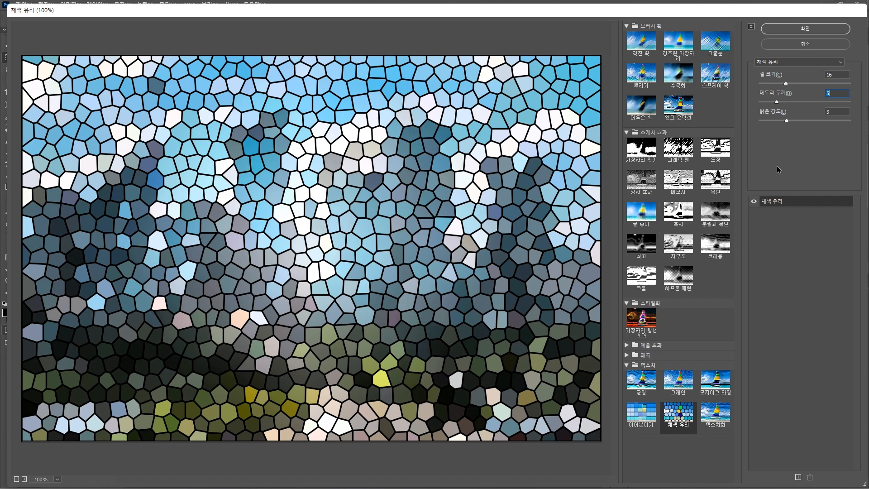
{"action": "mouse_move", "coordinate": [787, 120]}
{"action": "left_mouse_down"}
{"action": "mouse_move", "coordinate": [848, 120]}
{"action": "mouse_move", "coordinate": [800, 126]}
{"action": "left_mouse_up"}
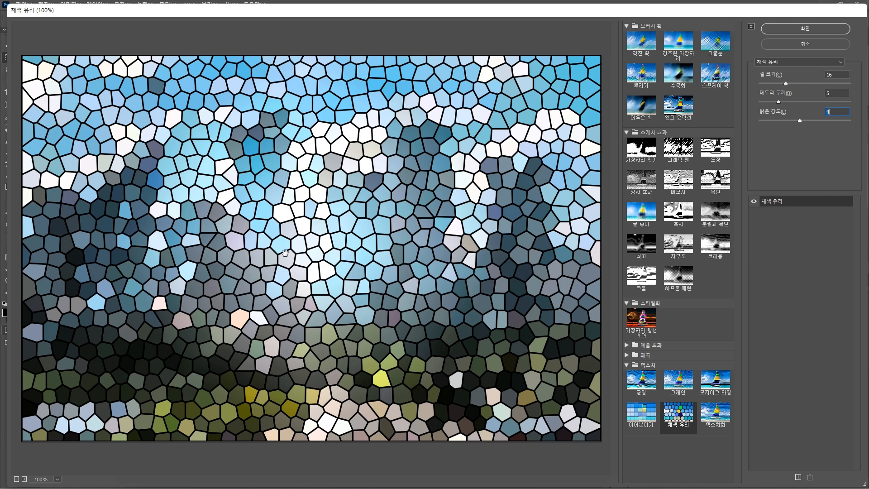
{"action": "left_click", "coordinate": [805, 44]}
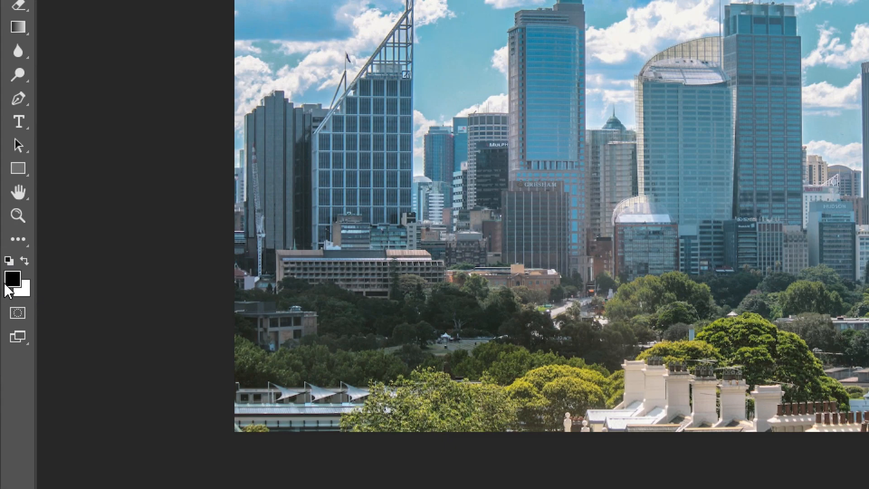
- Set the foreground color to bright red, fe0808
{"action": "left_click", "coordinate": [14, 286]}
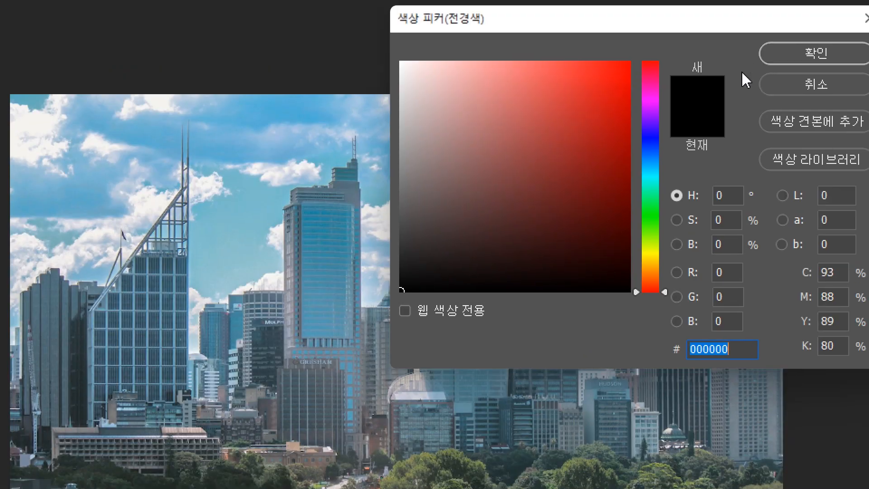
{"action": "left_click", "coordinate": [624, 64]}
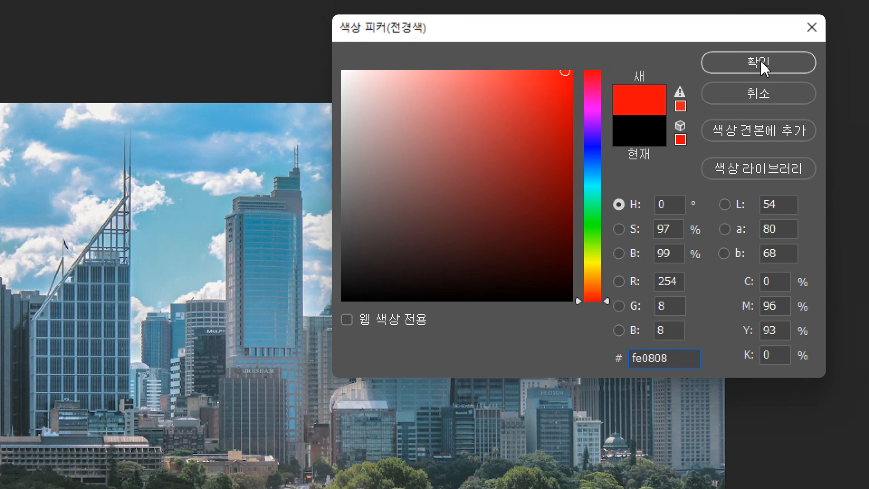
{"action": "left_click", "coordinate": [758, 63]}
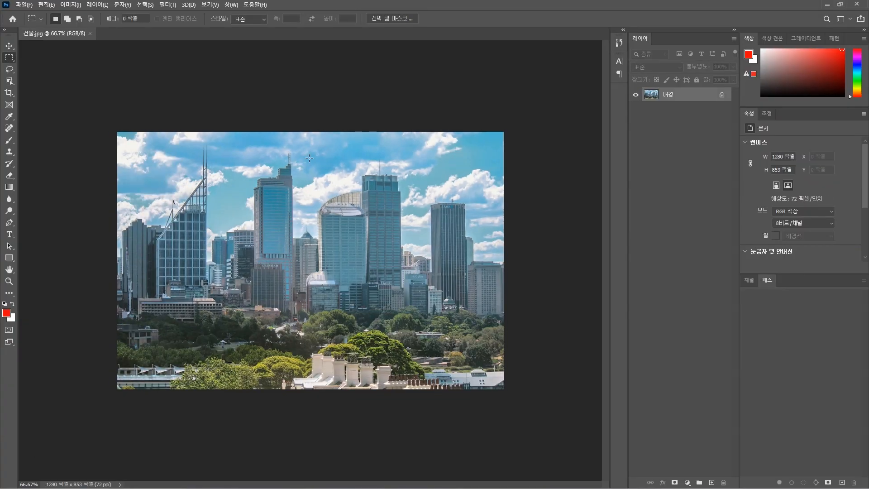
- Reopen the Filter Gallery, choose the 채색 유리 texture filter for the photo, and collapse the 스케치 효과 category
{"action": "left_click", "coordinate": [174, 6]}
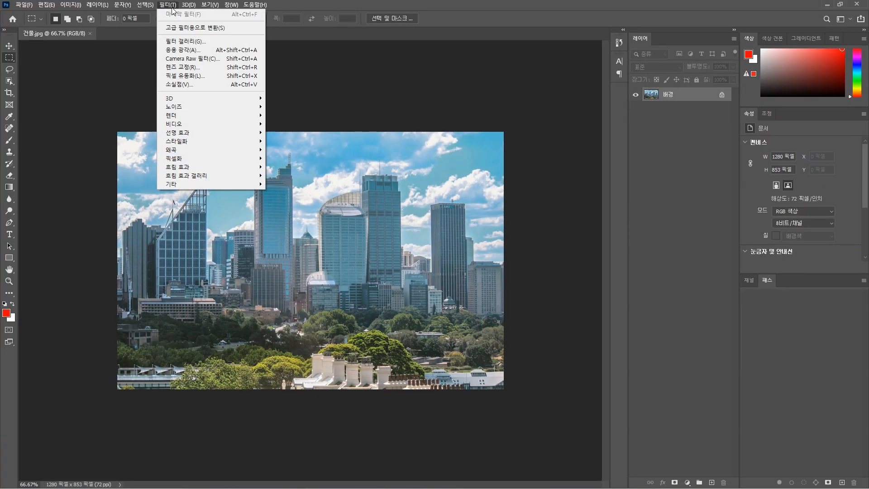
{"action": "left_click", "coordinate": [181, 42]}
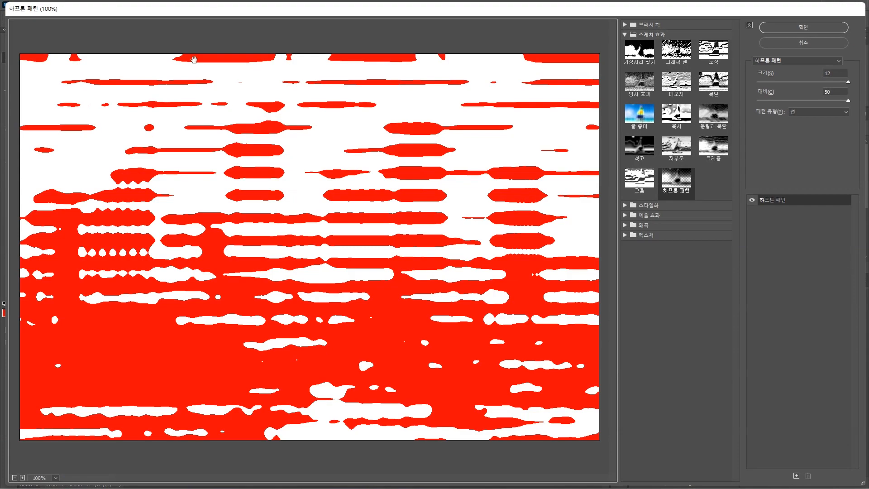
{"action": "left_click", "coordinate": [646, 235]}
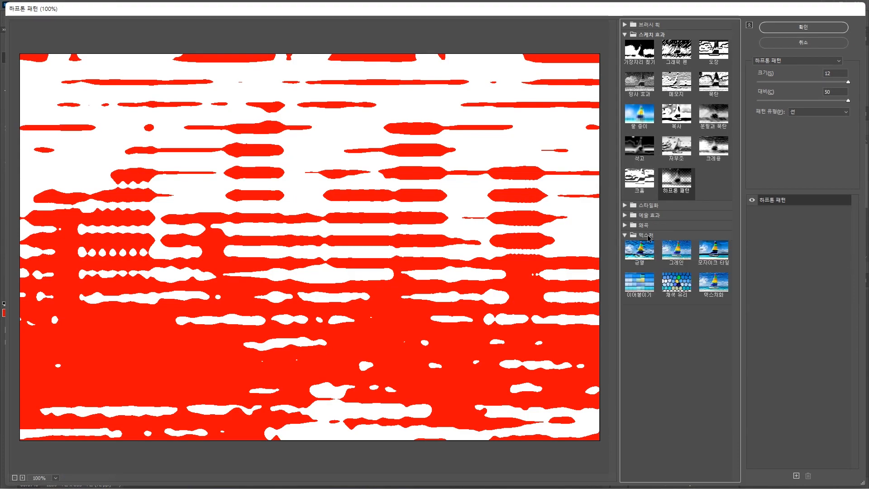
{"action": "left_click", "coordinate": [675, 289]}
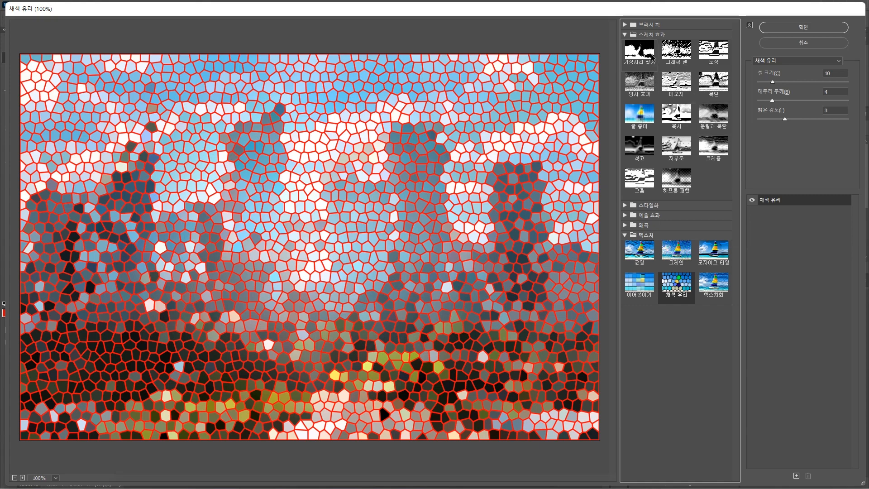
{"action": "left_click", "coordinate": [625, 35]}
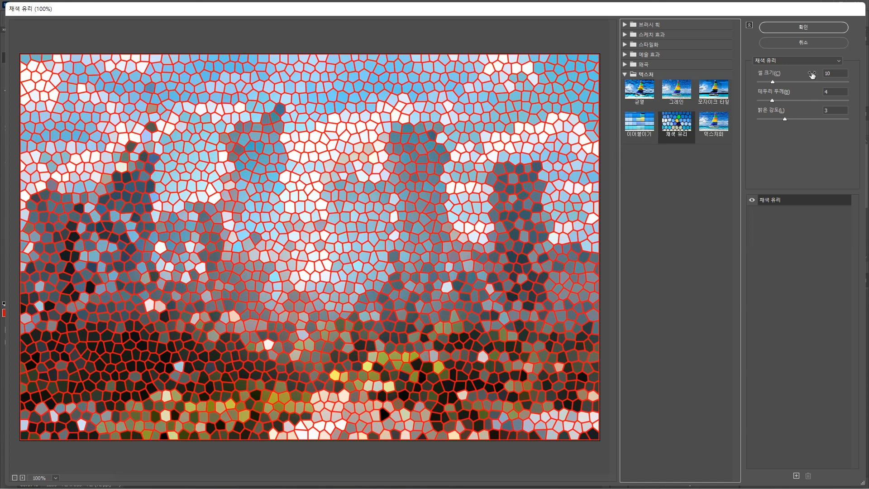
- Preview the 크롬 and 텍스처화 filters by choosing them by name, and return to the 채색 유리 filter
{"action": "left_click", "coordinate": [802, 61]}
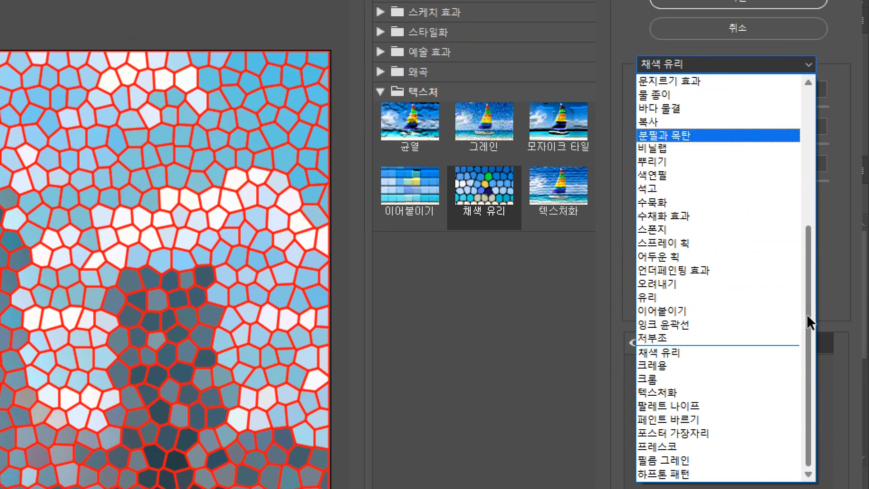
{"action": "left_click_drag", "start_coordinate": [810, 322], "coordinate": [795, 355]}
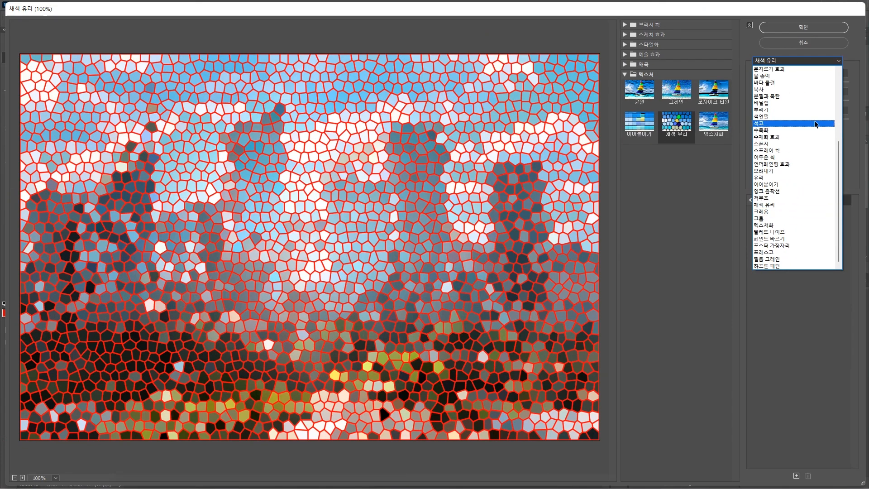
{"action": "left_click", "coordinate": [765, 219]}
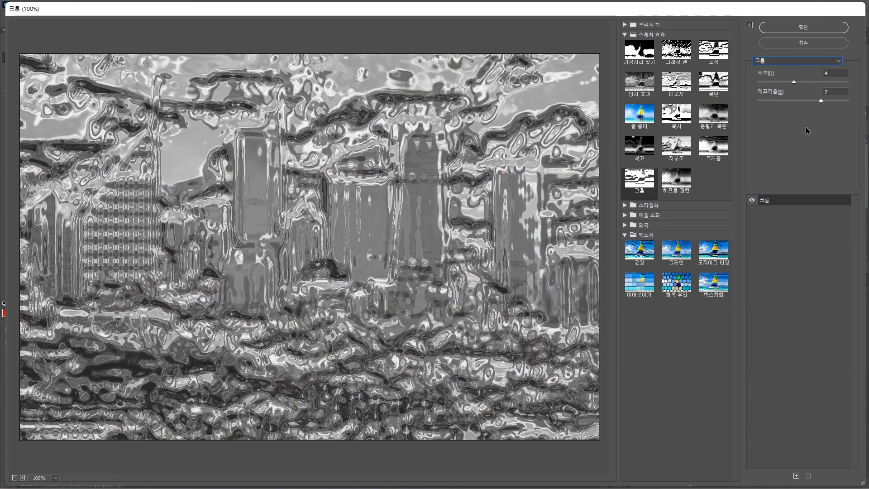
{"action": "left_click", "coordinate": [804, 62]}
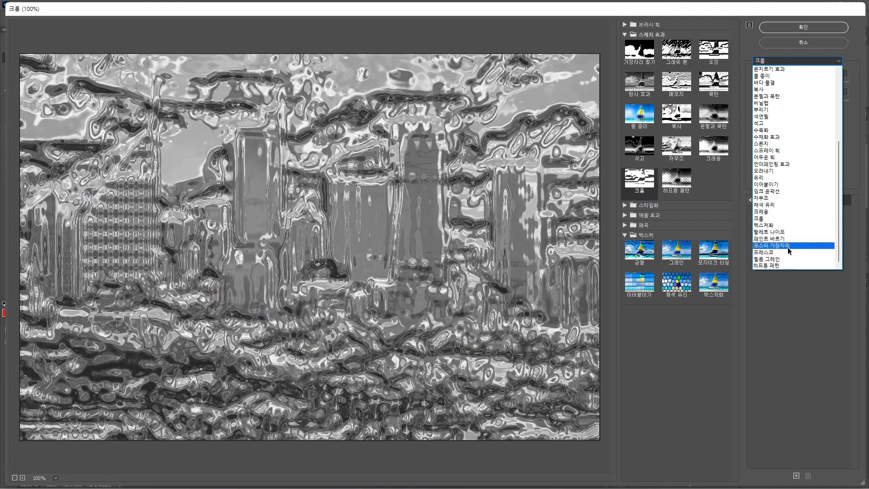
{"action": "left_click", "coordinate": [764, 226]}
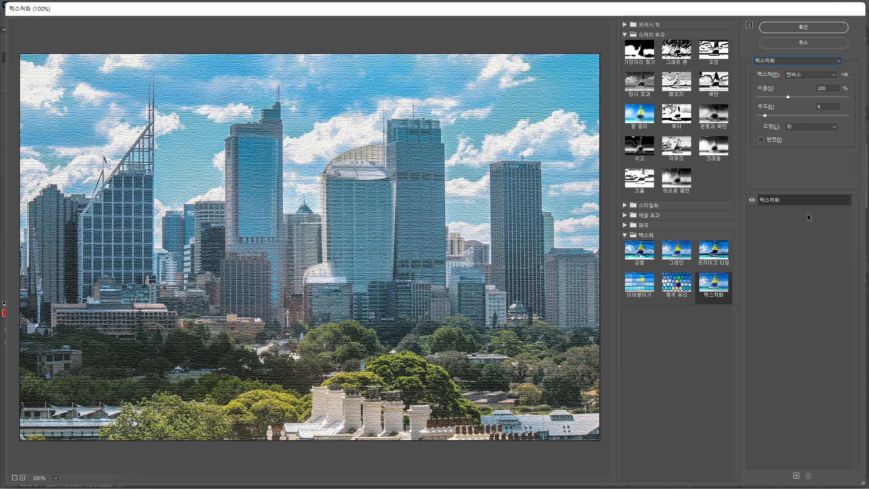
{"action": "left_click", "coordinate": [679, 291]}
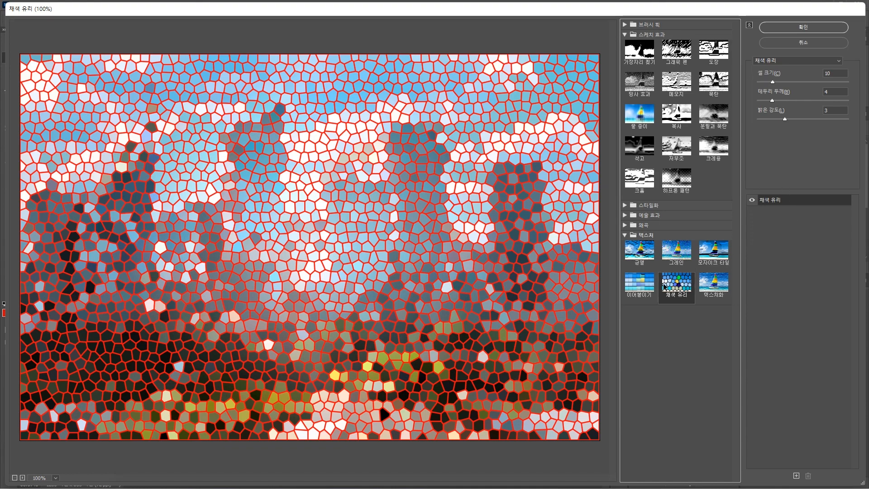
- Preview the 이어붙이기 and 채색 유리 texture filters, and switch the effect layer to 텍스처화
{"action": "left_click", "coordinate": [639, 283]}
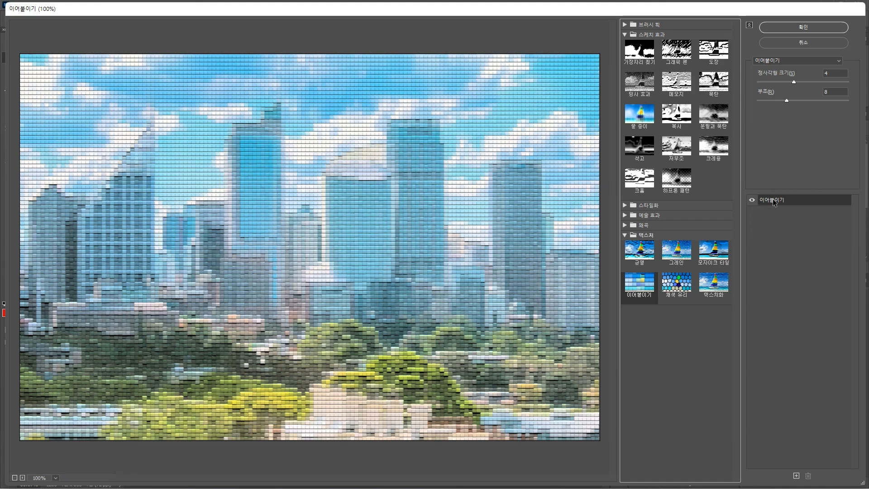
{"action": "left_click", "coordinate": [687, 284]}
{"action": "left_click", "coordinate": [721, 288]}
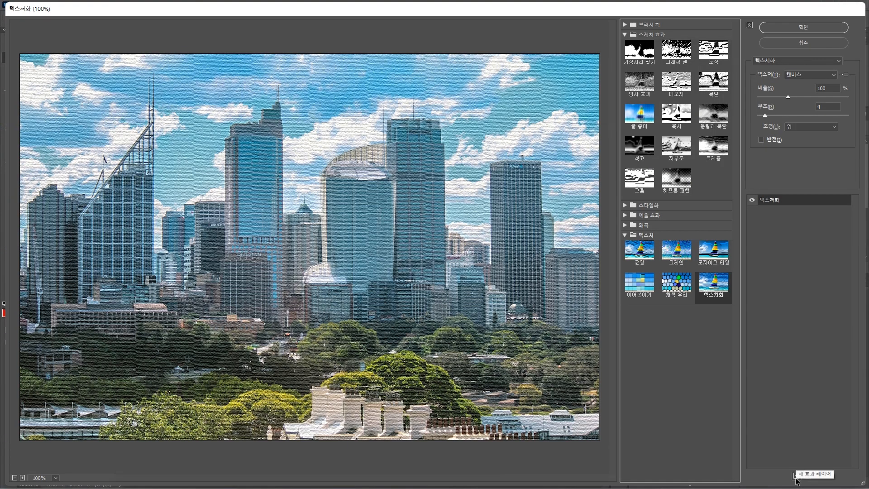
- Stack two new effect layers above 텍스처화, using 채색 유리 for the first and 이어붙이기 for the uppermost one
{"action": "left_click", "coordinate": [796, 476]}
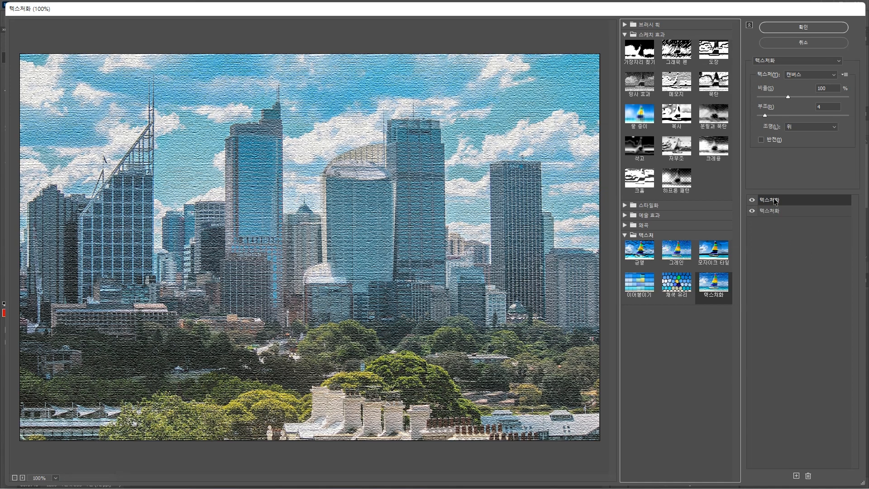
{"action": "left_click", "coordinate": [683, 285]}
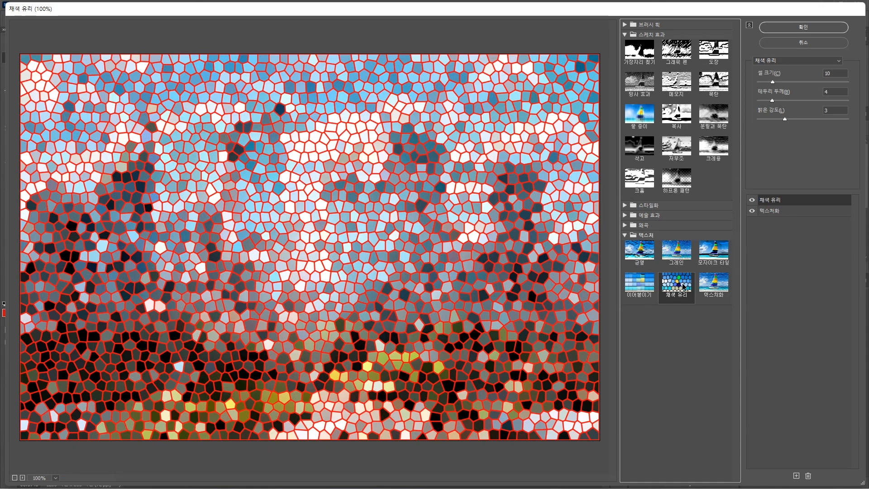
{"action": "key", "text": "alt"}
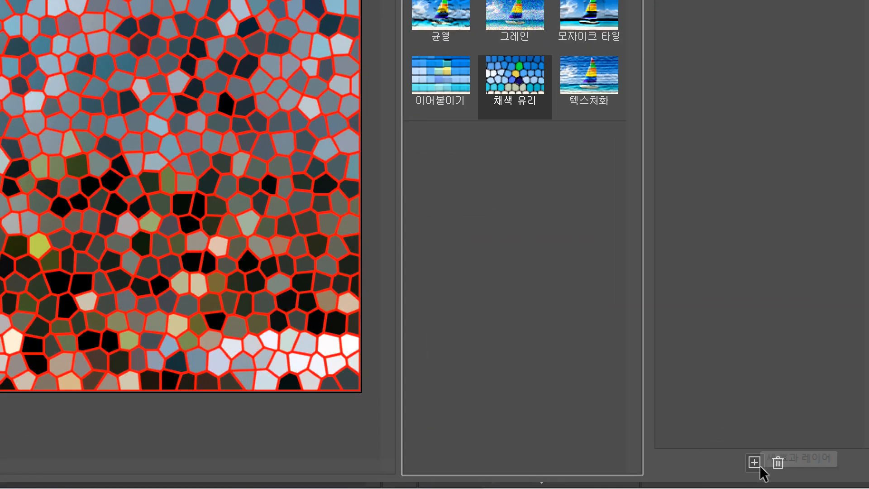
{"action": "left_click", "coordinate": [760, 463]}
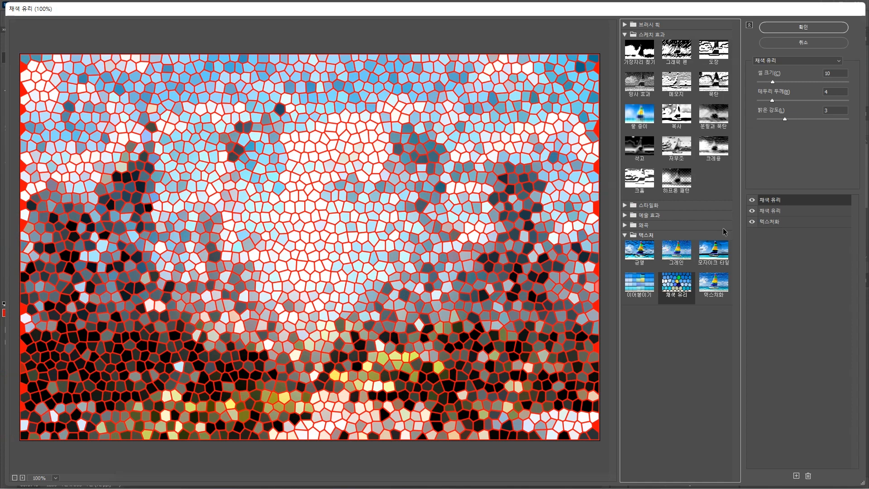
{"action": "left_click", "coordinate": [643, 284]}
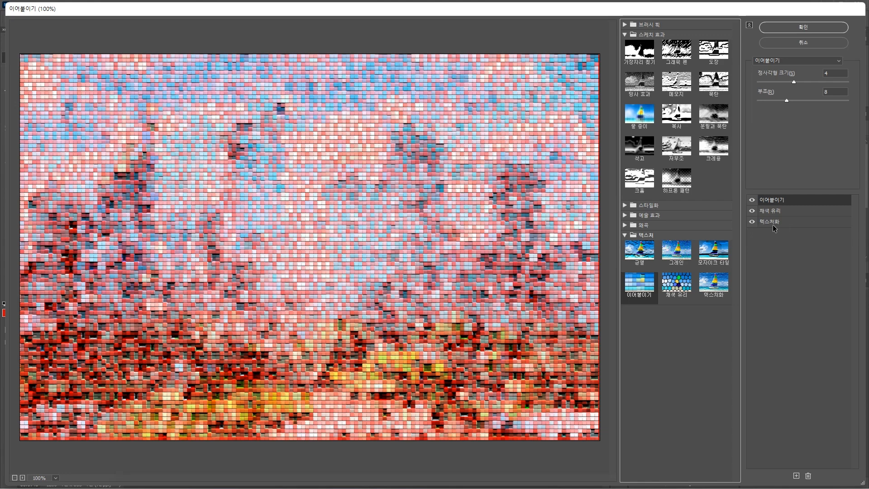
- Hide the 채색 유리 and 텍스처화 effect layers in turn, and then display only the 텍스처화 layer
{"action": "left_click", "coordinate": [751, 211]}
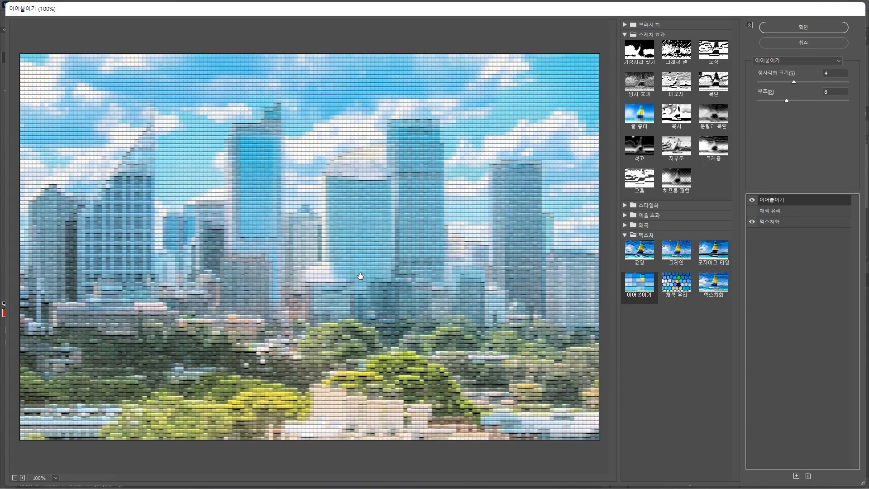
{"action": "left_click", "coordinate": [752, 222]}
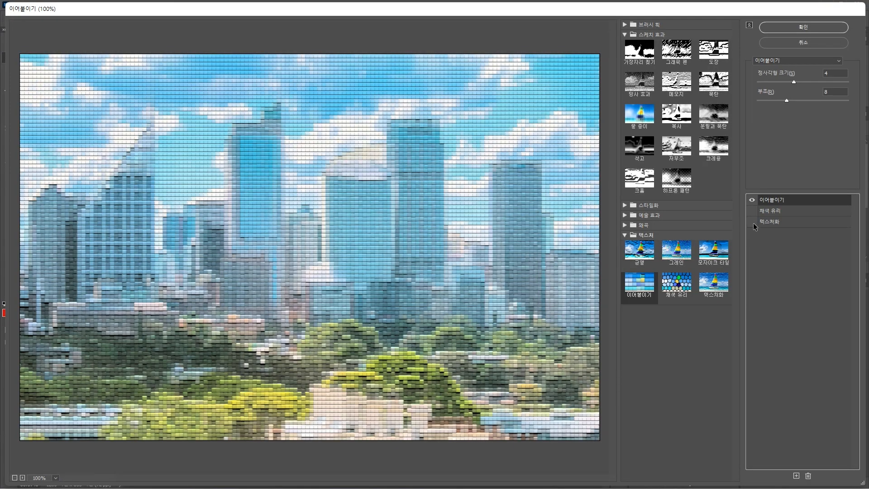
{"action": "left_click", "coordinate": [752, 221], "text": "alt"}
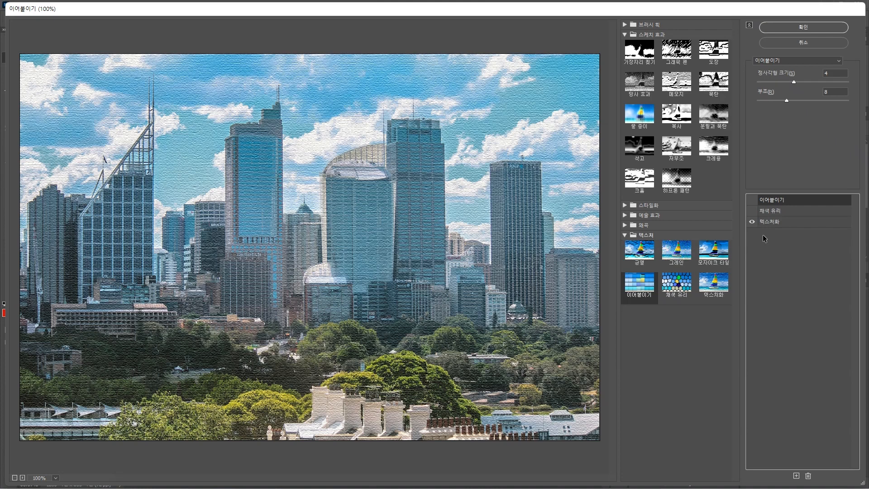
- Delete the 텍스처화 and 채색 유리 effect layers, leaving 이어붙이기 as the only visible effect
{"action": "left_click", "coordinate": [770, 222]}
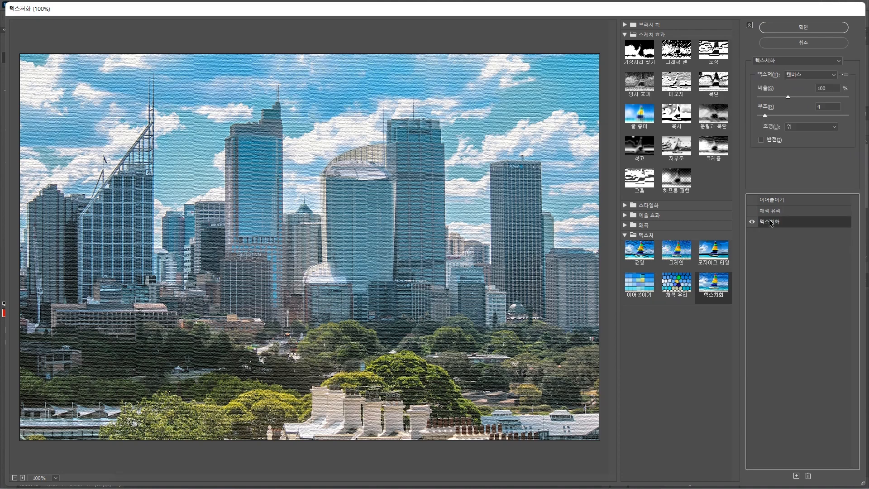
{"action": "left_click", "coordinate": [809, 476]}
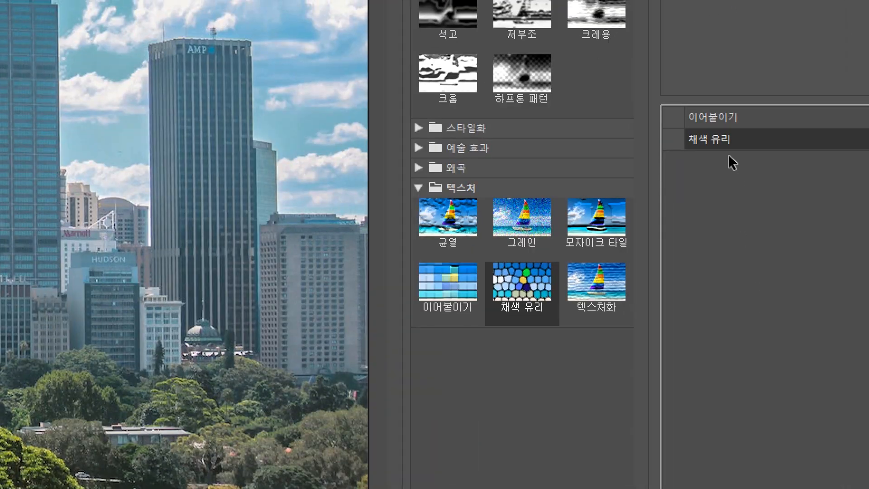
{"action": "left_click", "coordinate": [674, 141]}
{"action": "left_click", "coordinate": [671, 117]}
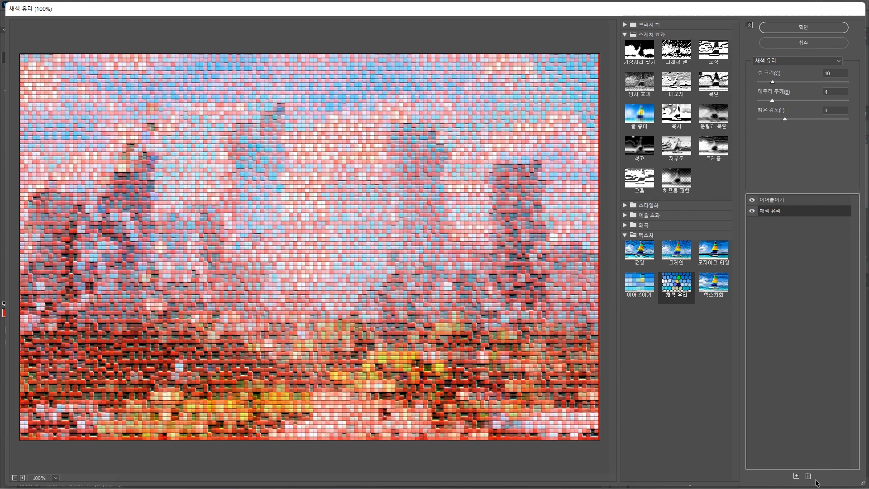
{"action": "left_click", "coordinate": [808, 476]}
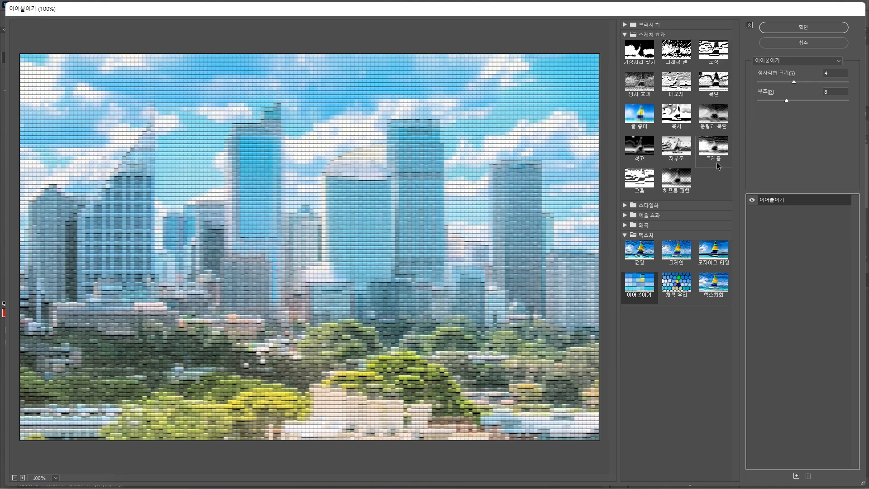
- Expand the 브러시 획 category and preview its 그물눈 and 스프레이 획 filters on the photo
{"action": "left_click", "coordinate": [647, 25]}
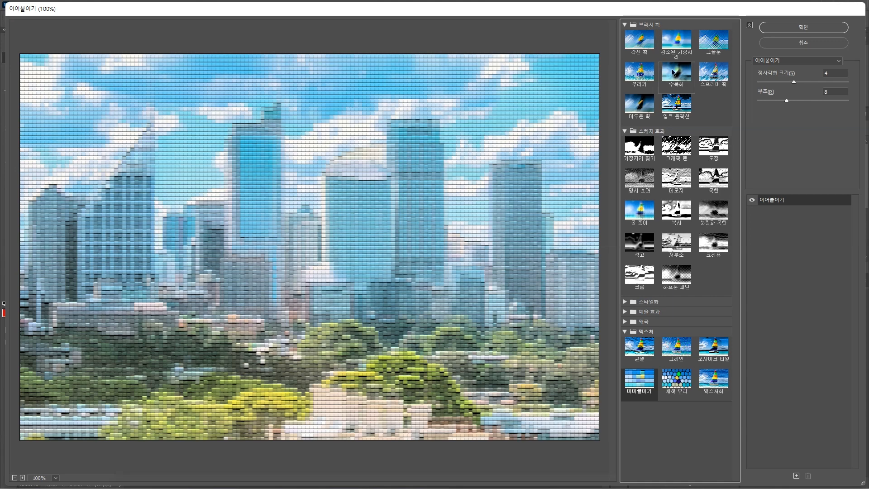
{"action": "left_click", "coordinate": [712, 45]}
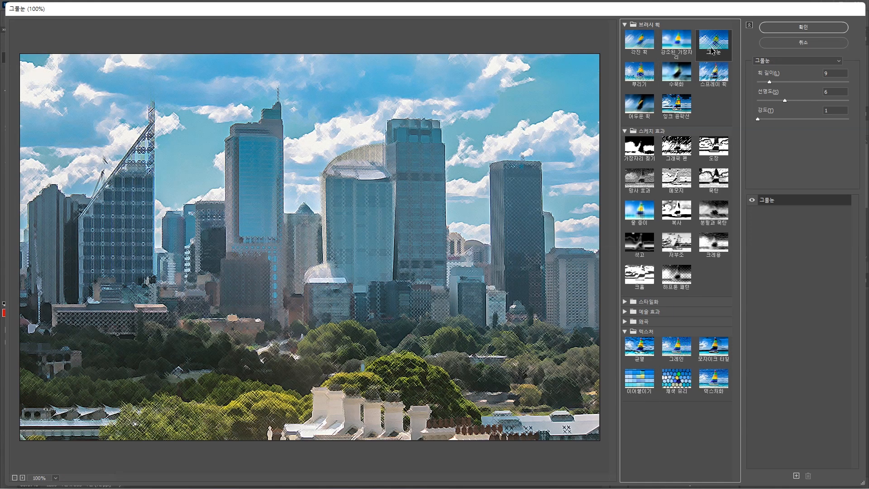
{"action": "left_click", "coordinate": [720, 79]}
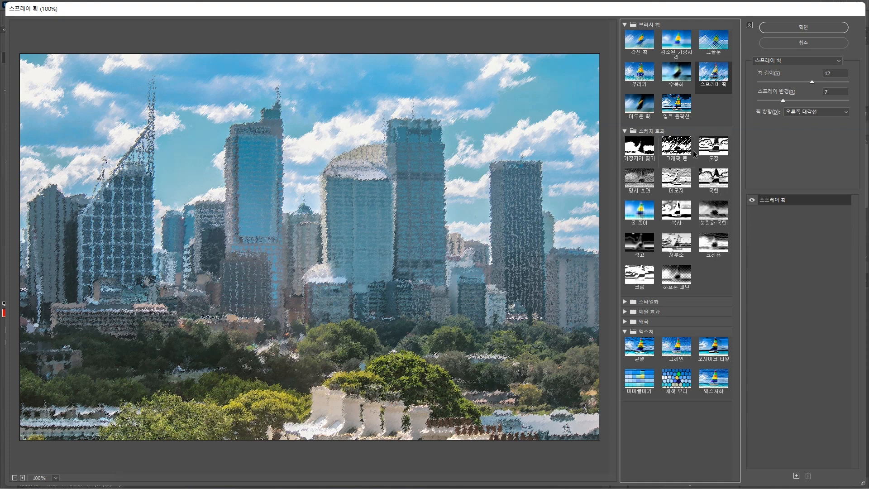
- Preview the 물 종이, 크레용 and 하프톤 패턴 sketch filters, and the 가장자리 광선 효과 filter from 스타일화
{"action": "left_click", "coordinate": [648, 211]}
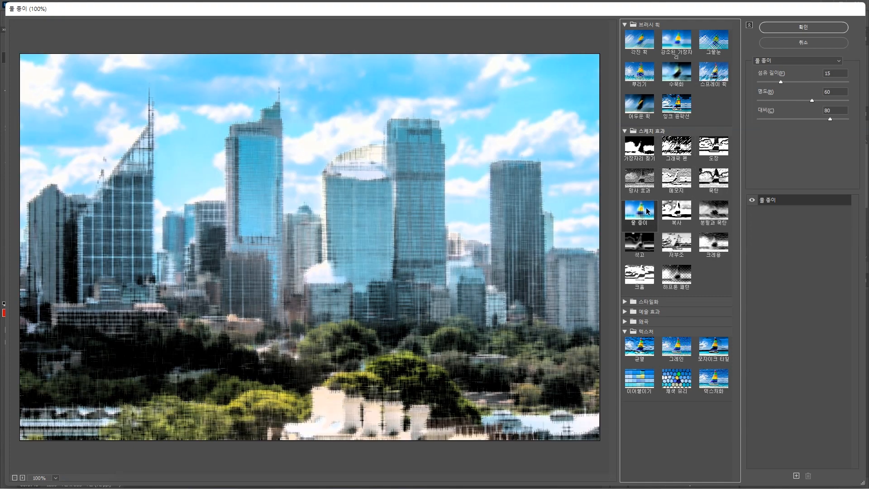
{"action": "left_click", "coordinate": [722, 250]}
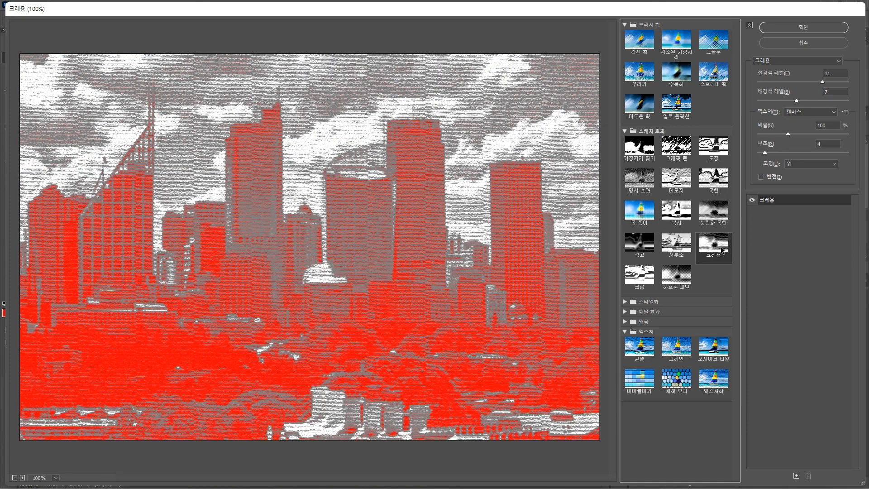
{"action": "left_click", "coordinate": [677, 282]}
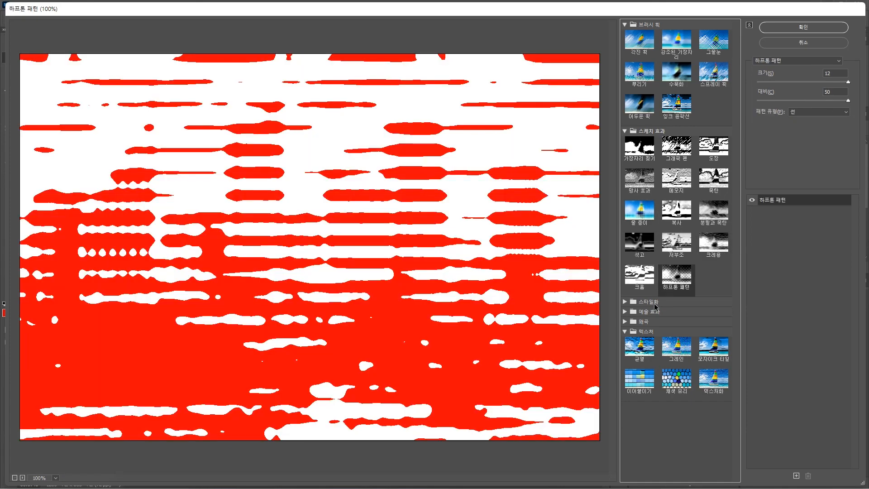
{"action": "left_click", "coordinate": [625, 302]}
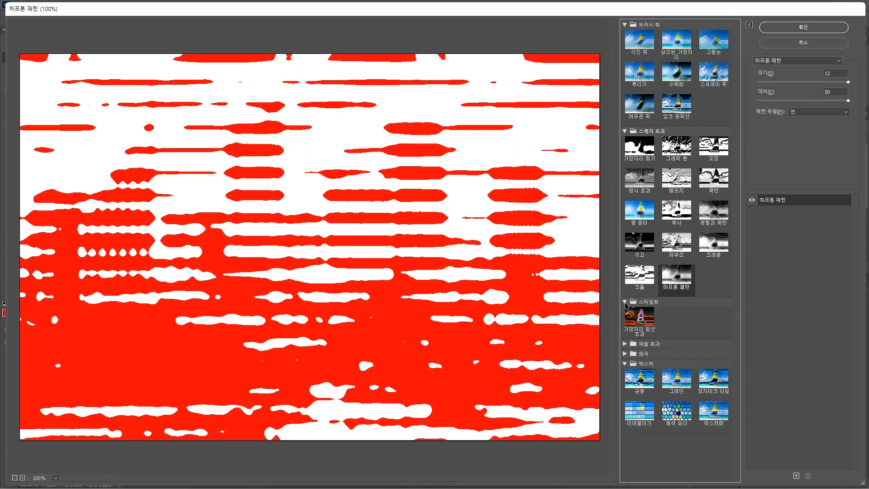
{"action": "left_click", "coordinate": [647, 319]}
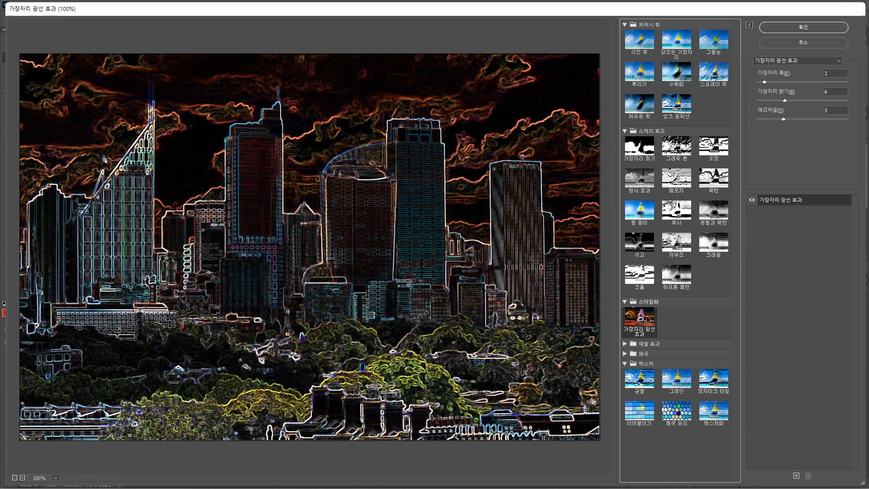
- Expand the 예술 효과 category and preview the 거친 파스텔 효과, 드라이 브러시, 스폰지 and 페인트 바르기 filters
{"action": "left_click", "coordinate": [625, 344]}
{"action": "left_click_drag", "start_coordinate": [738, 249], "coordinate": [742, 392]}
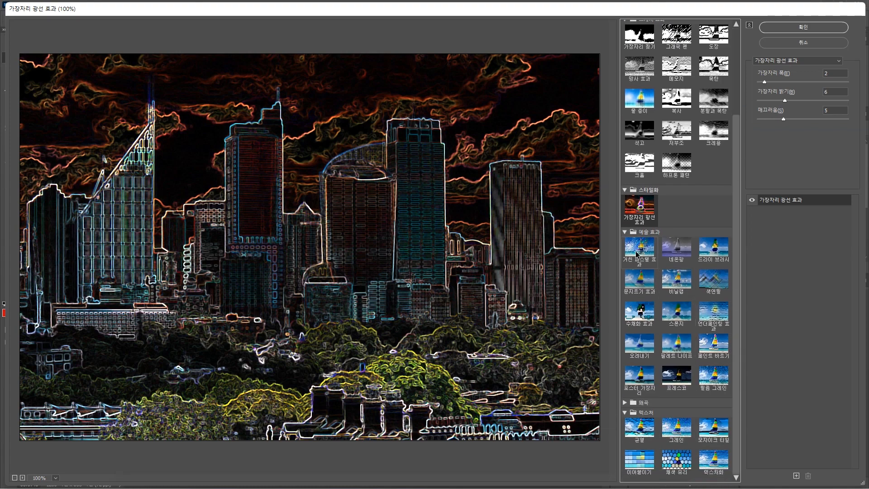
{"action": "left_click", "coordinate": [638, 254]}
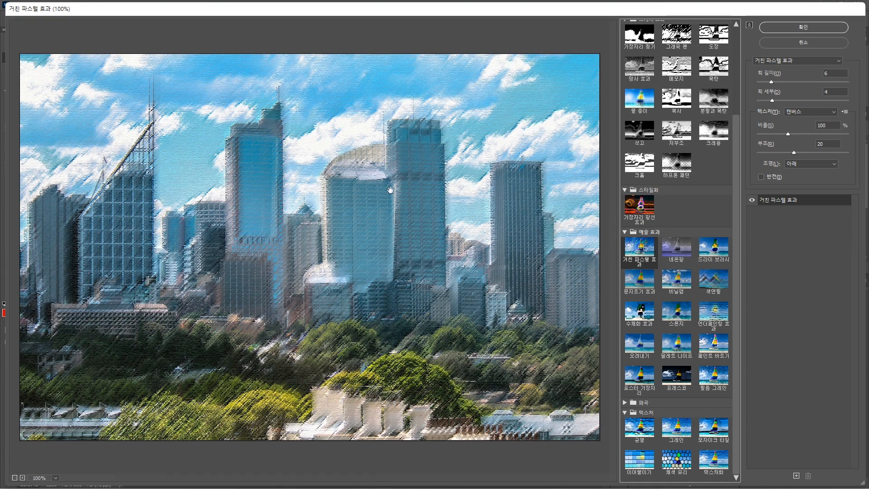
{"action": "left_click", "coordinate": [708, 254]}
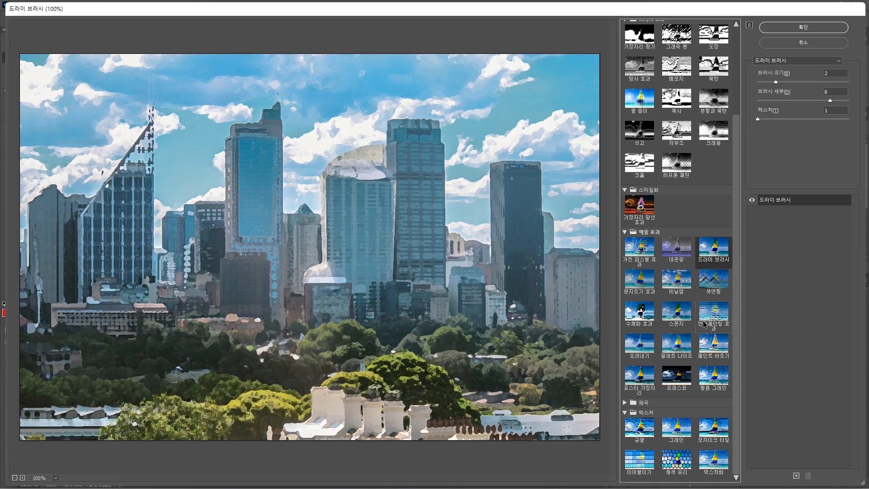
{"action": "left_click", "coordinate": [682, 309]}
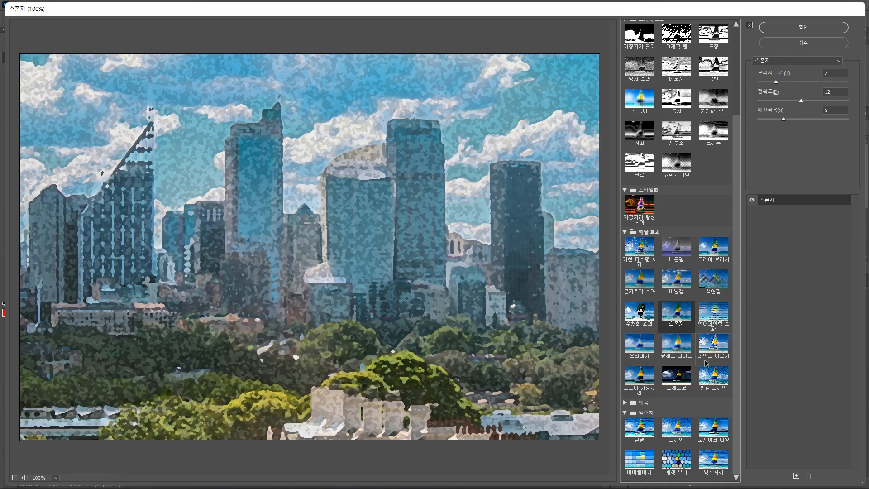
{"action": "left_click", "coordinate": [717, 350]}
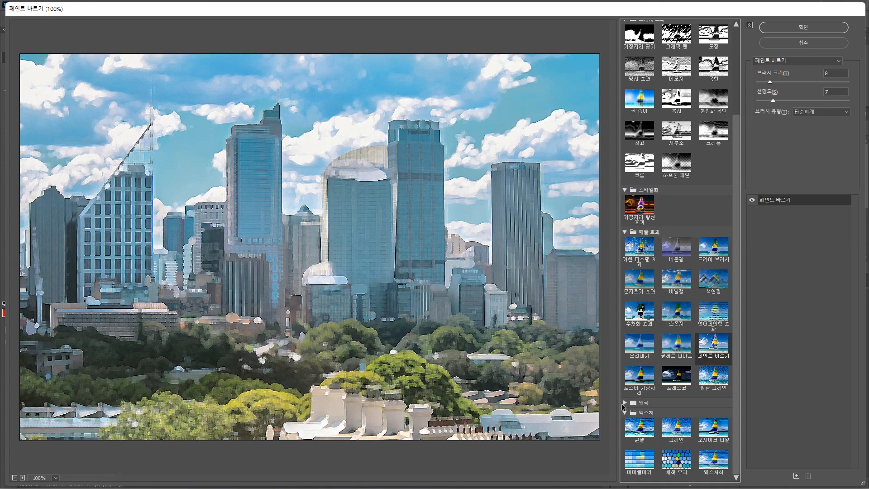
- Expand the 왜곡 category and preview its 광선 확산, 바다 물결 and 유리 filters on the photo
{"action": "left_click", "coordinate": [624, 404]}
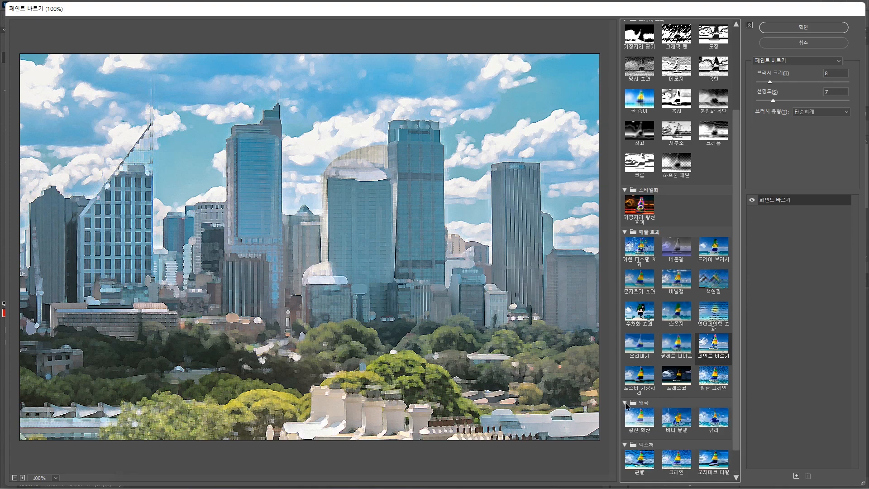
{"action": "scroll", "coordinate": [733, 317], "scroll_direction": "down", "scroll_amount": 2}
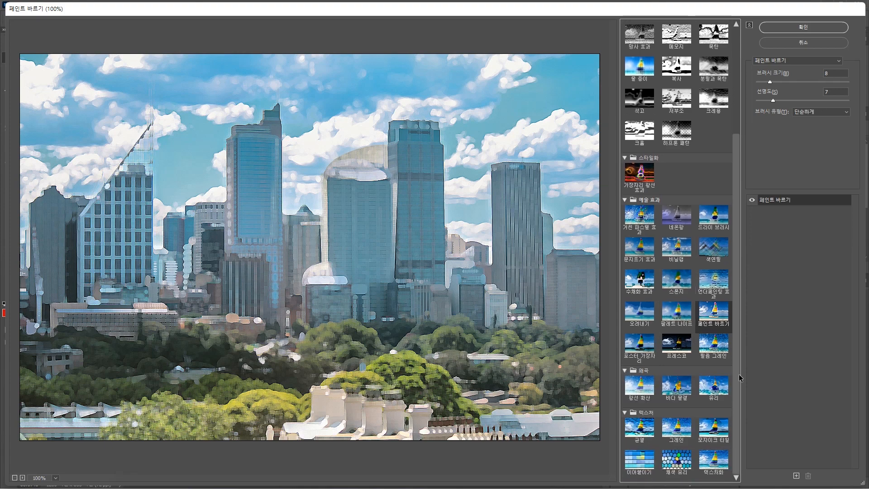
{"action": "left_click", "coordinate": [644, 390]}
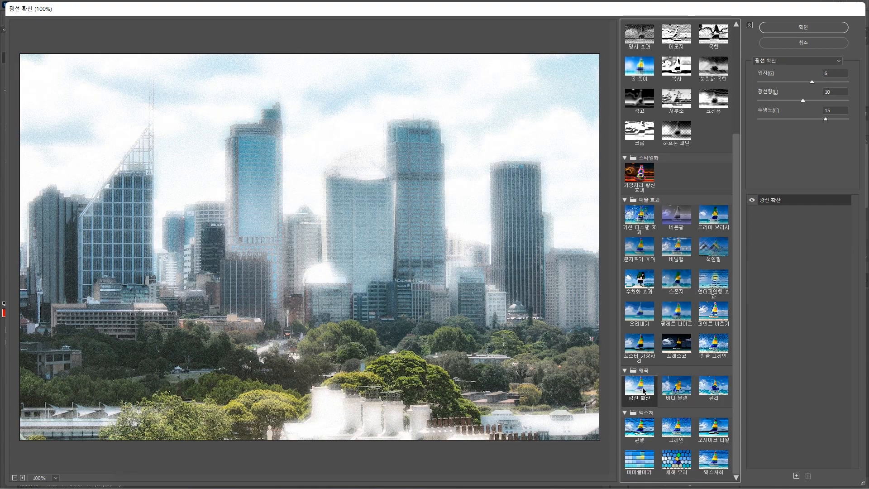
{"action": "left_click", "coordinate": [676, 390]}
{"action": "left_click", "coordinate": [713, 392]}
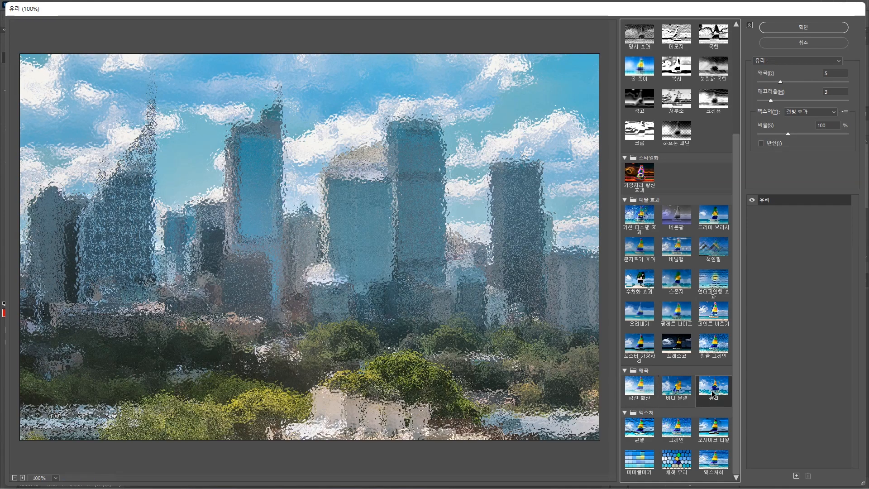
- Compare the 균열, 모자이크 타일, 이어붙이기 and 채색 유리 texture filters, and choose 텍스처화 for the effect layer
{"action": "left_click", "coordinate": [643, 433]}
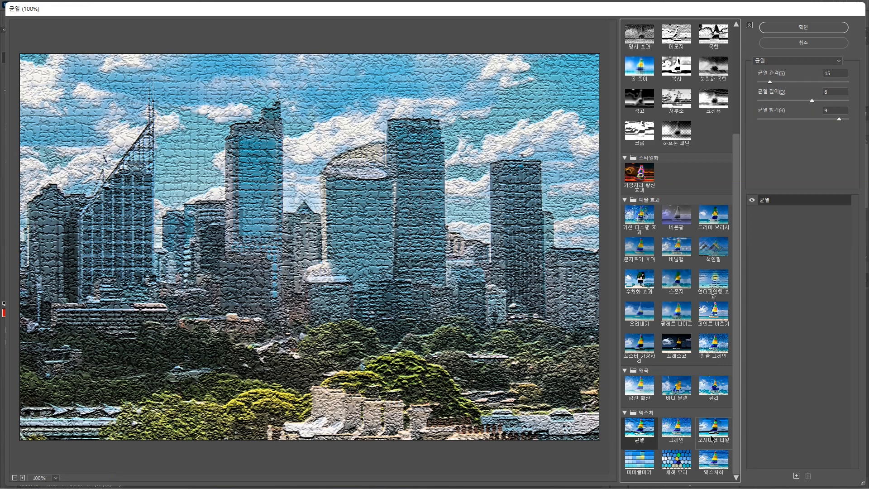
{"action": "left_click", "coordinate": [711, 438]}
{"action": "left_click", "coordinate": [645, 461]}
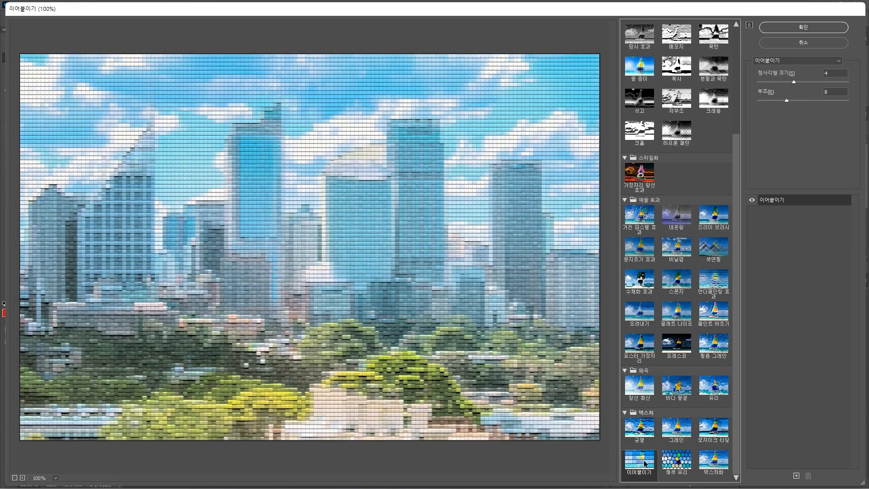
{"action": "left_click", "coordinate": [680, 468]}
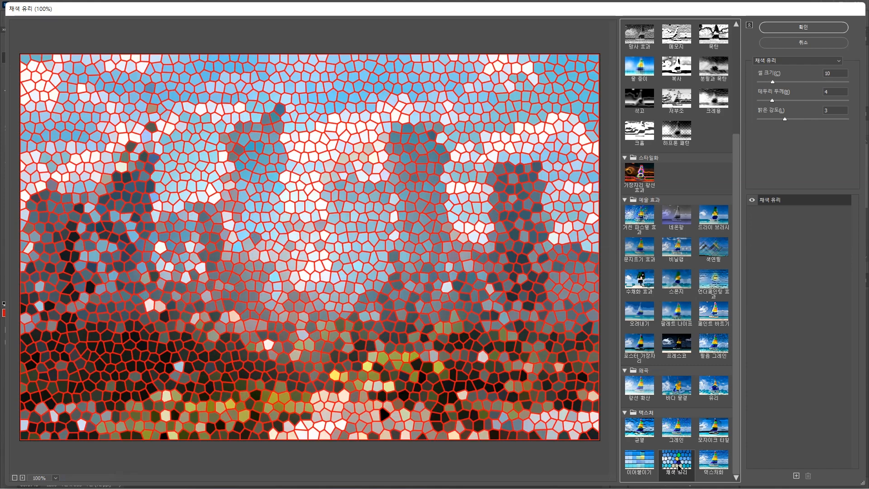
{"action": "left_click", "coordinate": [717, 468]}
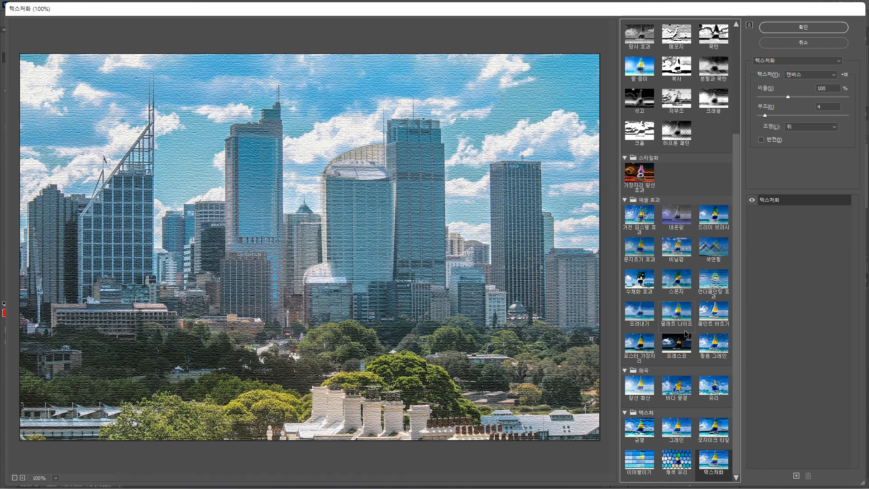
- Look over the filter categories once more and cancel the Filter Gallery without applying an effect
{"action": "left_click_drag", "start_coordinate": [738, 273], "coordinate": [754, 161]}
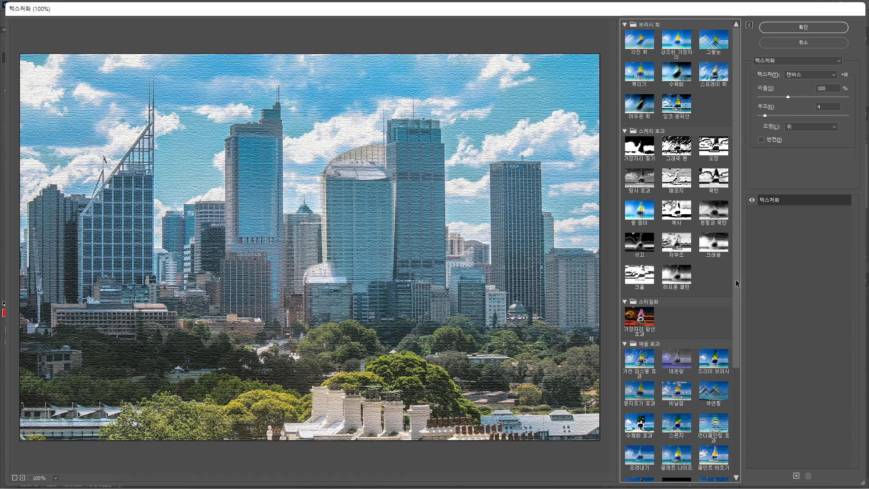
{"action": "left_click_drag", "start_coordinate": [738, 283], "coordinate": [736, 402]}
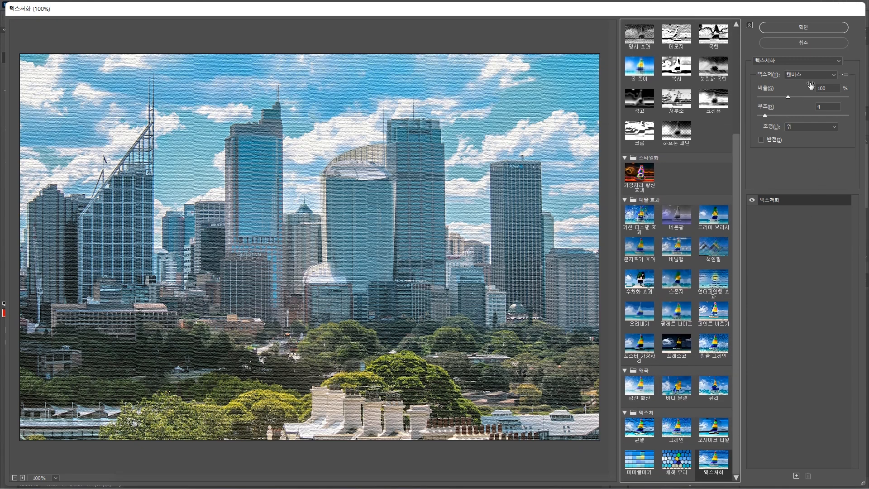
{"action": "left_click", "coordinate": [806, 44]}
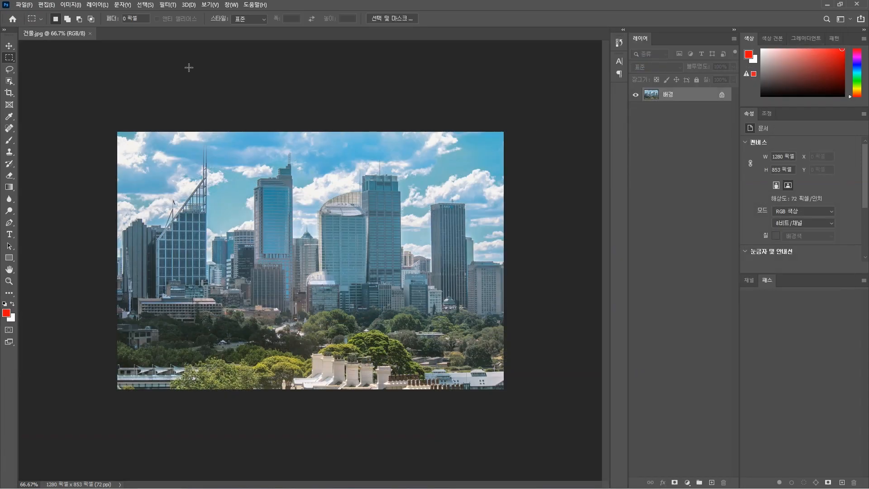
- Try the 가우시안 흐림 효과 filter on the city photo with a radius of 1.8 pixels, framing the domed building in the preview
{"action": "left_click", "coordinate": [168, 6]}
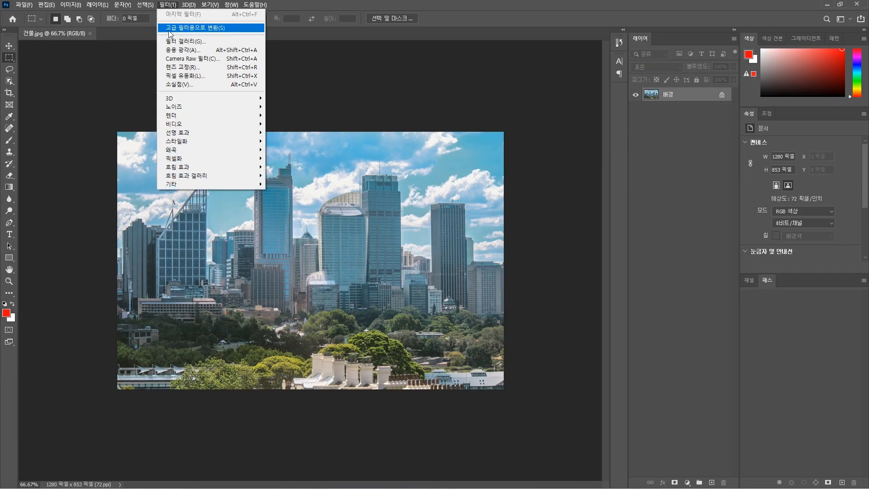
{"action": "mouse_move", "coordinate": [232, 149]}
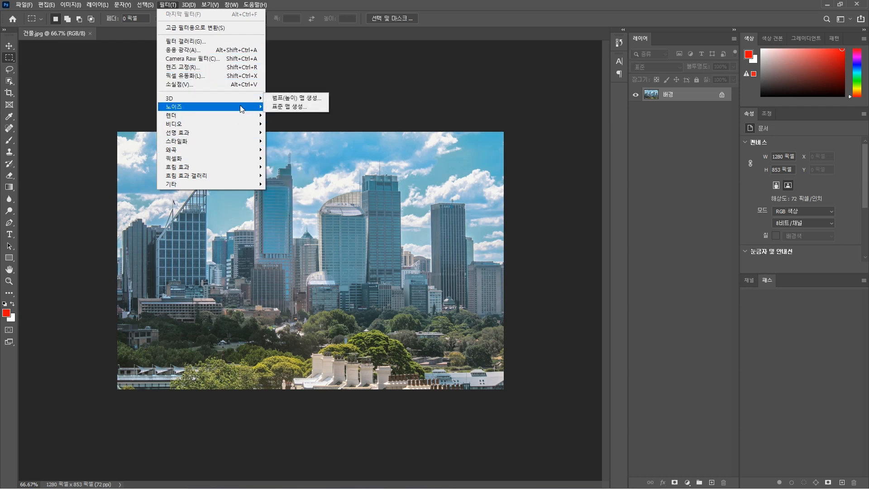
{"action": "mouse_move", "coordinate": [242, 111]}
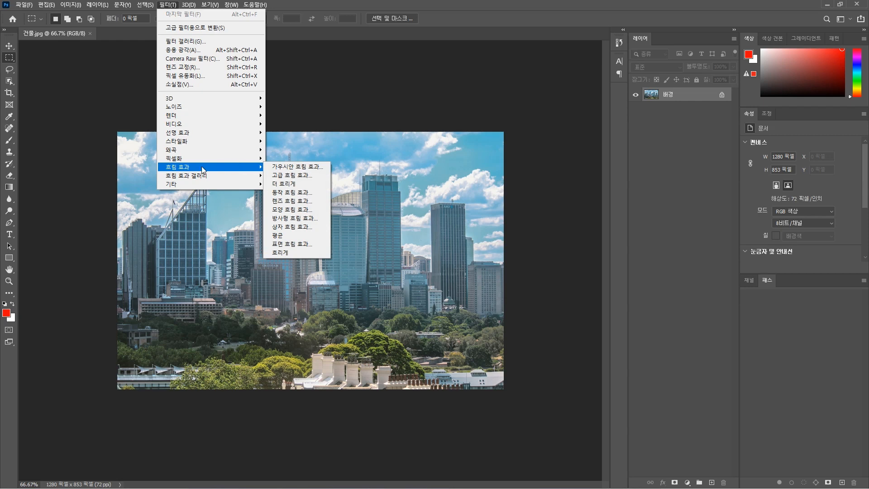
{"action": "left_click", "coordinate": [297, 166]}
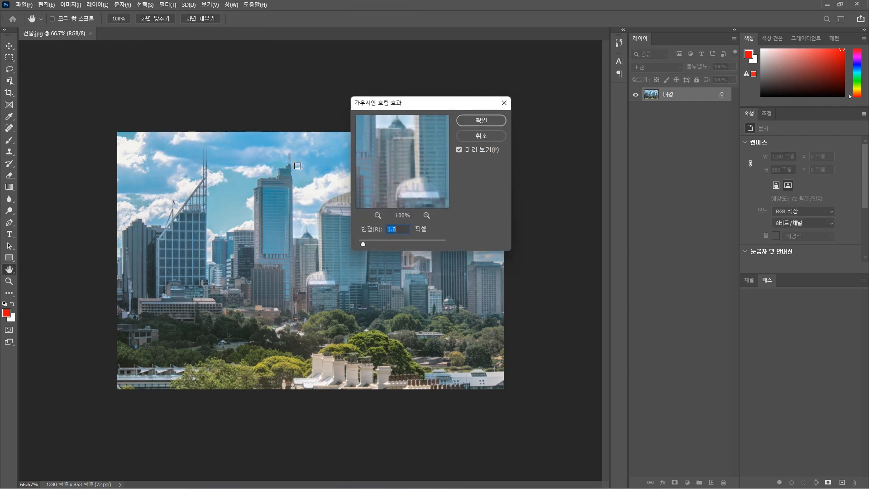
{"action": "left_click_drag", "start_coordinate": [419, 106], "coordinate": [442, 113]}
{"action": "left_click_drag", "start_coordinate": [427, 109], "coordinate": [473, 101]}
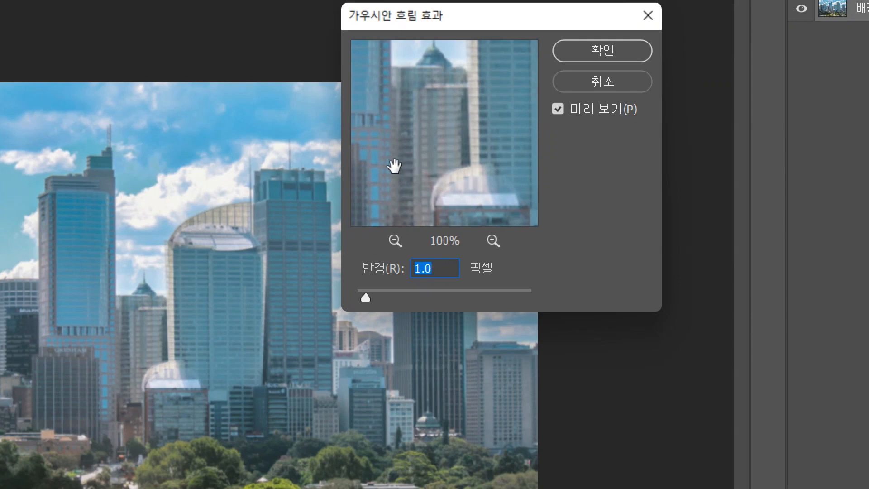
{"action": "key", "text": "ctrl"}
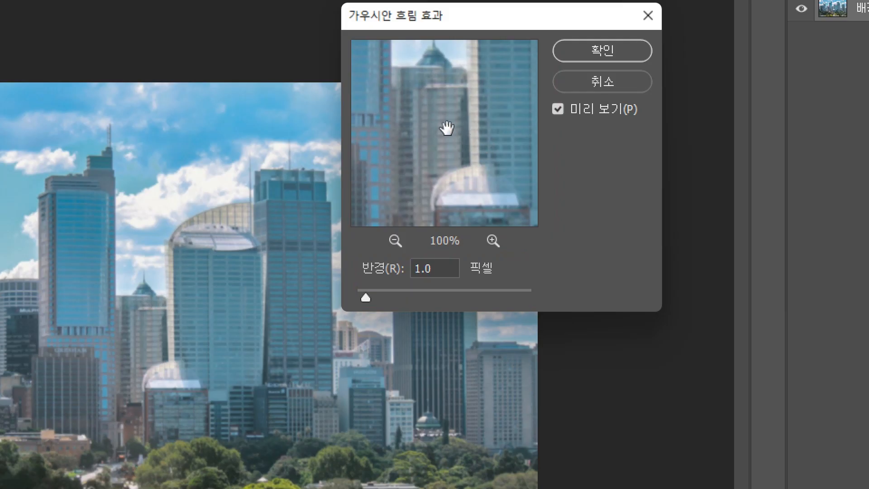
{"action": "left_click_drag", "start_coordinate": [409, 140], "coordinate": [395, 63]}
{"action": "left_click_drag", "start_coordinate": [395, 92], "coordinate": [388, 86]}
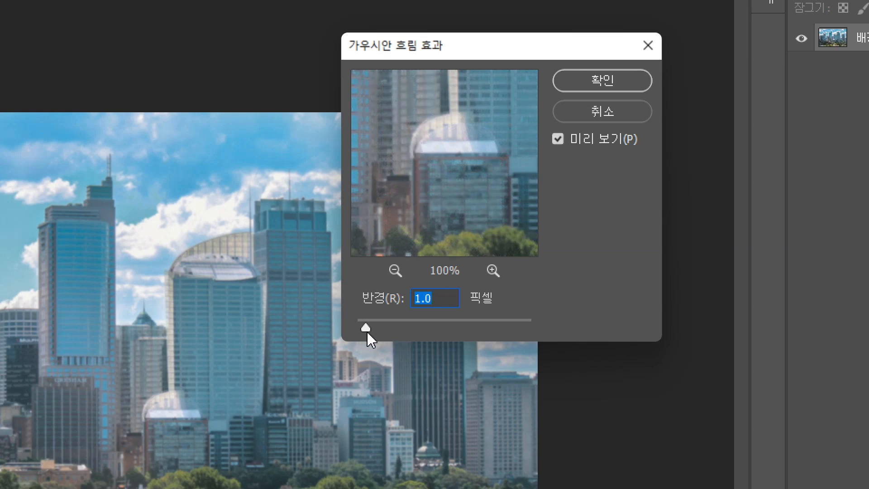
{"action": "mouse_move", "coordinate": [368, 328]}
{"action": "left_mouse_down"}
{"action": "mouse_move", "coordinate": [458, 329]}
{"action": "mouse_move", "coordinate": [373, 325]}
{"action": "left_mouse_up"}
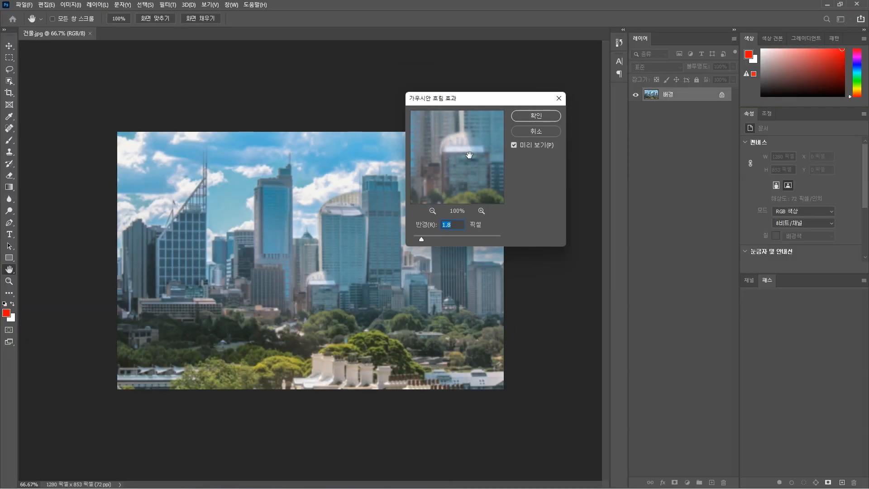
- Compare the blur preview at reduced and full magnification, and cancel the 가우시안 흐림 효과 filter
{"action": "mouse_move", "coordinate": [466, 101]}
{"action": "left_mouse_down"}
{"action": "mouse_move", "coordinate": [456, 128]}
{"action": "mouse_move", "coordinate": [439, 112]}
{"action": "mouse_move", "coordinate": [447, 95]}
{"action": "mouse_move", "coordinate": [467, 91]}
{"action": "mouse_move", "coordinate": [461, 97]}
{"action": "left_mouse_up"}
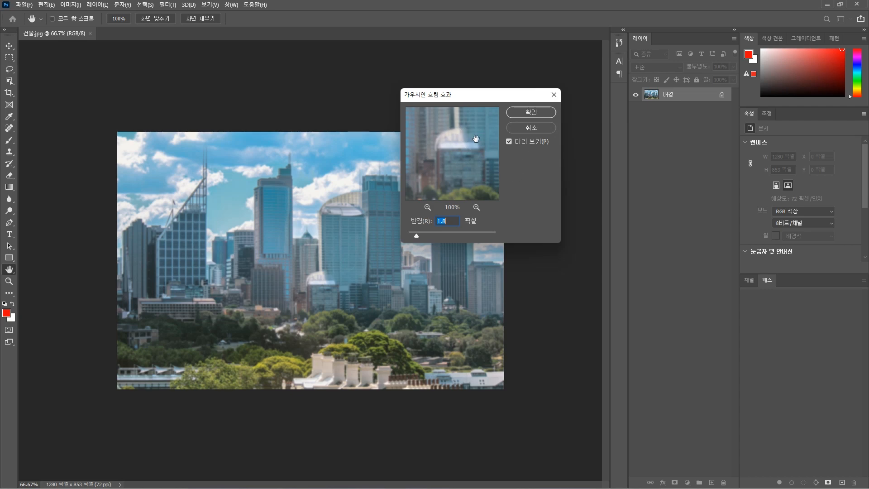
{"action": "left_click", "coordinate": [427, 207]}
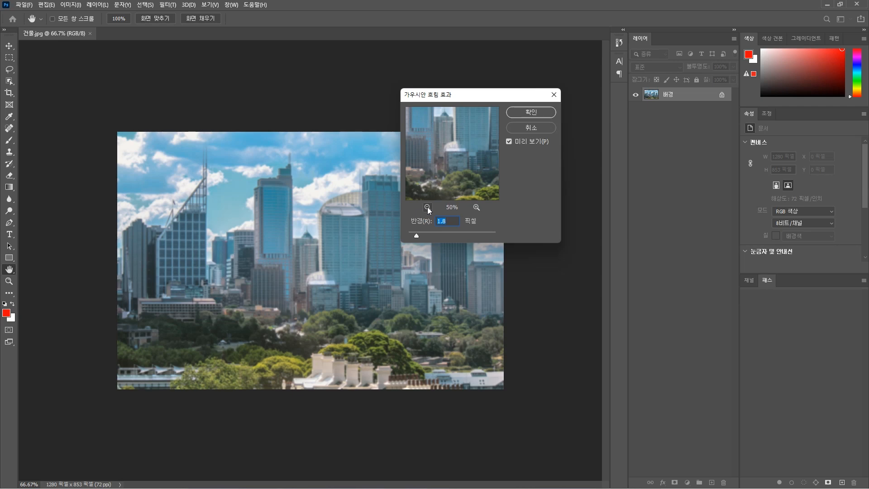
{"action": "left_click", "coordinate": [427, 207]}
{"action": "left_click", "coordinate": [476, 208]}
{"action": "left_click", "coordinate": [477, 208]}
{"action": "left_click", "coordinate": [476, 208]}
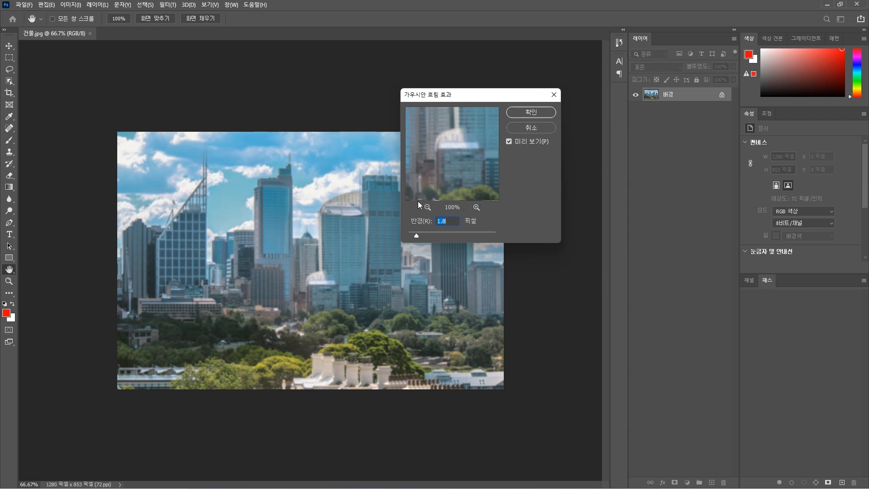
{"action": "left_click_drag", "start_coordinate": [466, 96], "coordinate": [596, 137]}
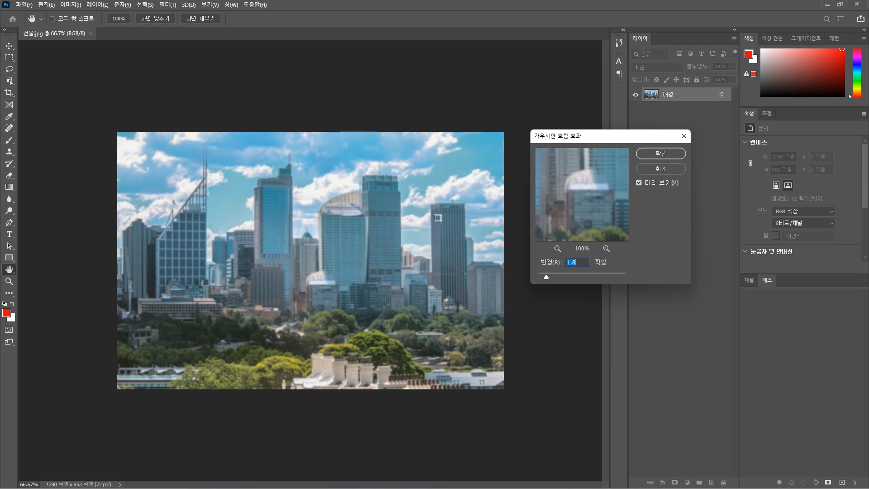
{"action": "left_click_drag", "start_coordinate": [593, 143], "coordinate": [493, 95]}
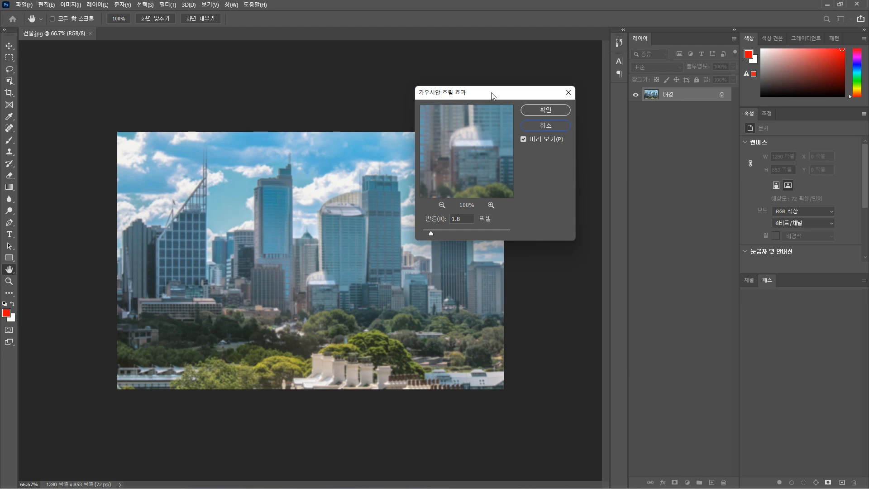
{"action": "left_click", "coordinate": [544, 126]}
- Try the 동작 흐림 효과 filter on the photo, tilting its angle to about -39° and increasing the distance
{"action": "left_click", "coordinate": [167, 4]}
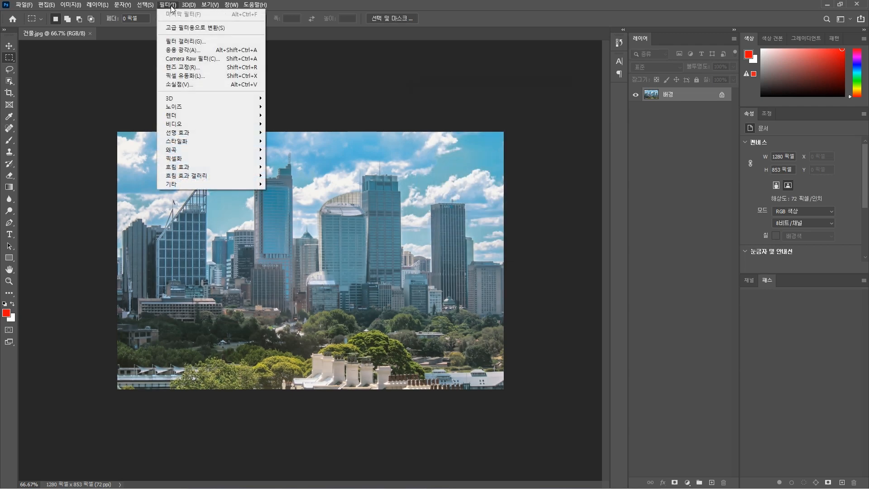
{"action": "mouse_move", "coordinate": [226, 167]}
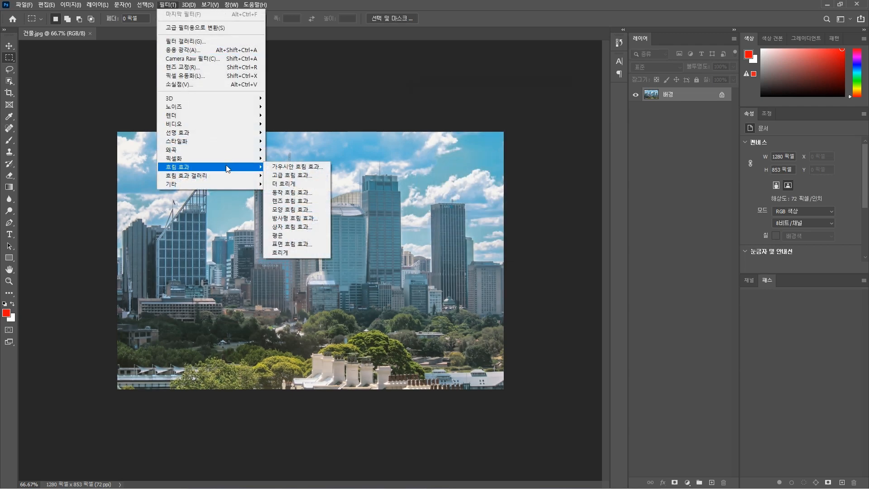
{"action": "left_click", "coordinate": [302, 192]}
{"action": "left_click_drag", "start_coordinate": [439, 95], "coordinate": [468, 92]}
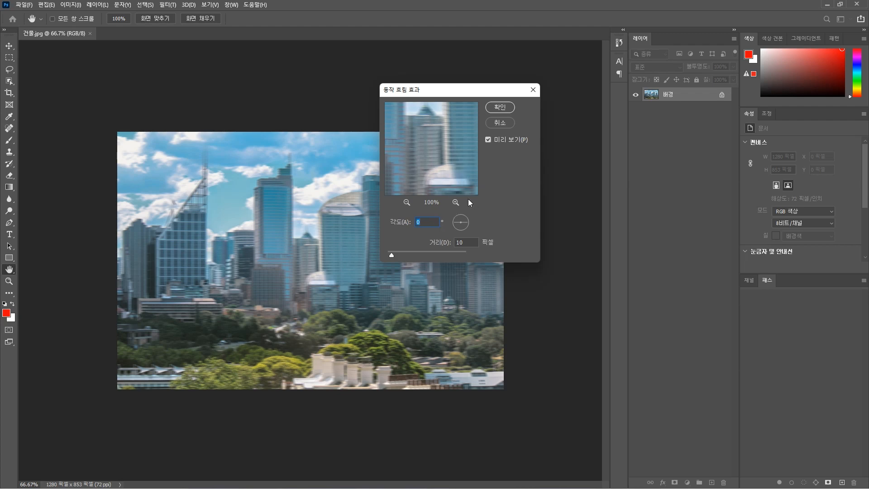
{"action": "left_click_drag", "start_coordinate": [418, 158], "coordinate": [441, 161]}
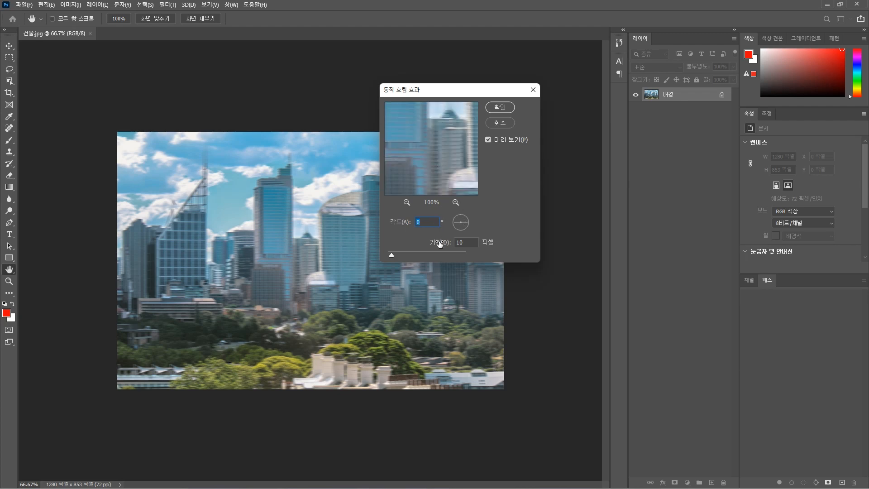
{"action": "type", "text": "-15"}
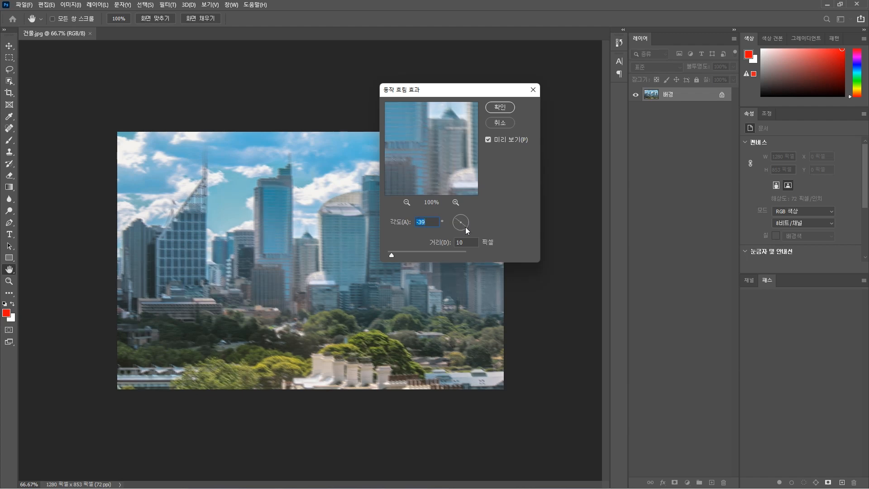
{"action": "left_click", "coordinate": [467, 227]}
{"action": "left_click_drag", "start_coordinate": [391, 256], "coordinate": [422, 256]}
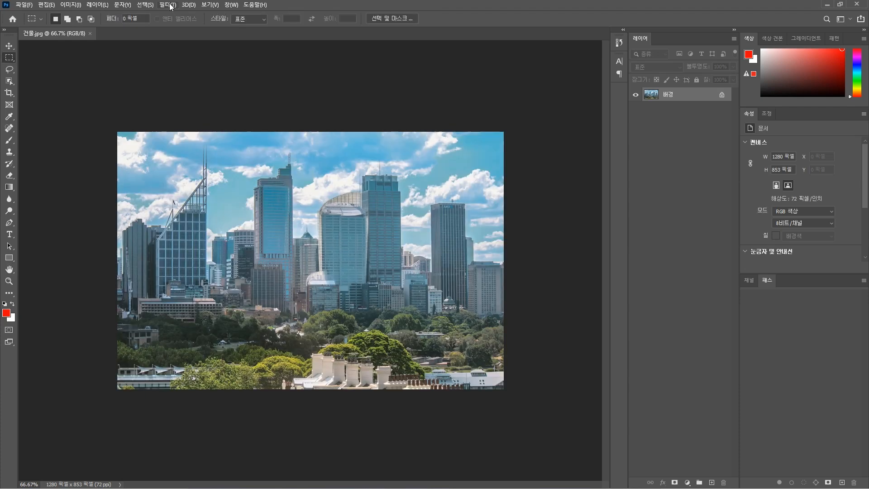
- Apply the 극좌표 distortion to the photo with the 직교좌표를 극좌표로 option, and undo it
{"action": "left_click", "coordinate": [168, 5]}
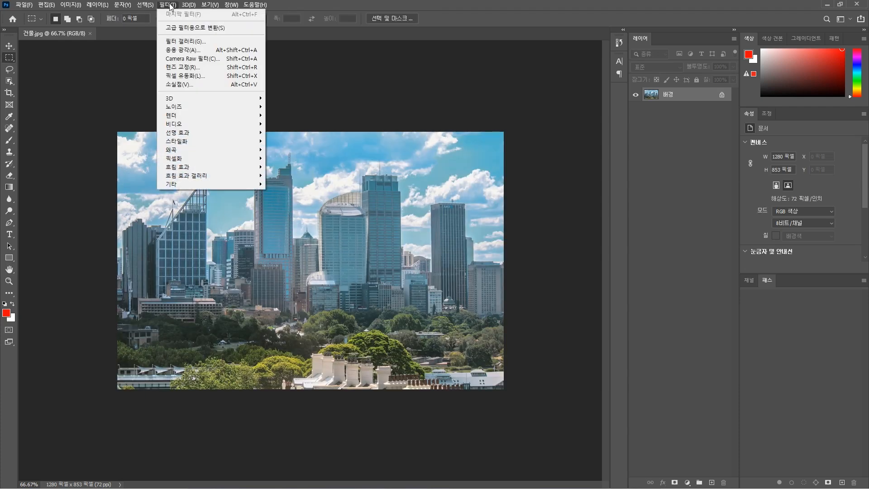
{"action": "mouse_move", "coordinate": [210, 153]}
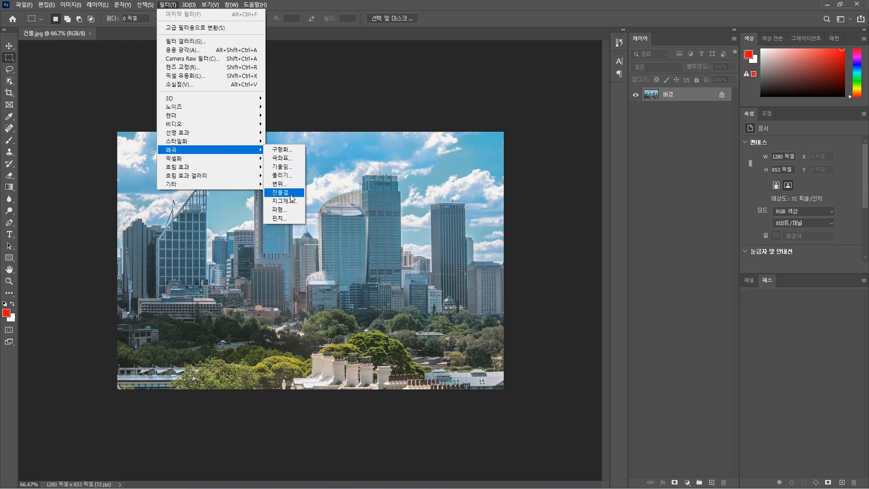
{"action": "left_click", "coordinate": [289, 160]}
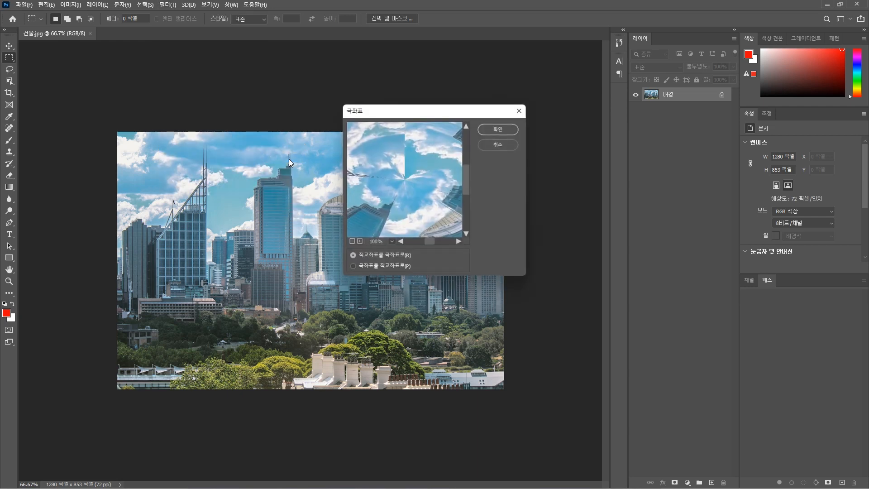
{"action": "left_click", "coordinate": [486, 132]}
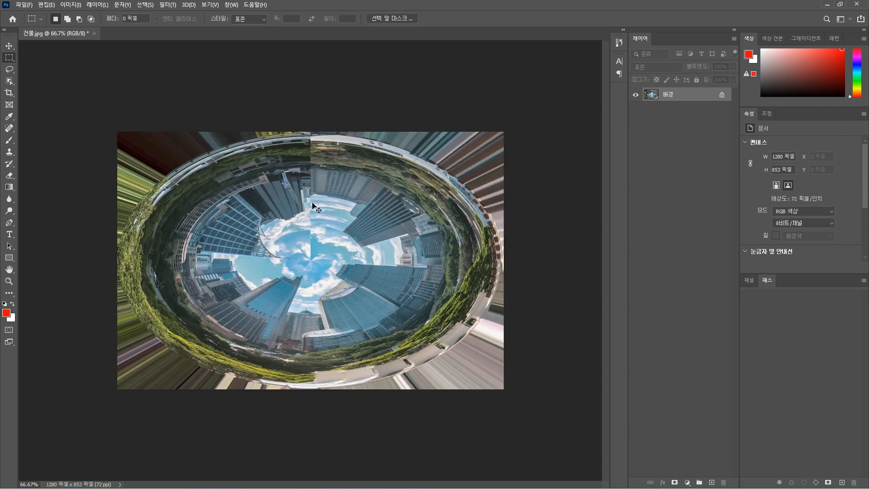
{"action": "key", "text": "ctrl+z"}
- Apply the 극좌표 distortion with the 극좌표를 직교좌표로 option, and undo it
{"action": "left_click", "coordinate": [168, 5]}
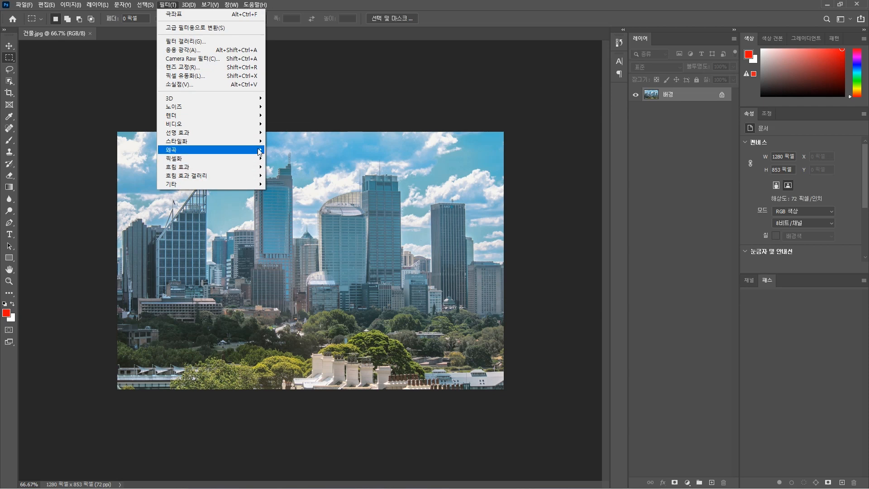
{"action": "left_click", "coordinate": [282, 161]}
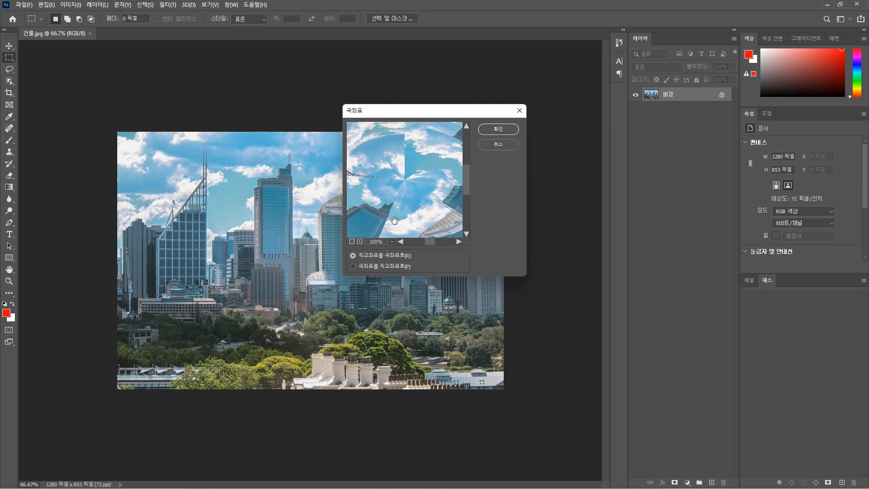
{"action": "left_click", "coordinate": [353, 266]}
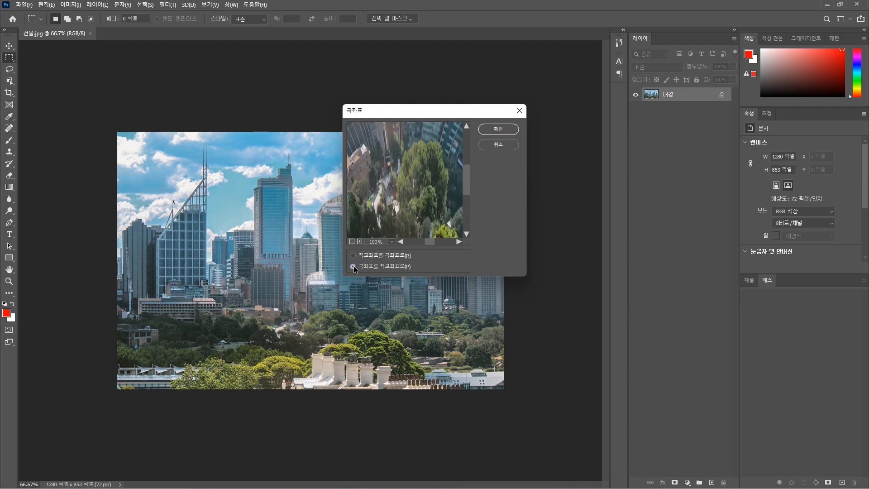
{"action": "left_click", "coordinate": [493, 130]}
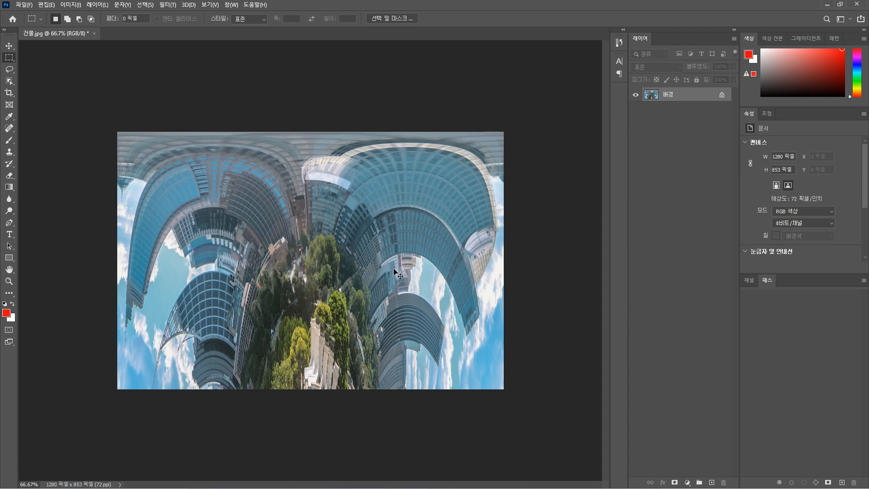
{"action": "key", "text": "ctrl+z"}
- Preview the 잔물결 distortion on the city photo with its amount at 420% and at 61%
{"action": "left_click", "coordinate": [168, 5]}
{"action": "mouse_move", "coordinate": [171, 149]}
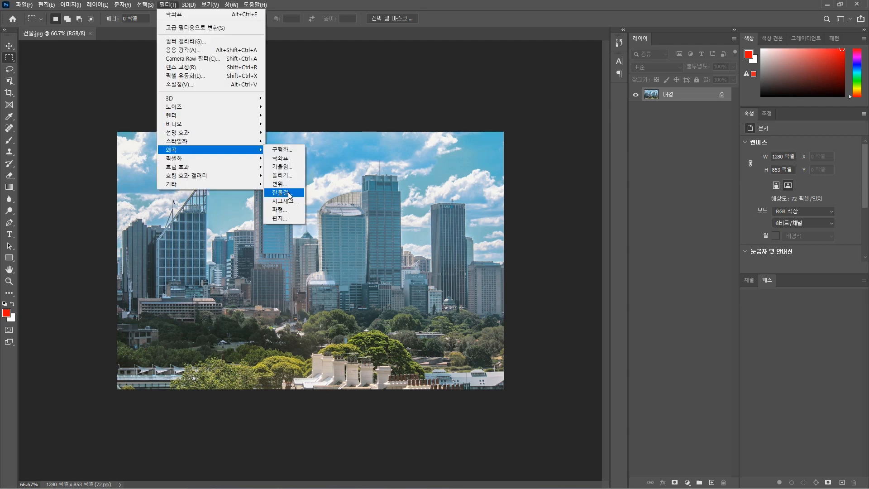
{"action": "left_click", "coordinate": [288, 194]}
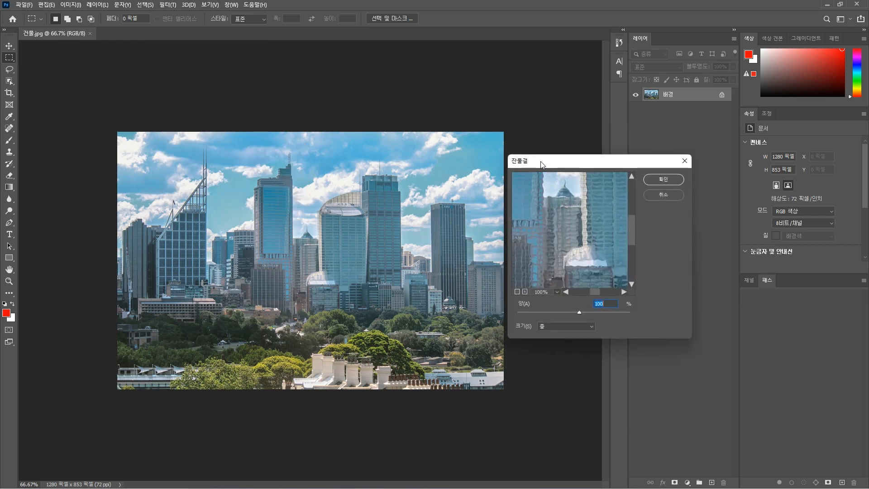
{"action": "left_click_drag", "start_coordinate": [542, 164], "coordinate": [464, 93]}
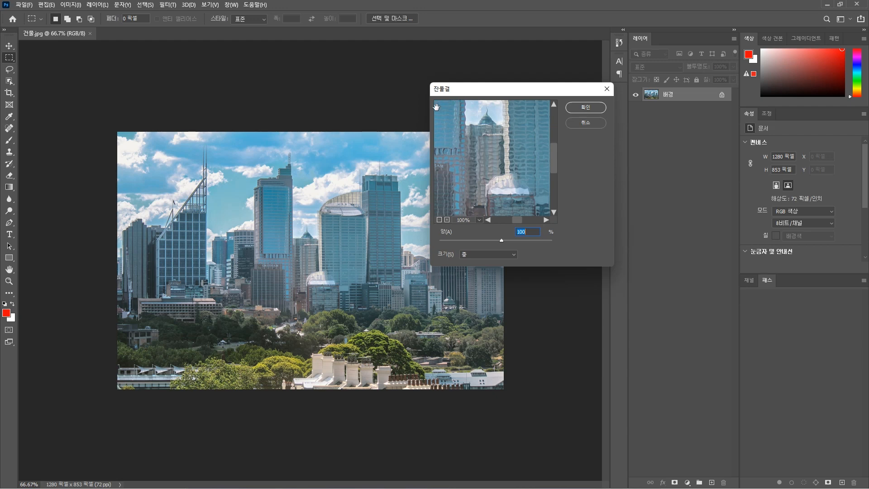
{"action": "left_click_drag", "start_coordinate": [501, 241], "coordinate": [519, 241]}
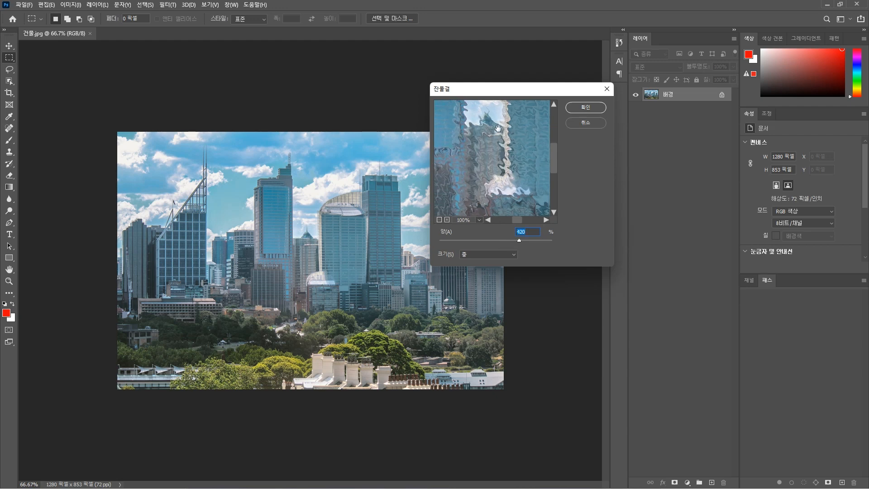
{"action": "left_click_drag", "start_coordinate": [519, 240], "coordinate": [499, 242]}
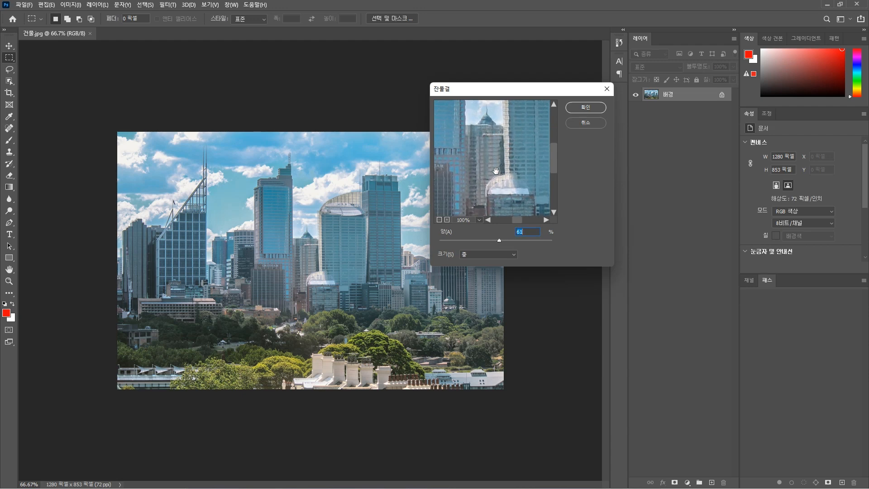
- Preview 잔물결 with size 대, set its amount to 314%, and apply it with size 소 to inspect the photo
{"action": "left_click", "coordinate": [513, 255]}
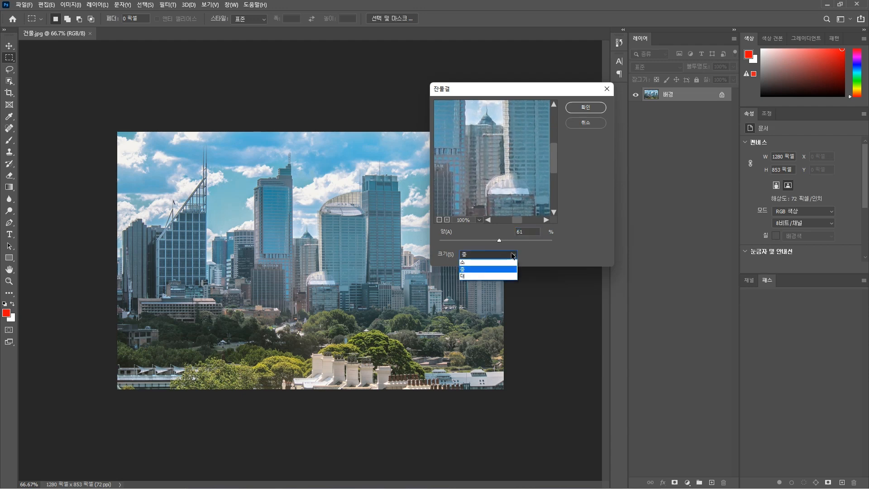
{"action": "left_click", "coordinate": [470, 277]}
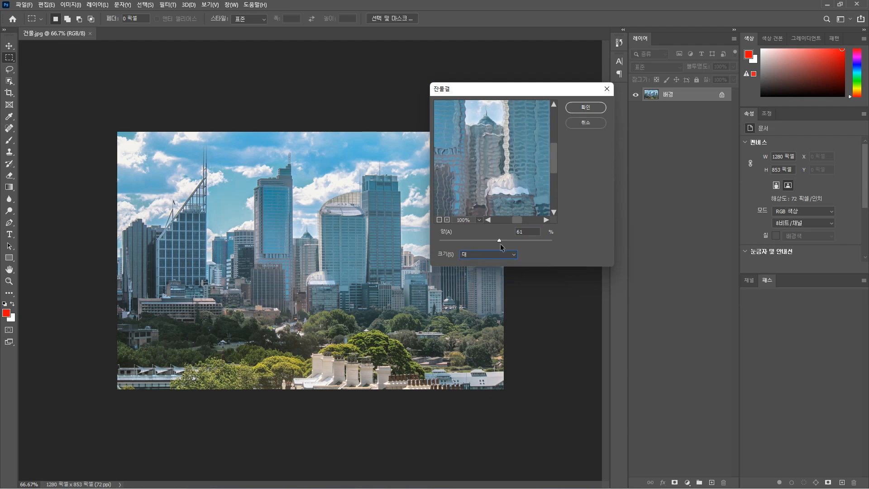
{"action": "left_click_drag", "start_coordinate": [500, 241], "coordinate": [513, 240]}
{"action": "left_click", "coordinate": [493, 254]}
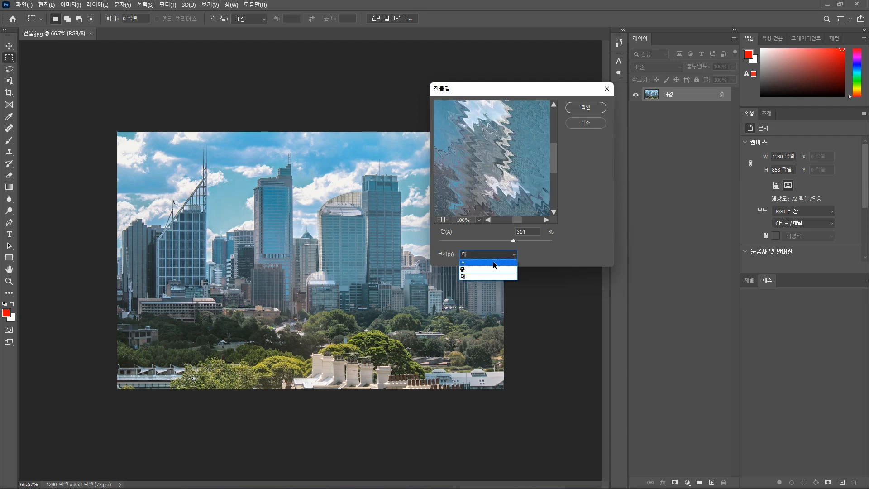
{"action": "left_click", "coordinate": [493, 264]}
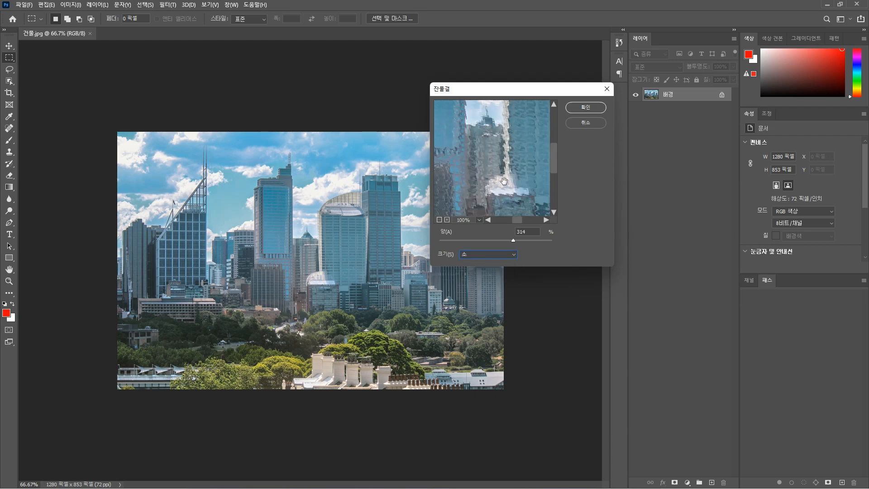
{"action": "left_click_drag", "start_coordinate": [533, 124], "coordinate": [557, 154]}
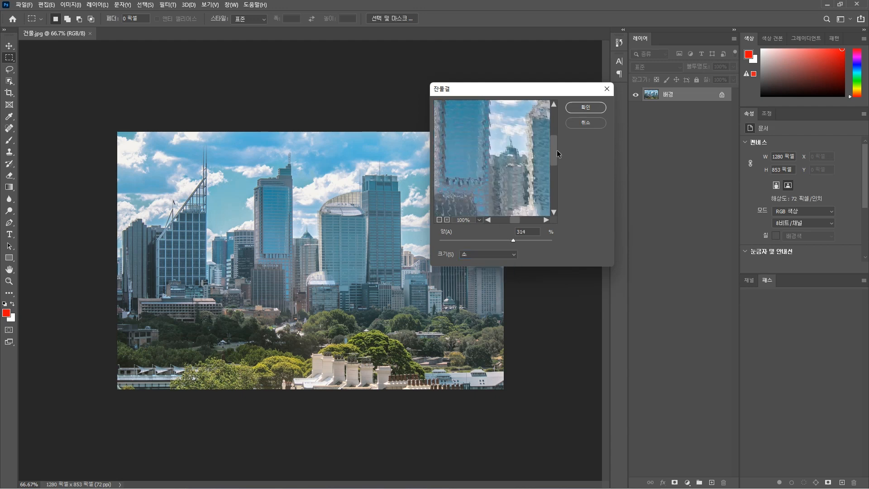
{"action": "left_click", "coordinate": [587, 107]}
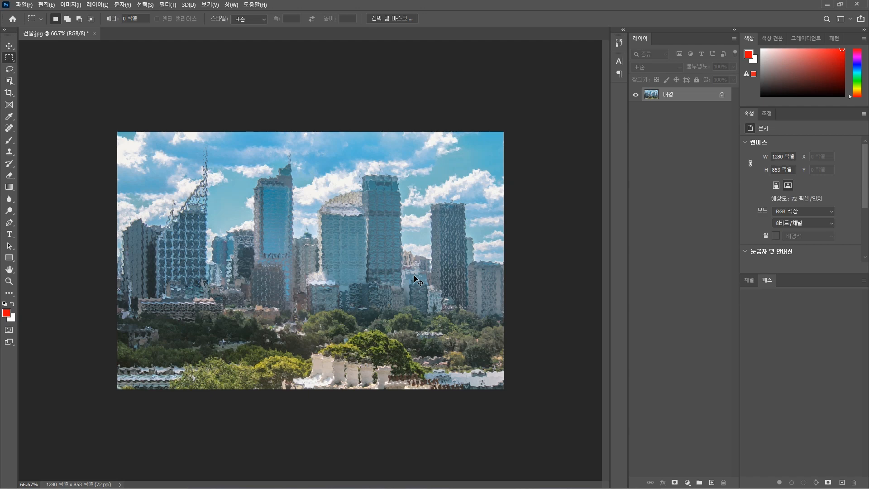
{"action": "key", "text": "ctrl+plus"}
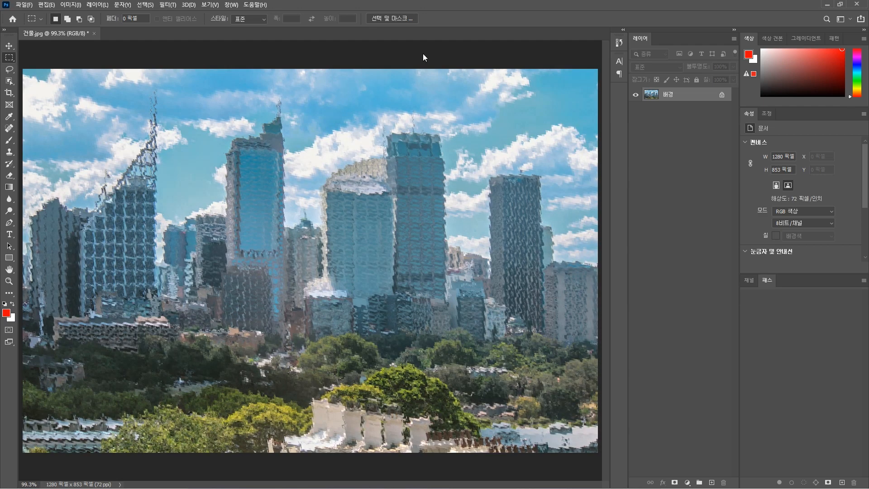
{"action": "left_click", "coordinate": [172, 5]}
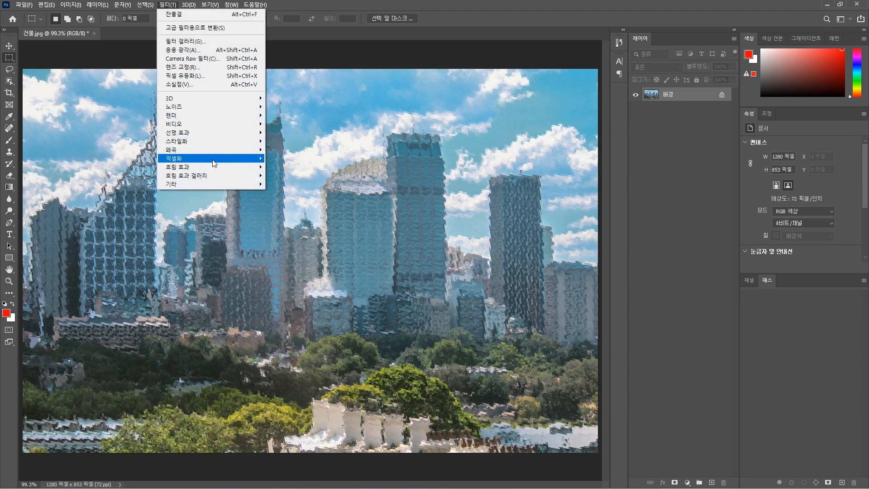
{"action": "mouse_move", "coordinate": [229, 143]}
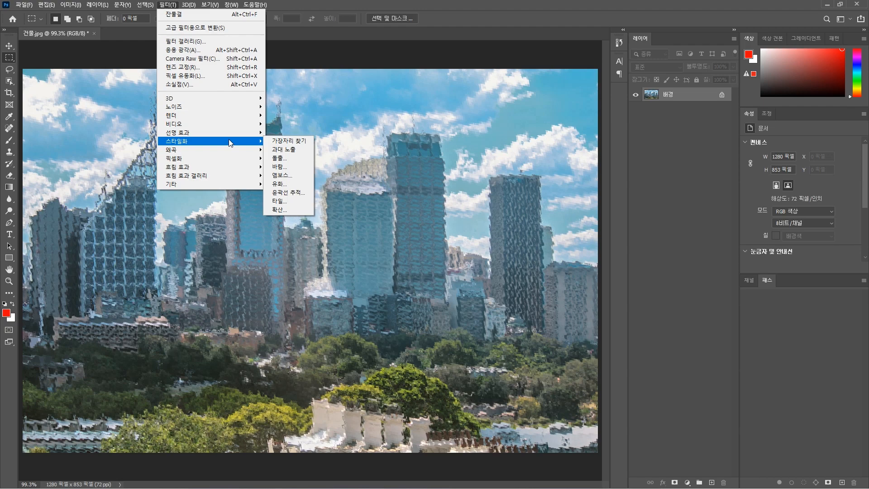
{"action": "left_click", "coordinate": [89, 64]}
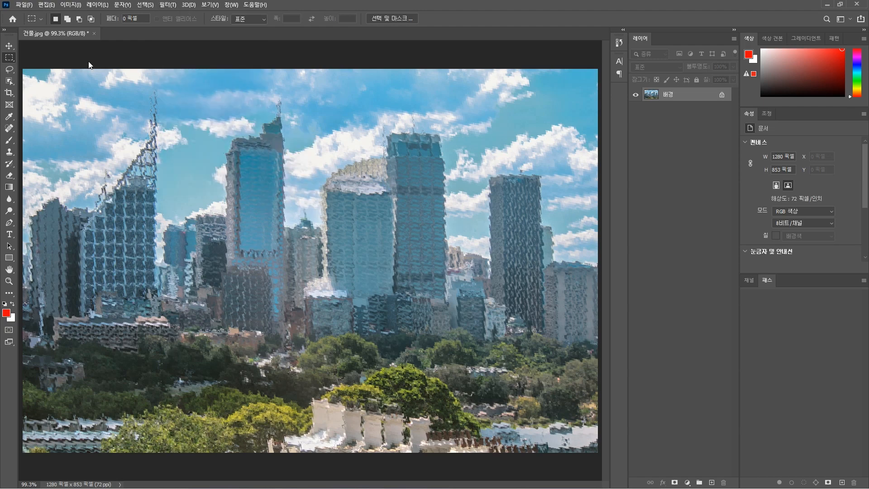
- Close 건물.jpg without saving its changes
{"action": "left_click", "coordinate": [93, 34]}
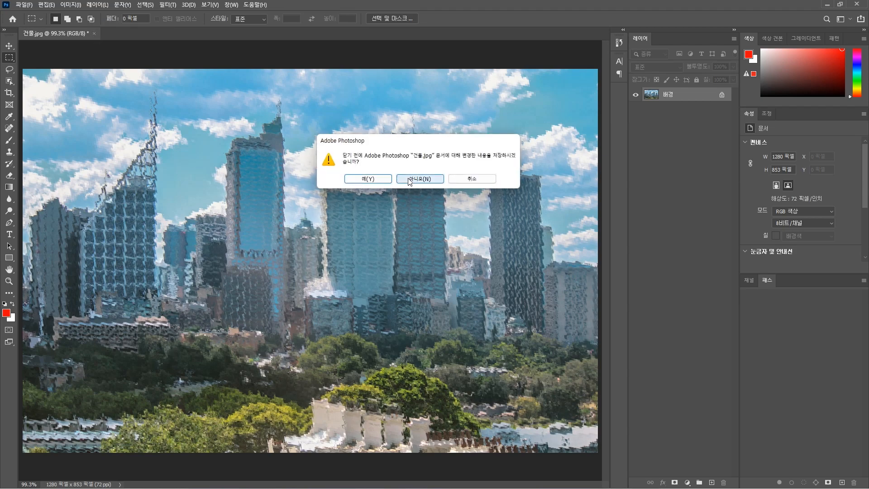
{"action": "left_click", "coordinate": [409, 178]}
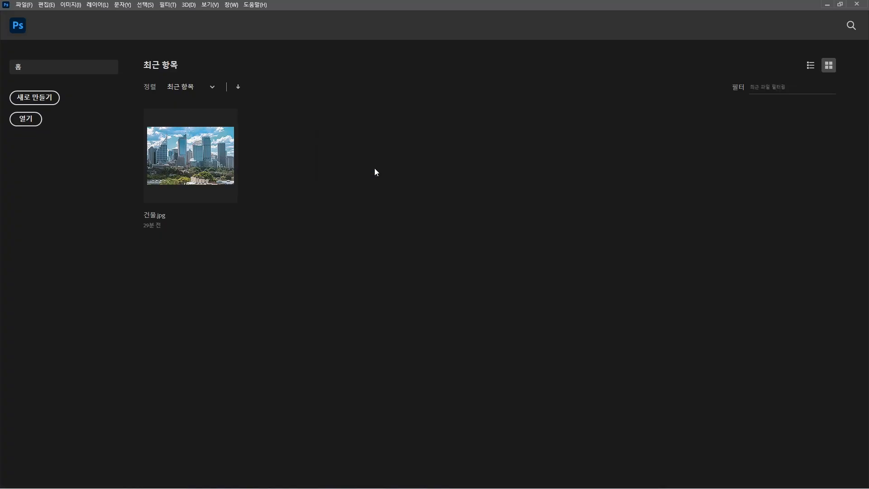
- Create a new document with a width of 800 and a height of 800 pixels
{"action": "left_click", "coordinate": [41, 98]}
{"action": "left_click", "coordinate": [575, 168]}
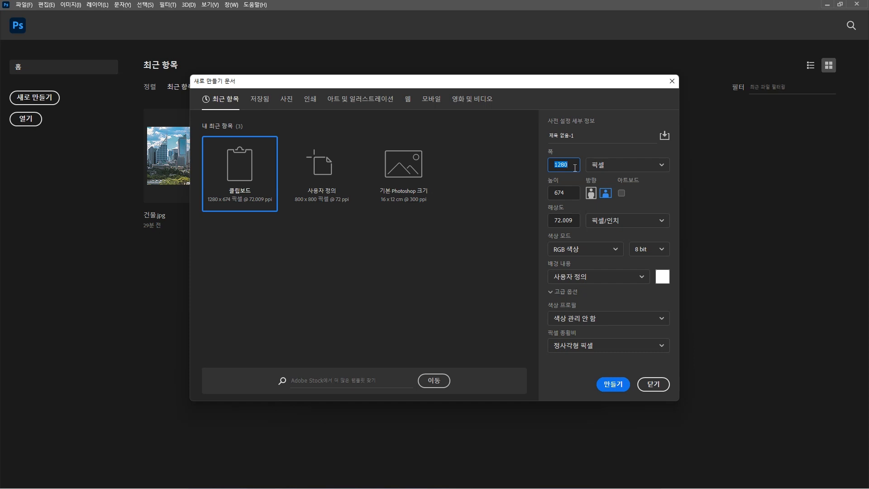
{"action": "type", "text": "800"}
{"action": "left_click", "coordinate": [570, 191]}
{"action": "type", "text": "800"}
{"action": "left_click", "coordinate": [613, 384]}
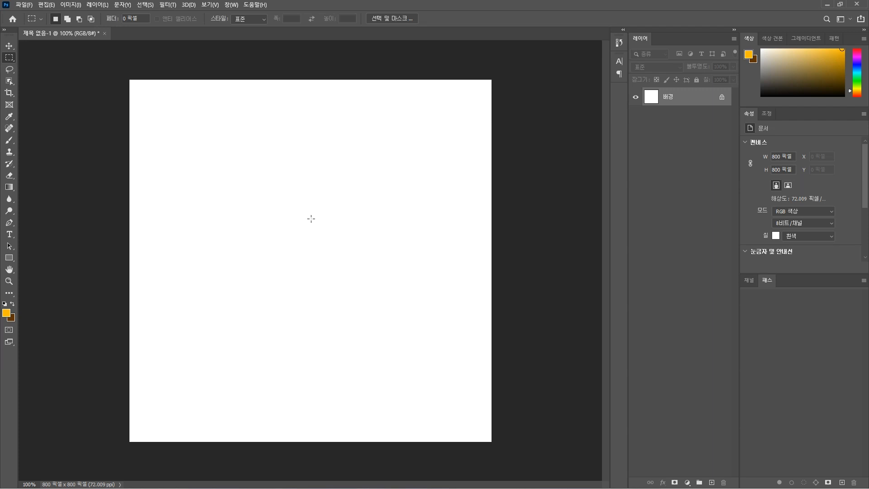
- Reset the colours to their defaults and set the foreground colour to a bright golden orange
{"action": "key", "text": "d"}
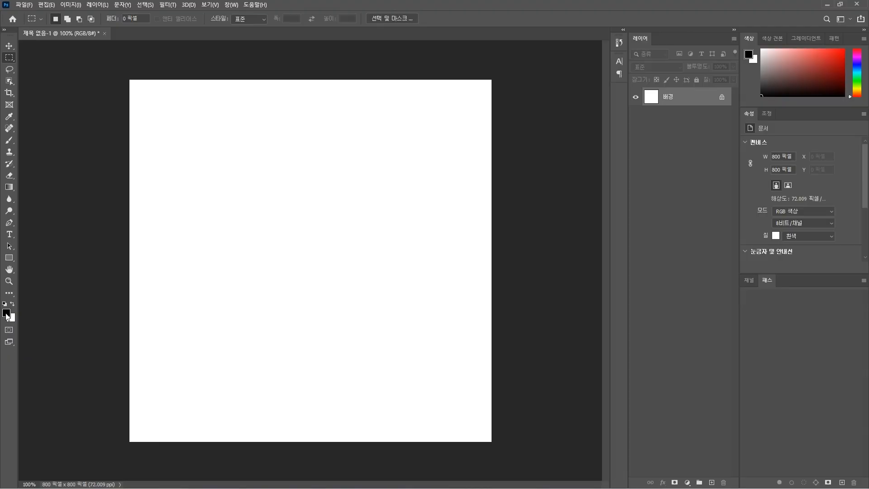
{"action": "left_click", "coordinate": [13, 247]}
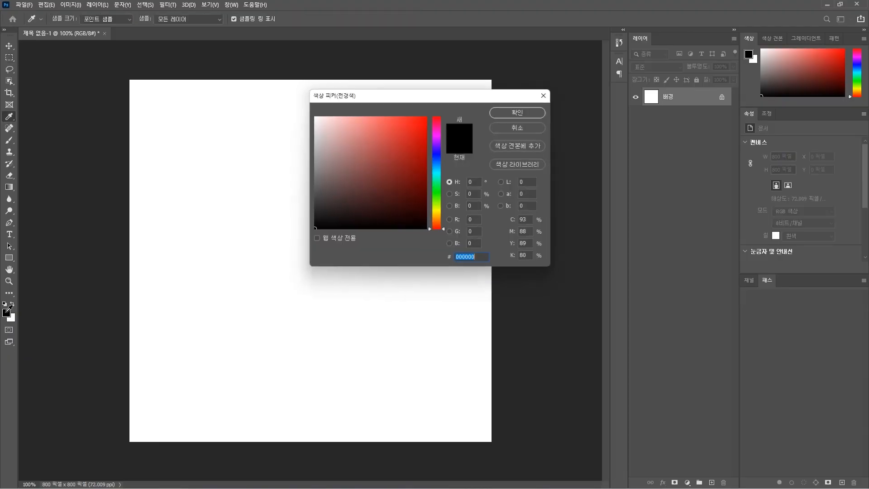
{"action": "left_click", "coordinate": [438, 215]}
{"action": "left_click_drag", "start_coordinate": [422, 127], "coordinate": [421, 125]}
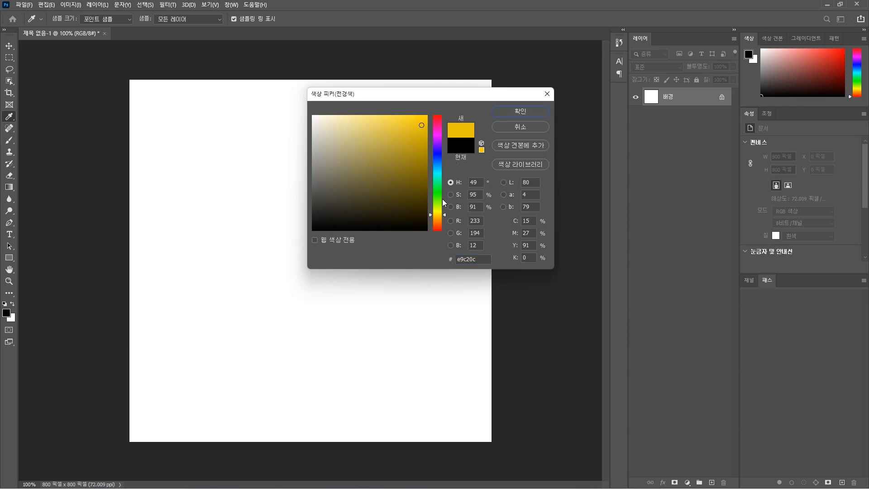
{"action": "left_click", "coordinate": [438, 216]}
{"action": "left_click", "coordinate": [507, 113]}
- Set the background colour to dark brown, 72540b
{"action": "left_click", "coordinate": [11, 318]}
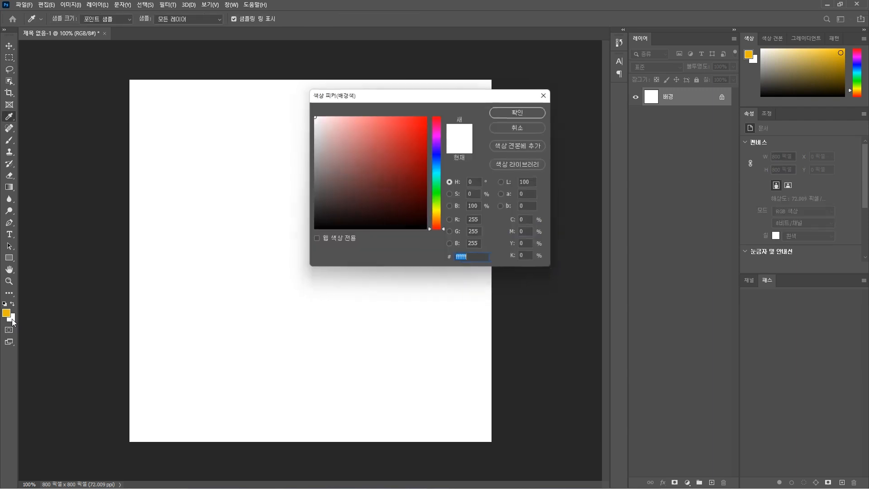
{"action": "left_click", "coordinate": [438, 216]}
{"action": "left_click", "coordinate": [416, 179]}
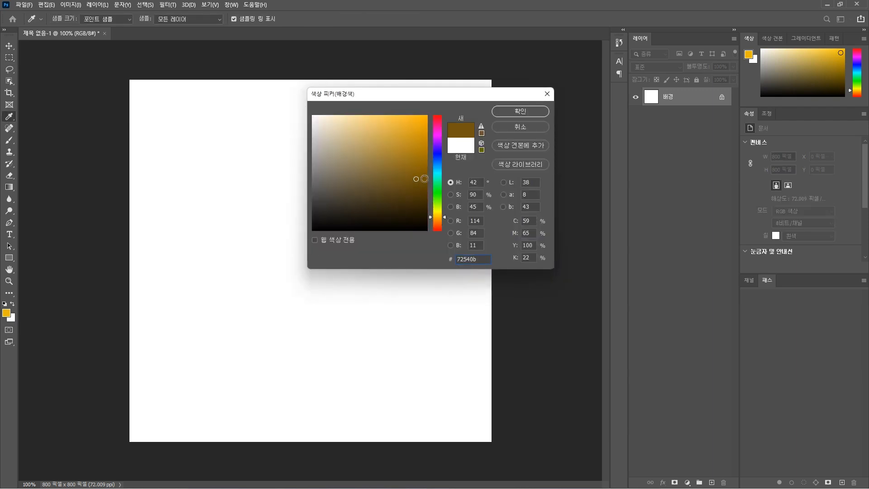
{"action": "left_click", "coordinate": [517, 113]}
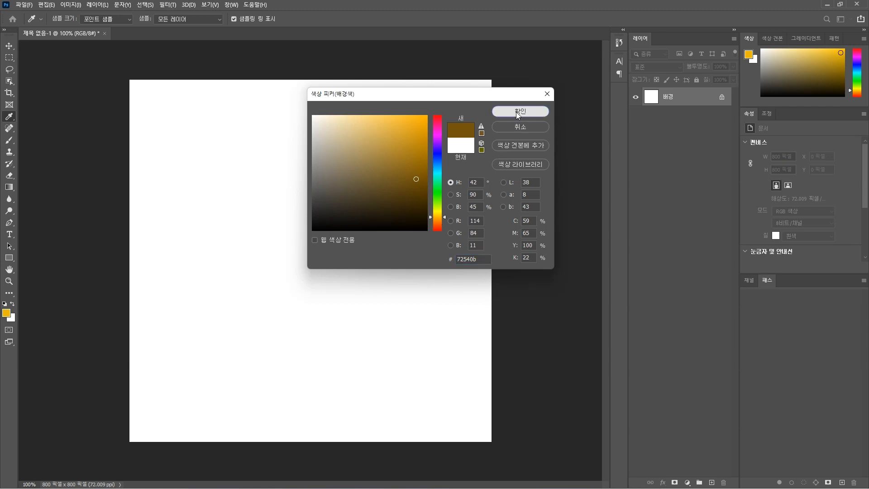
{"action": "left_click", "coordinate": [519, 113]}
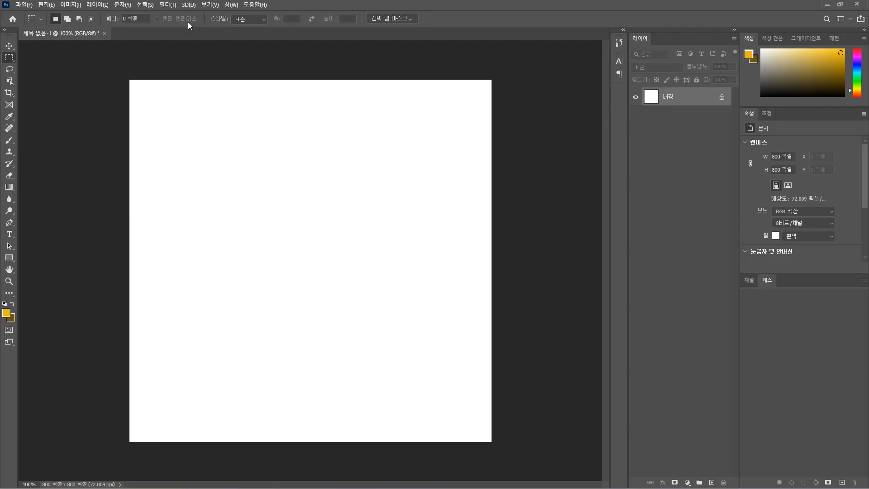
- Open the Filter Gallery for the white background and choose the 하프톤 패턴 effect
{"action": "left_click", "coordinate": [174, 6]}
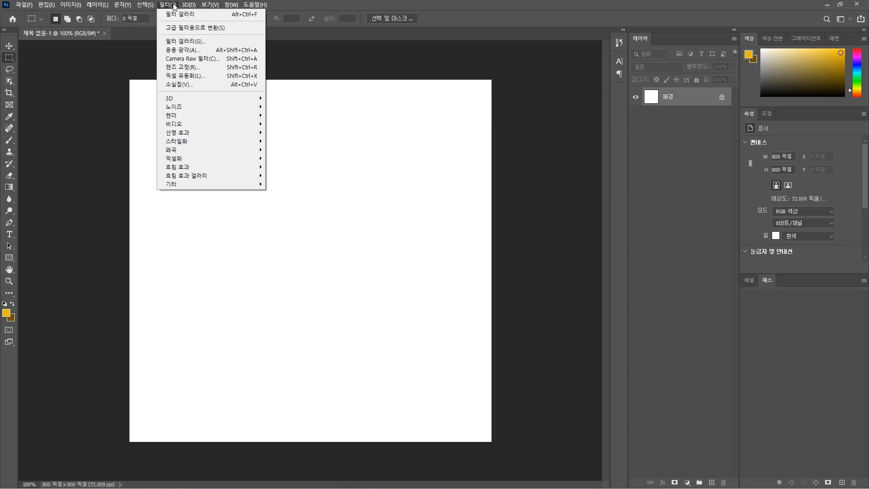
{"action": "left_click", "coordinate": [190, 41]}
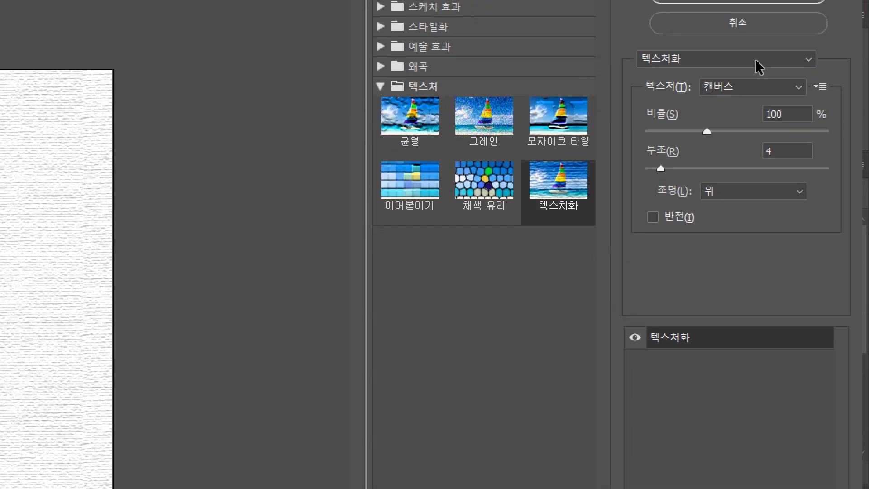
{"action": "left_click", "coordinate": [813, 62]}
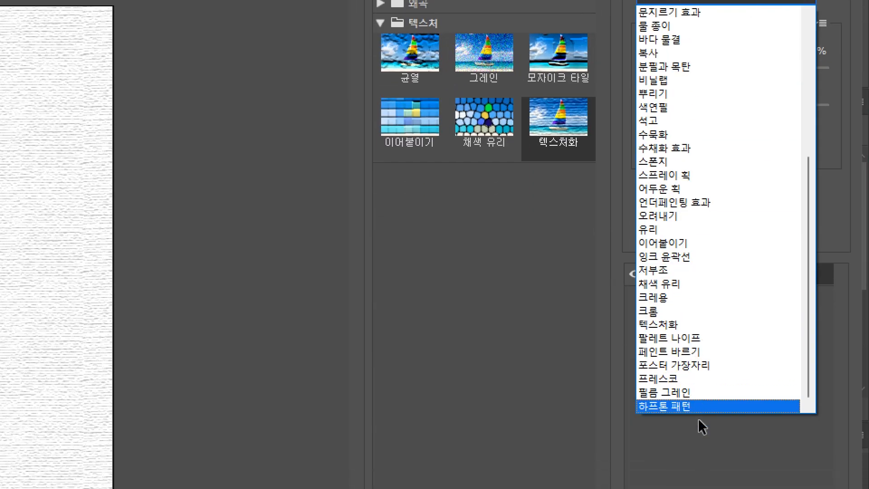
{"action": "left_click", "coordinate": [683, 470]}
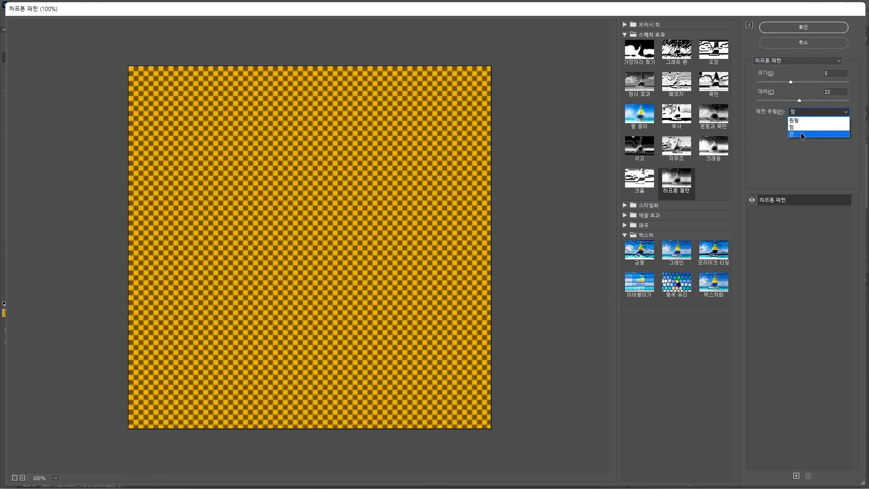
- Preview the 선 pattern type, set the halftone contrast to 50 and size to 10, and choose the 원형 pattern type
{"action": "left_click", "coordinate": [800, 134]}
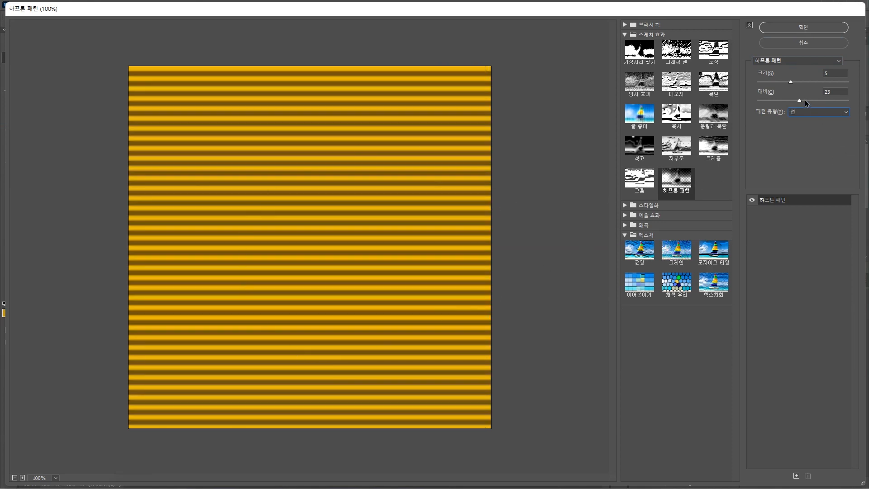
{"action": "left_click_drag", "start_coordinate": [799, 101], "coordinate": [867, 108]}
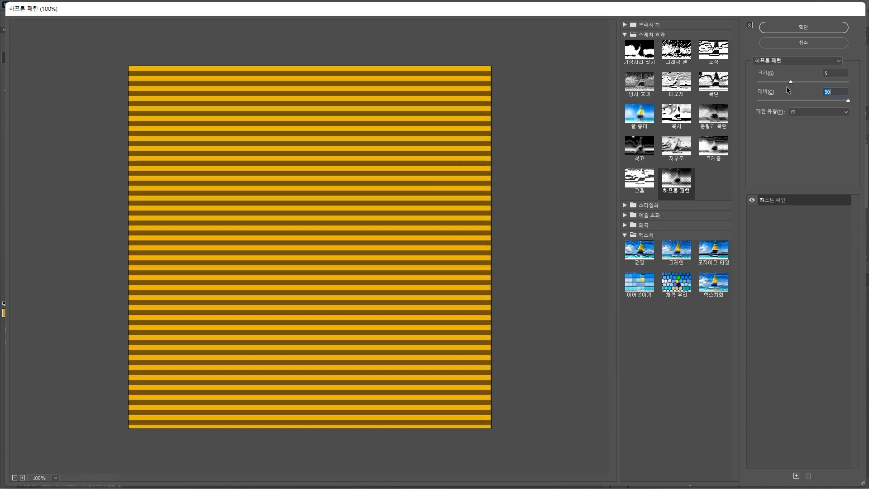
{"action": "left_click_drag", "start_coordinate": [791, 81], "coordinate": [866, 89]}
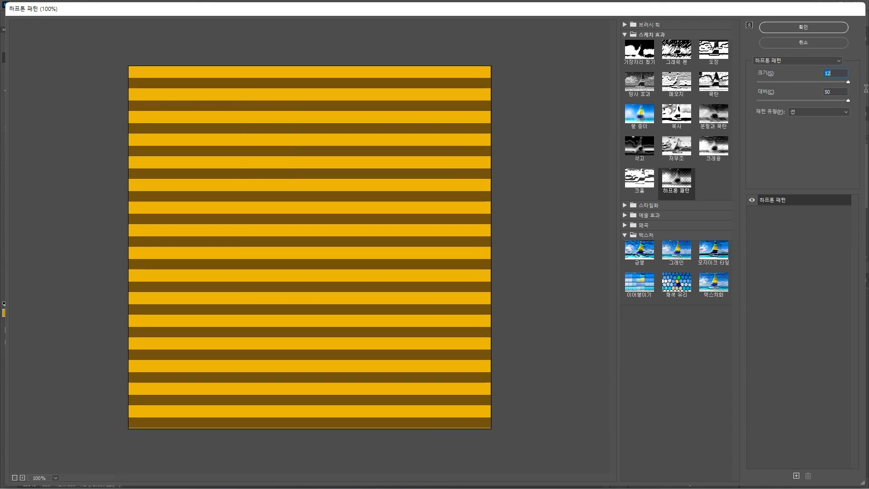
{"action": "type", "text": "10"}
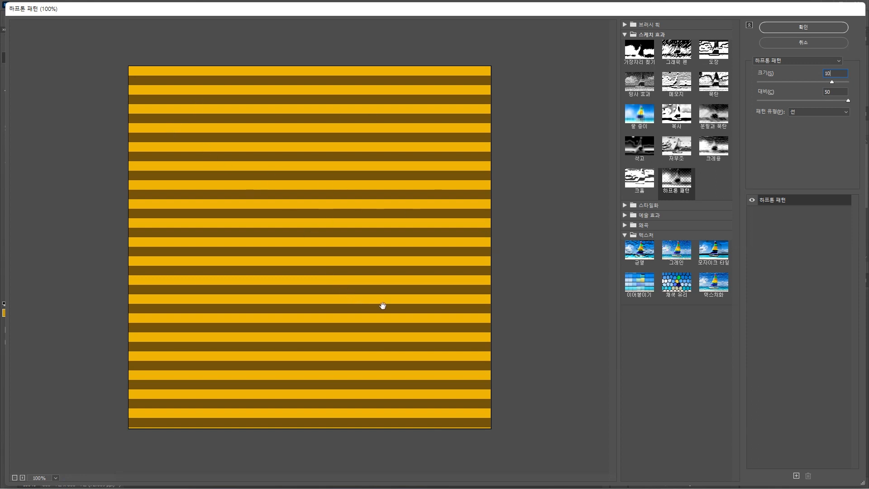
{"action": "left_click", "coordinate": [814, 111]}
{"action": "left_click", "coordinate": [805, 120]}
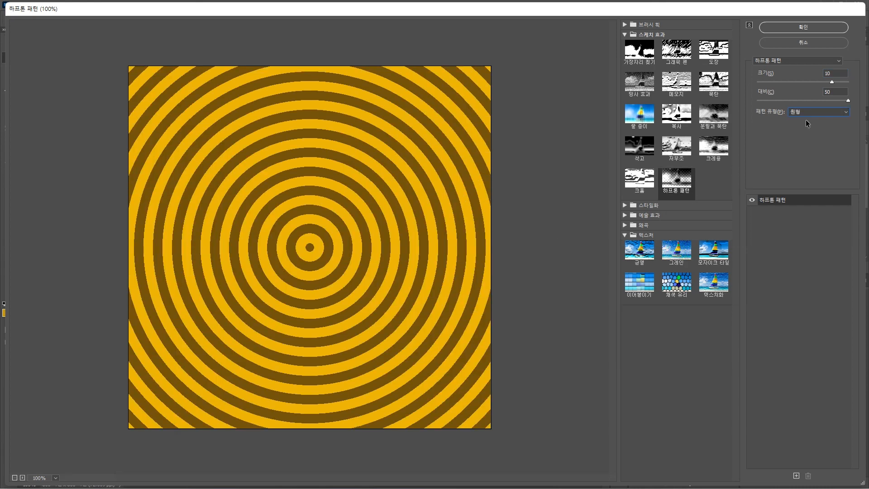
- Preview the 점 halftone pattern type, choose 선 instead, and apply the halftone to the background
{"action": "left_click", "coordinate": [807, 113]}
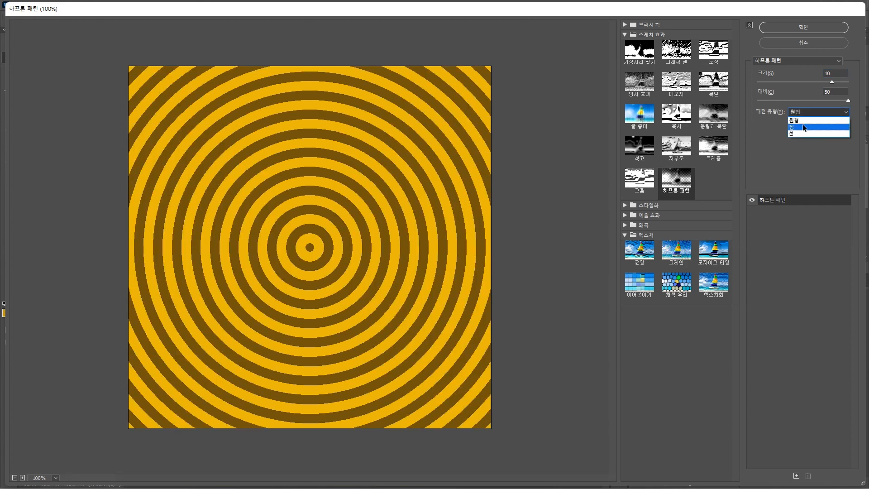
{"action": "left_click", "coordinate": [803, 127]}
{"action": "left_click", "coordinate": [803, 115]}
{"action": "left_click", "coordinate": [798, 132]}
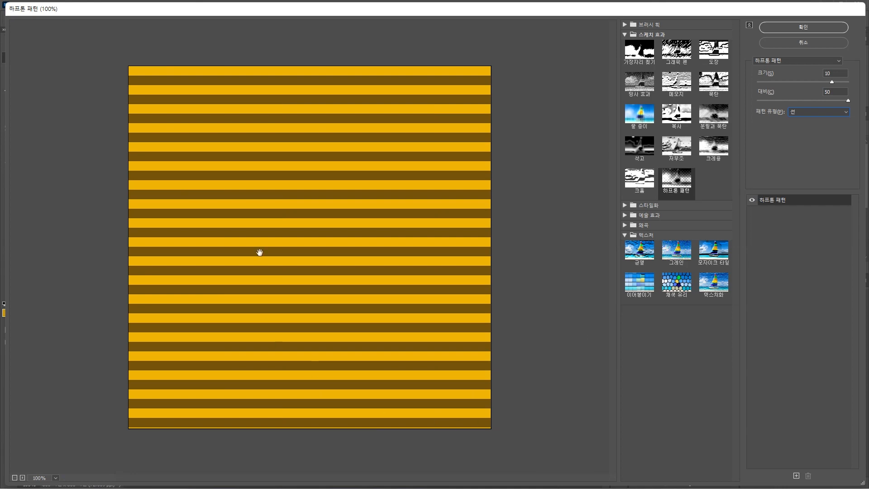
{"action": "left_click", "coordinate": [784, 29]}
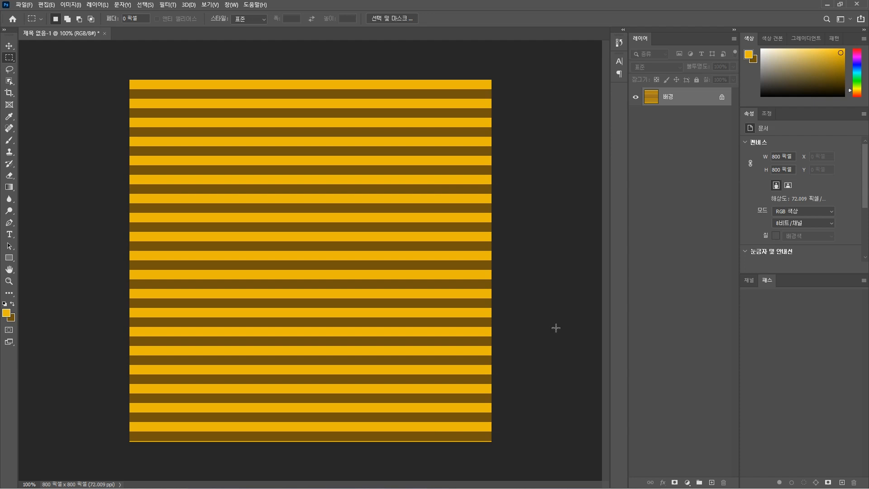
- Rotate the canvas 90° counter-clockwise to turn the horizontal stripes vertical
{"action": "left_click", "coordinate": [66, 6]}
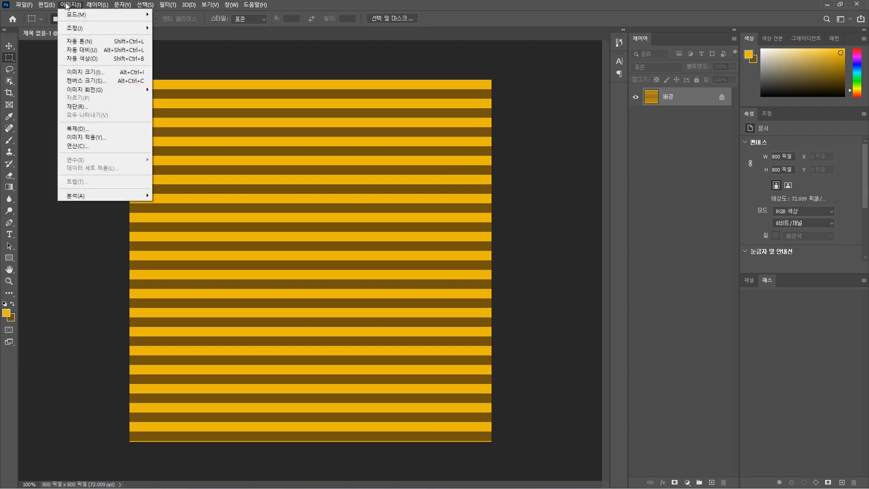
{"action": "mouse_move", "coordinate": [109, 92]}
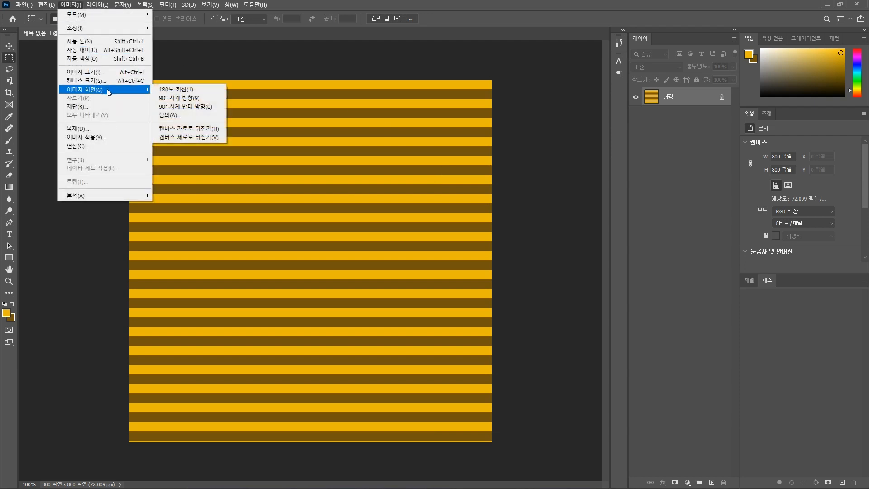
{"action": "left_click", "coordinate": [187, 107]}
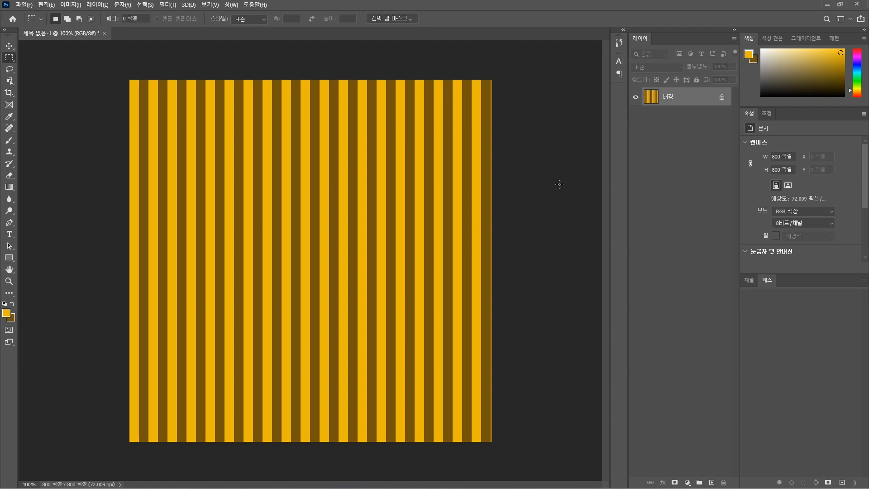
- Apply the 극좌표 distortion to the striped background with the 직교좌표를 극좌표로 option
{"action": "left_click", "coordinate": [173, 5]}
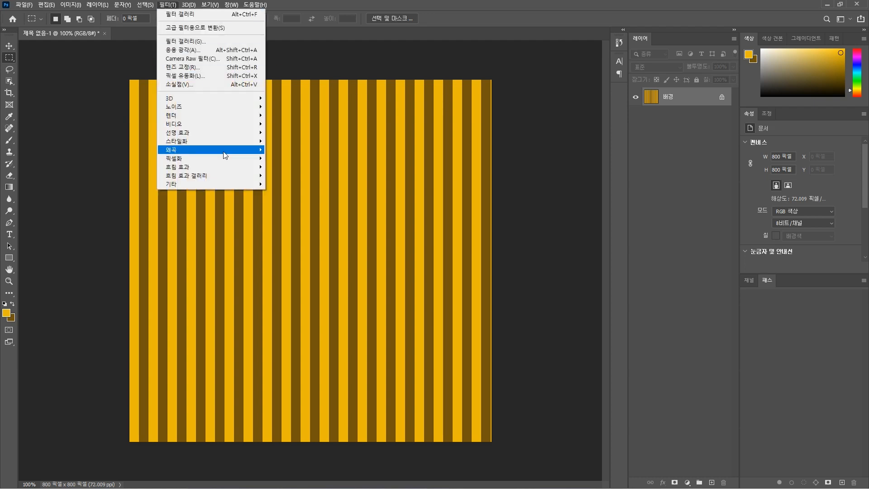
{"action": "mouse_move", "coordinate": [225, 155]}
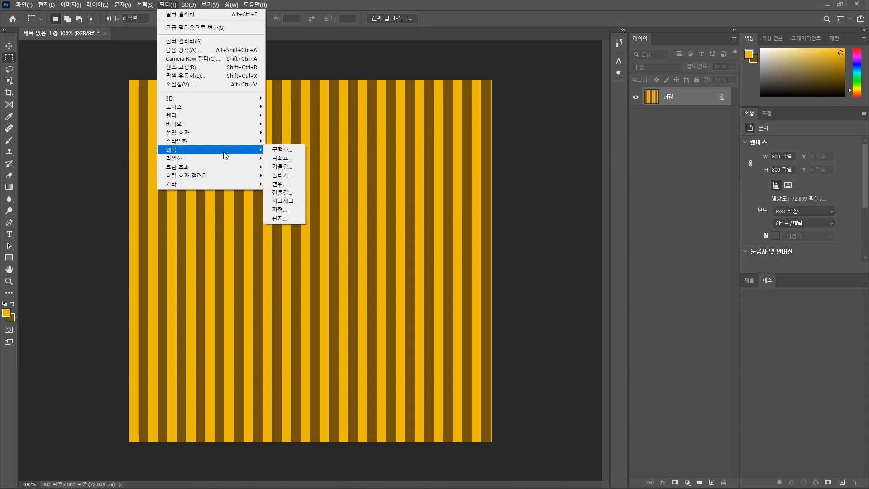
{"action": "left_click", "coordinate": [286, 158]}
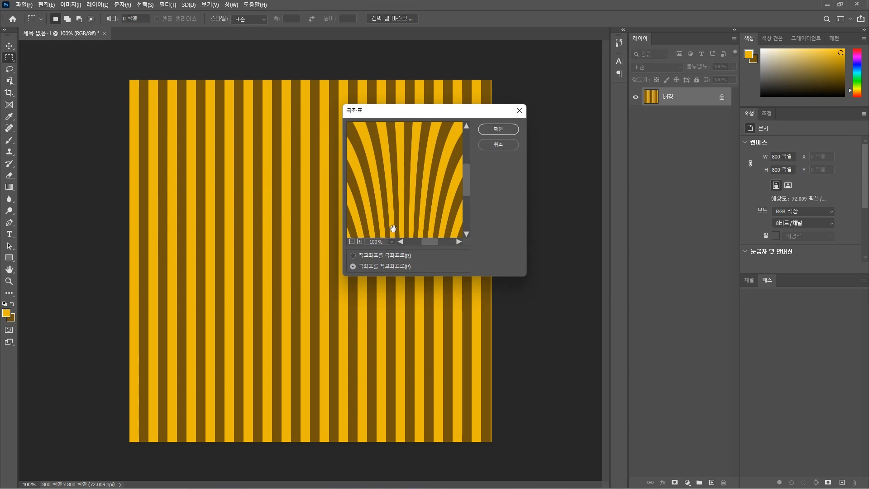
{"action": "left_click_drag", "start_coordinate": [424, 114], "coordinate": [498, 141]}
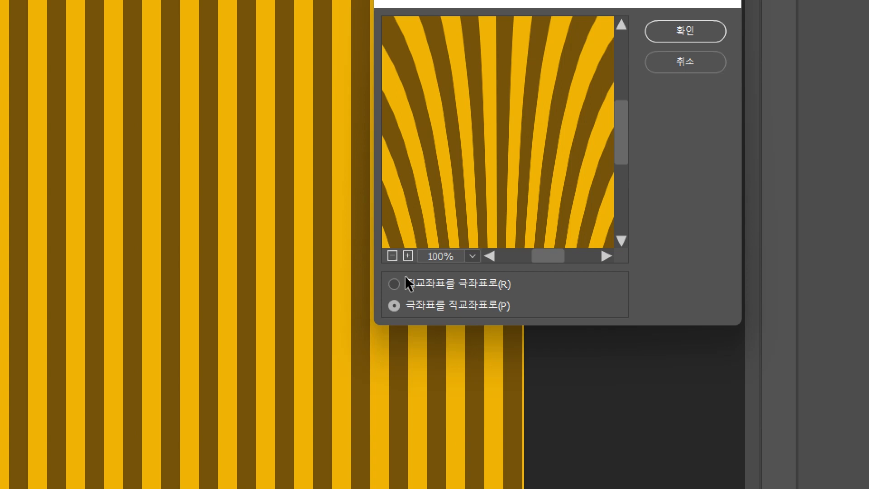
{"action": "left_click", "coordinate": [409, 283]}
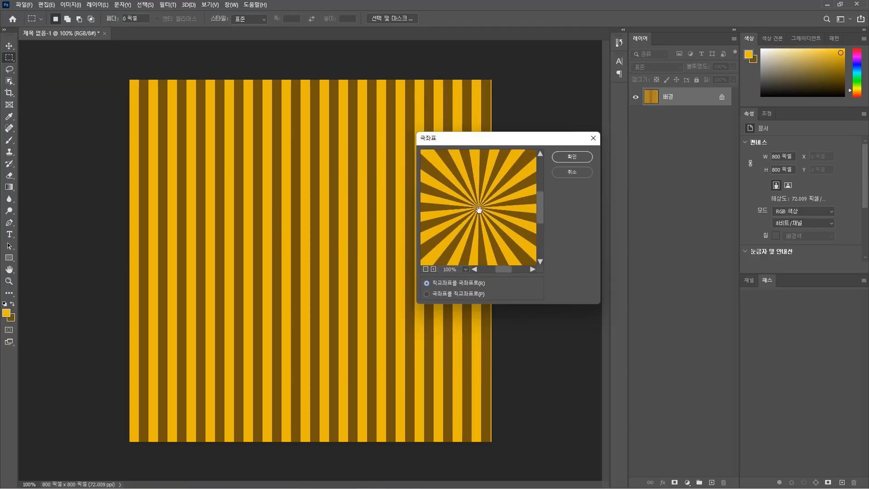
{"action": "left_click", "coordinate": [571, 156]}
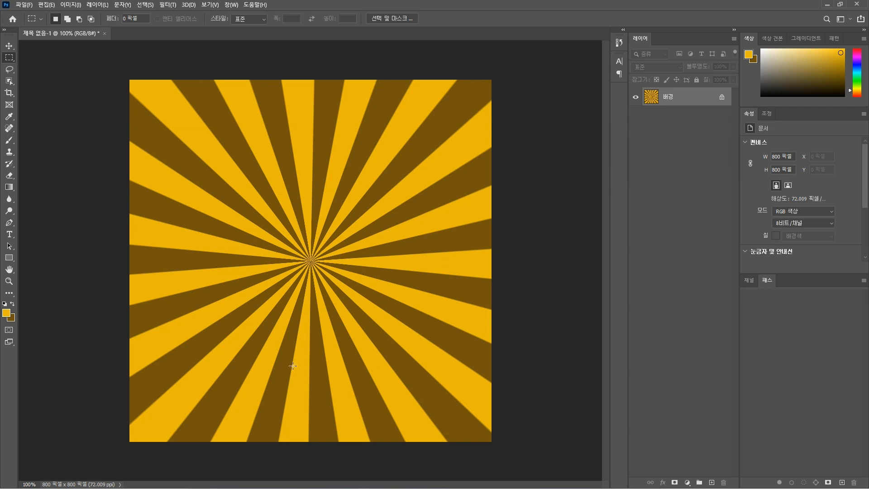
- Add the horizontal text 비빔밥축제 on the upper part of the sunburst background
{"action": "left_click", "coordinate": [11, 239]}
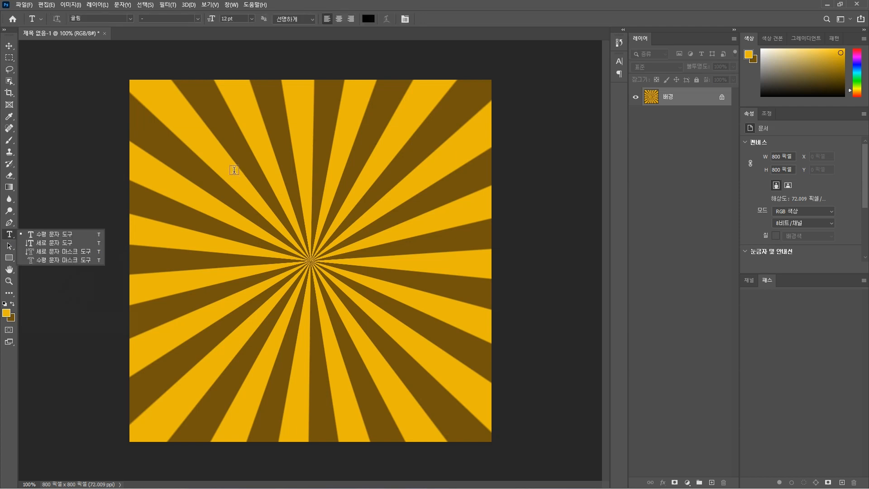
{"action": "left_click", "coordinate": [235, 169]}
{"action": "left_click", "coordinate": [235, 170]}
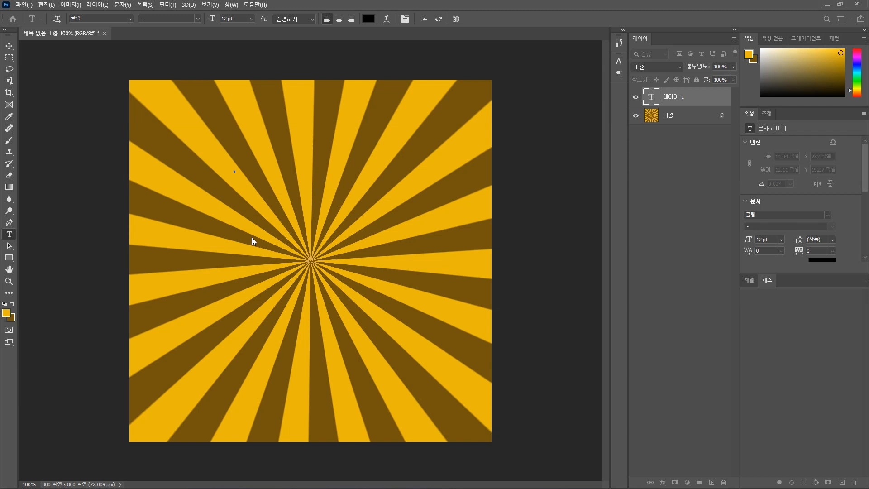
{"action": "type", "text": "ㅂㅣ빔ㅂㅏㅂ축제"}
- Set all of the text to the 맑은 고딕 font at 60 pt
{"action": "key", "text": "ctrl+a"}
{"action": "left_click", "coordinate": [130, 18]}
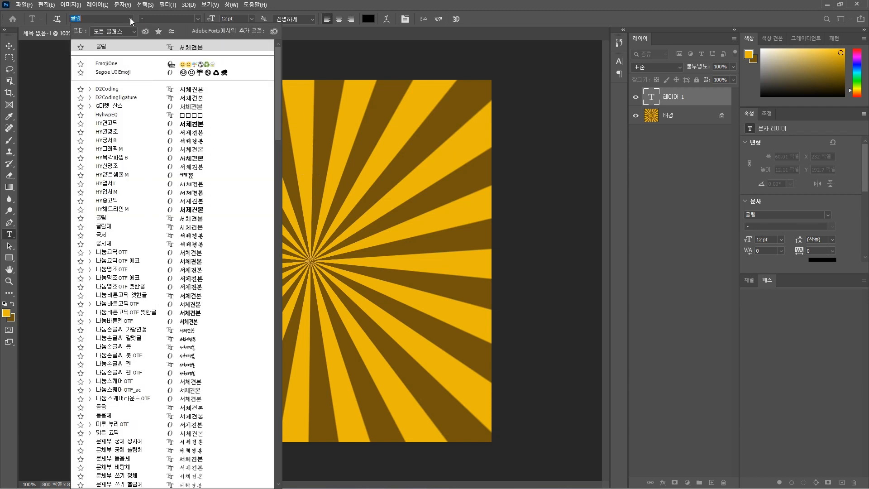
{"action": "left_click", "coordinate": [115, 433]}
{"action": "left_click", "coordinate": [251, 19]}
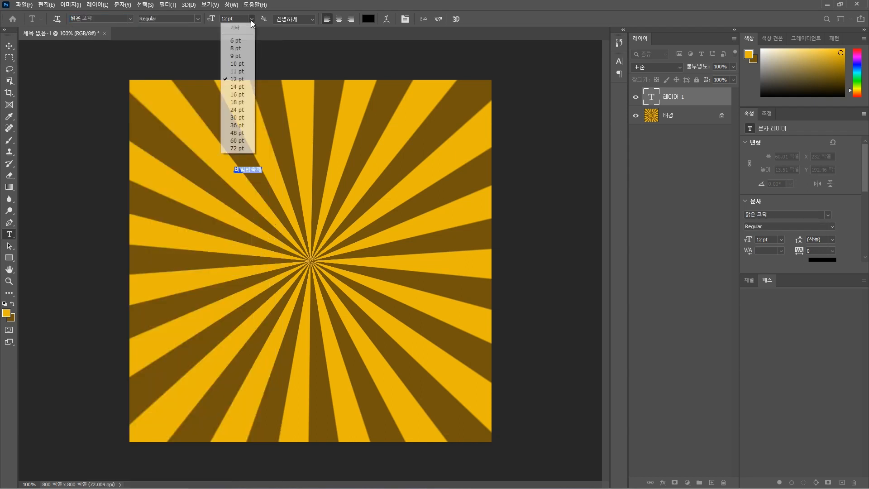
{"action": "left_click", "coordinate": [242, 139]}
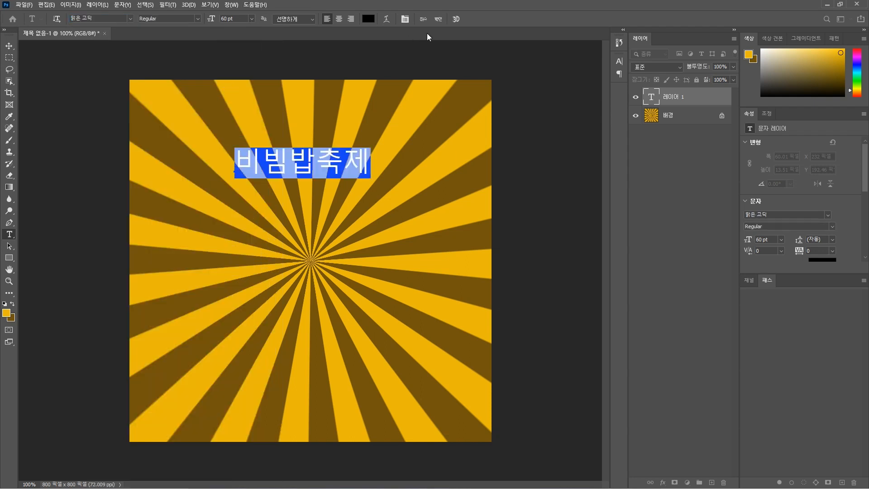
- Warp the text with the horizontal 부채꼴 style at +50% bend, then move it slightly lower
{"action": "left_click", "coordinate": [387, 19]}
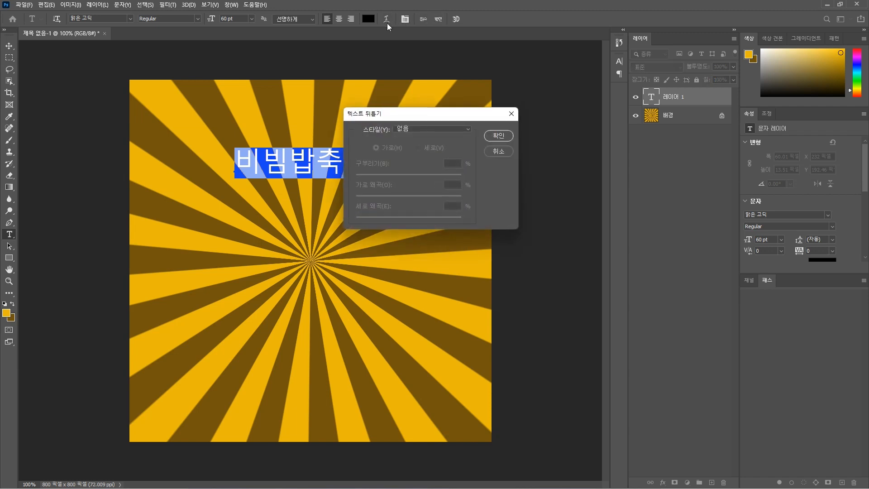
{"action": "left_click_drag", "start_coordinate": [428, 114], "coordinate": [497, 141]}
{"action": "left_click", "coordinate": [503, 152]}
{"action": "left_click", "coordinate": [485, 174]}
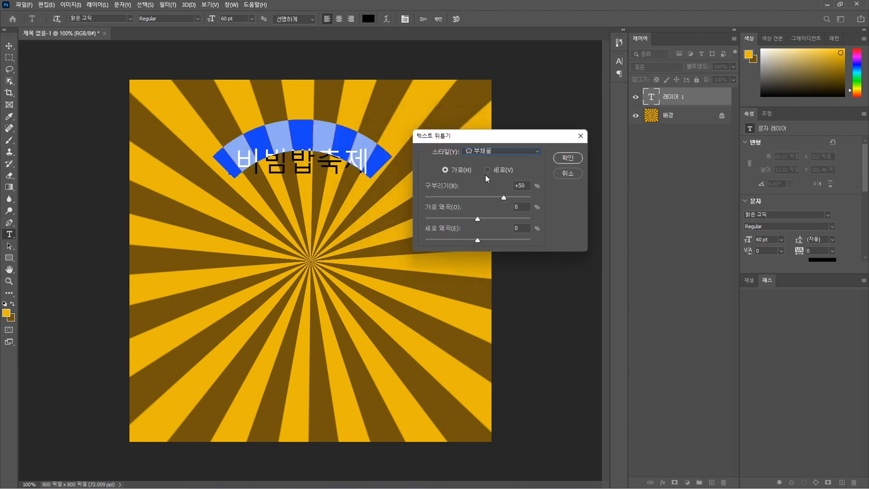
{"action": "left_click", "coordinate": [567, 158]}
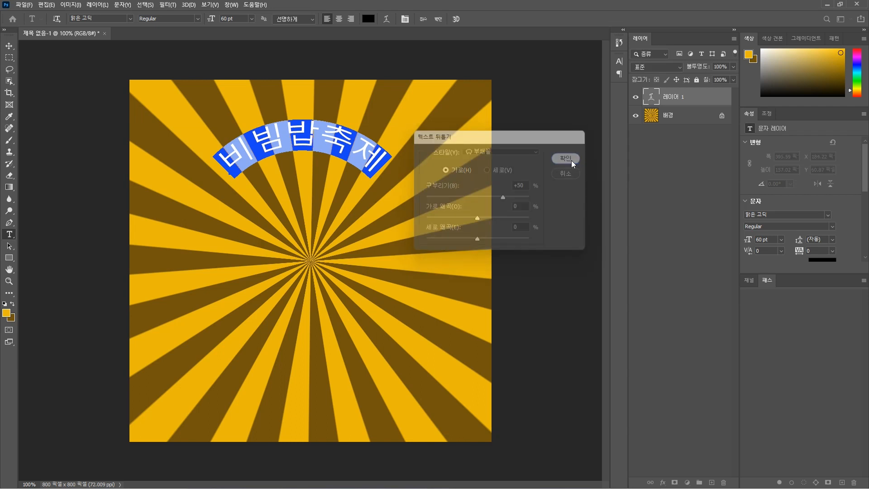
{"action": "left_click", "coordinate": [438, 20]}
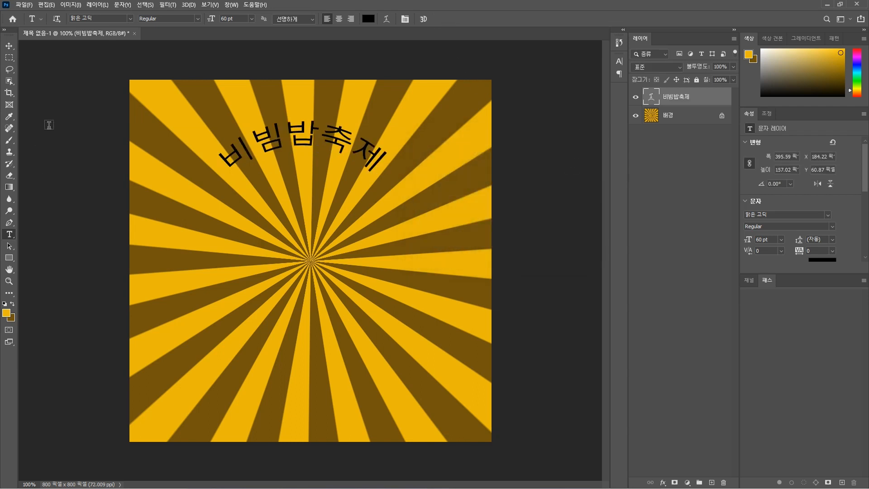
{"action": "key", "text": "v"}
{"action": "left_click_drag", "start_coordinate": [329, 169], "coordinate": [330, 189]}
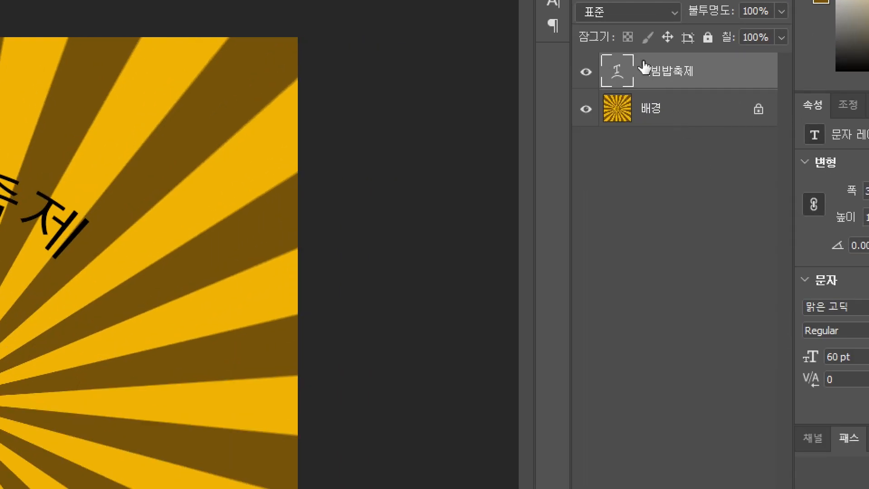
- Add a white (ffffff) 3 px stroke to the text layer, positioned 바깥쪽
{"action": "left_click", "coordinate": [641, 476]}
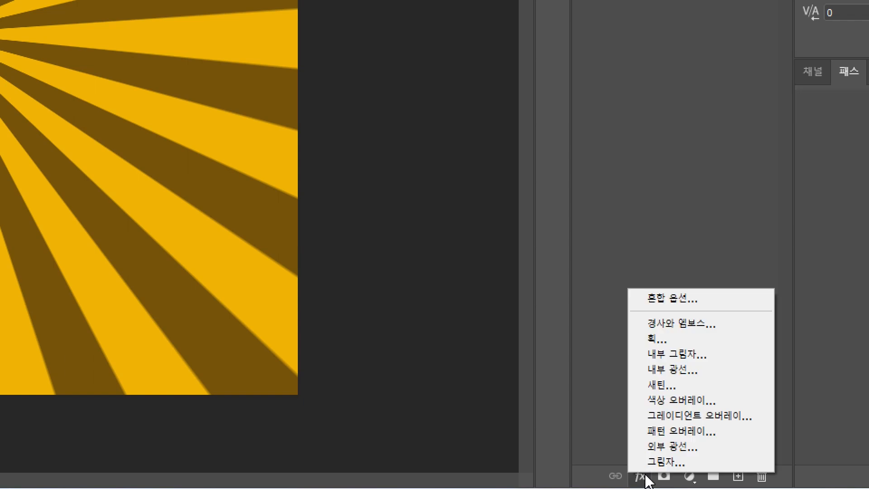
{"action": "left_click", "coordinate": [668, 340]}
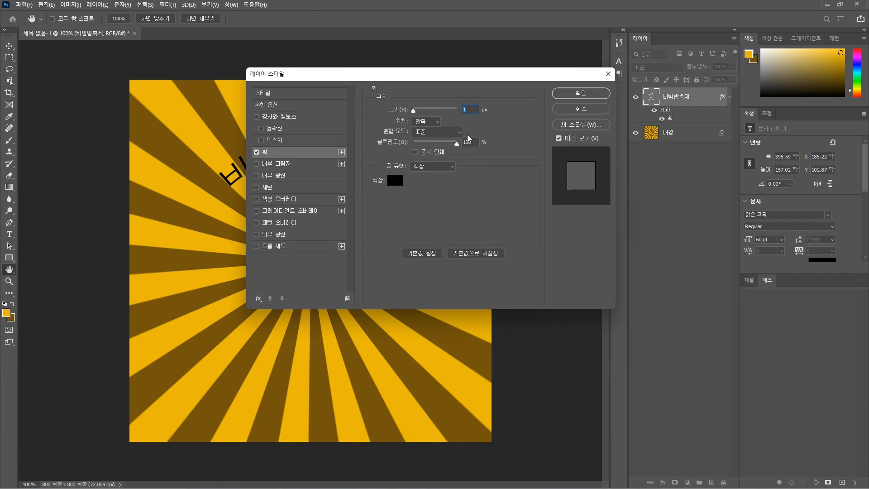
{"action": "left_click_drag", "start_coordinate": [437, 80], "coordinate": [588, 125]}
{"action": "left_click", "coordinate": [580, 169]}
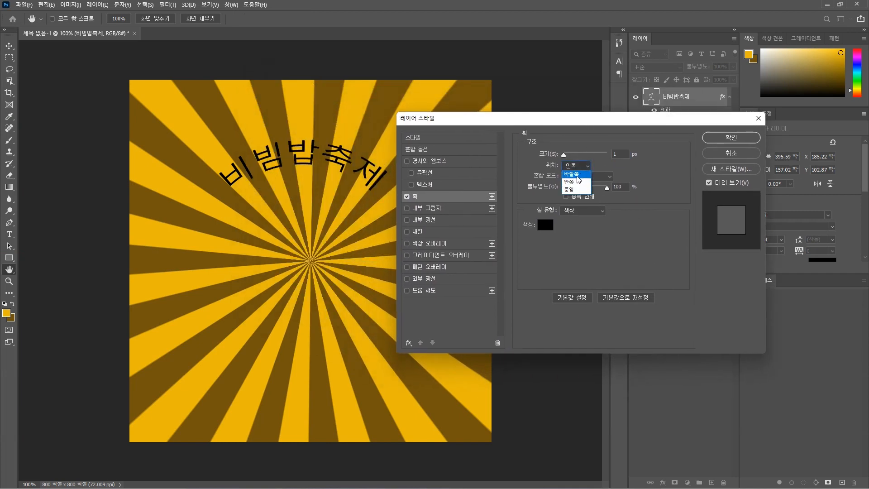
{"action": "left_click", "coordinate": [580, 182]}
{"action": "mouse_move", "coordinate": [564, 157]}
{"action": "left_mouse_down"}
{"action": "mouse_move", "coordinate": [576, 157]}
{"action": "mouse_move", "coordinate": [566, 157]}
{"action": "left_mouse_up"}
{"action": "left_click", "coordinate": [545, 225]}
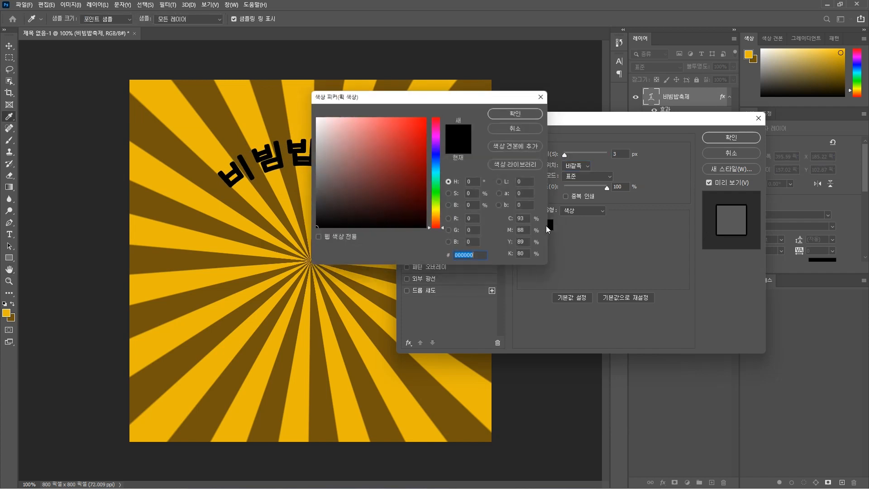
{"action": "type", "text": "ffffff"}
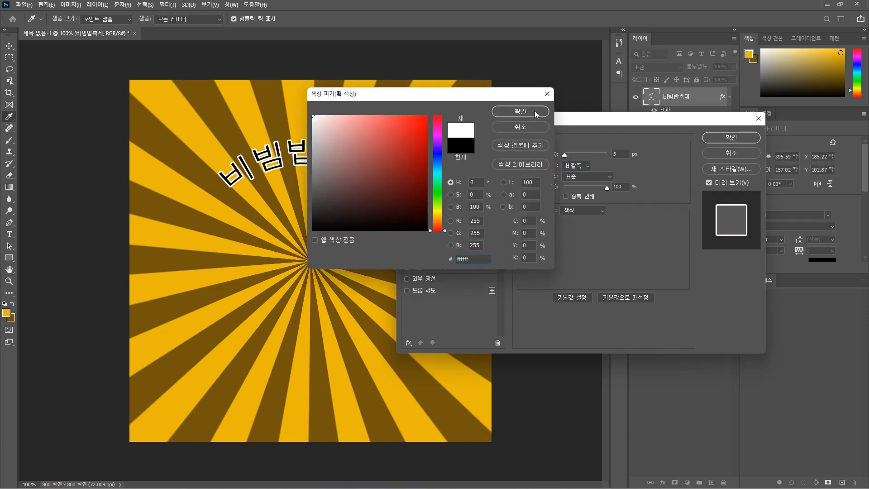
{"action": "left_click", "coordinate": [521, 111]}
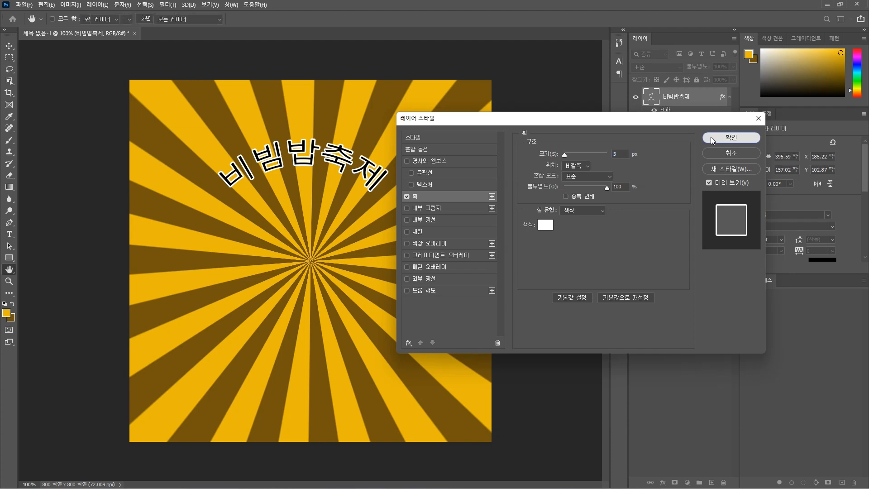
{"action": "left_click", "coordinate": [710, 137]}
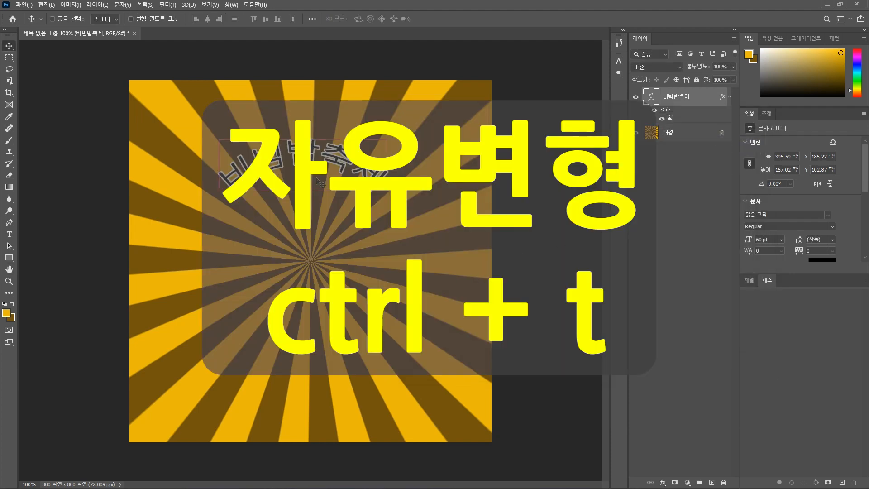
- Scale the text proportionally to about 155% and centre it horizontally at X 400 px with Free Transform
{"action": "key", "text": "ctrl+t"}
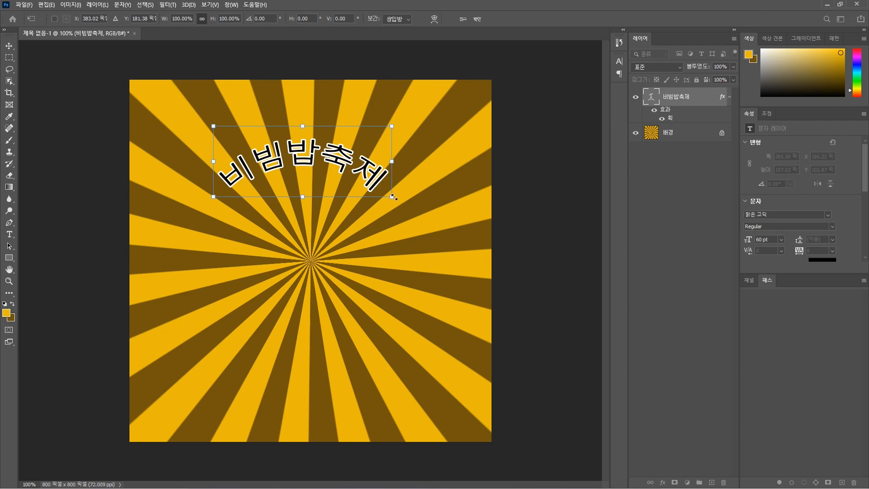
{"action": "left_click_drag", "start_coordinate": [393, 196], "coordinate": [443, 233]}
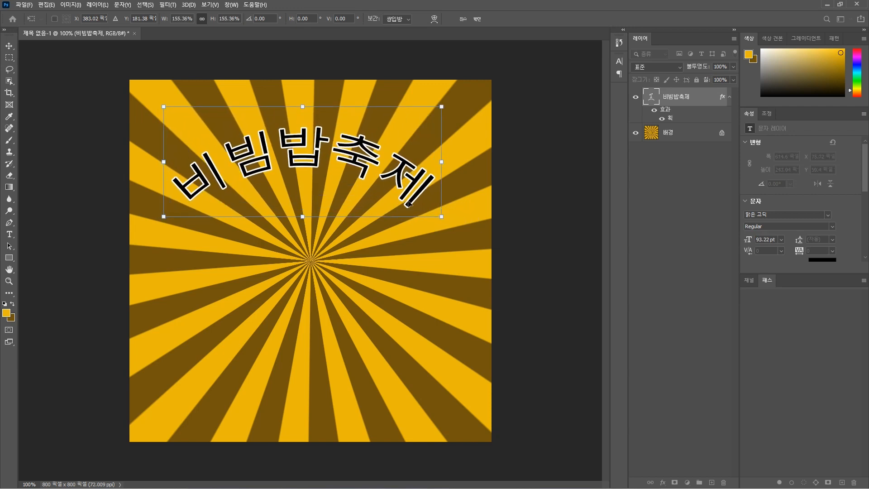
{"action": "left_click_drag", "start_coordinate": [366, 168], "coordinate": [373, 171]}
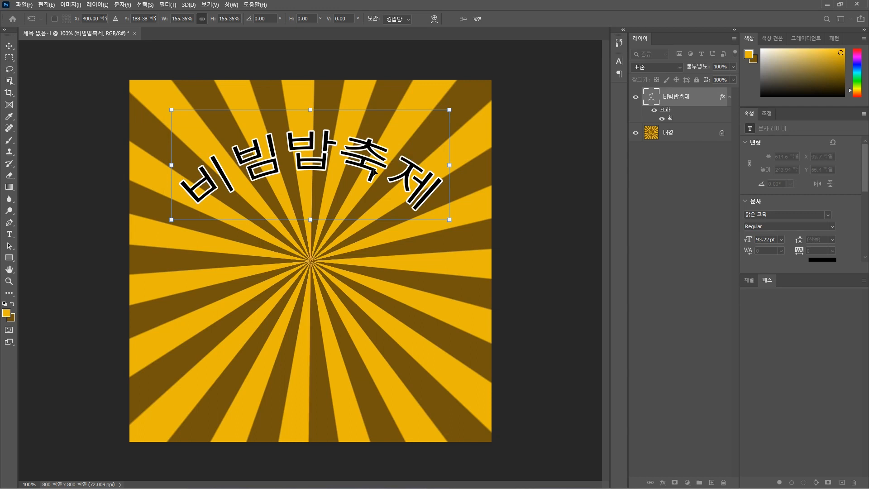
{"action": "key", "text": "Return"}
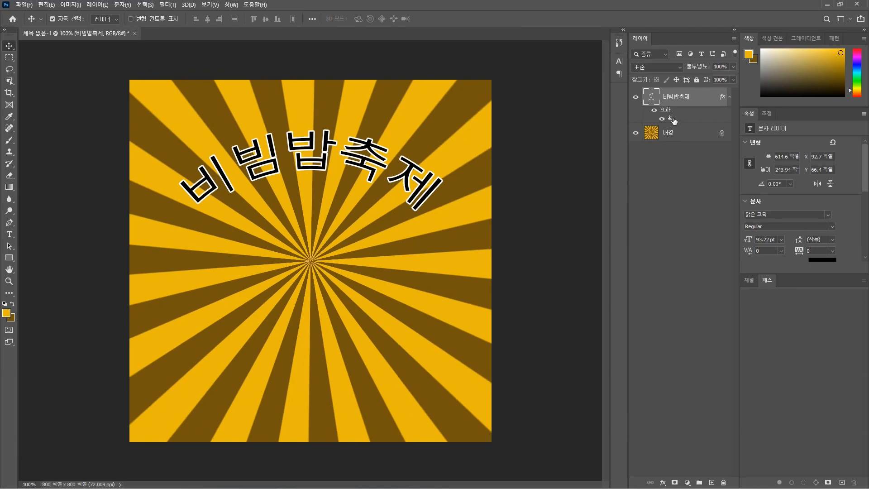
- Increase the size of the text layer's white stroke
{"action": "double_click", "coordinate": [674, 120]}
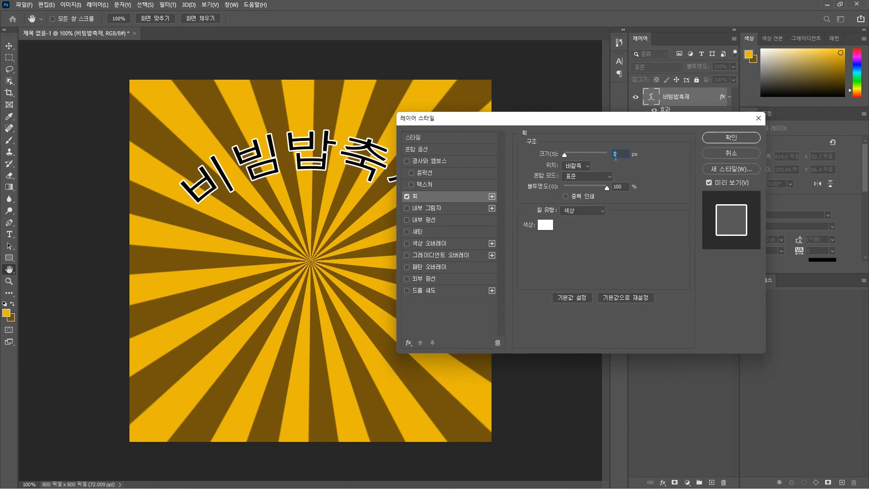
{"action": "left_click", "coordinate": [737, 137]}
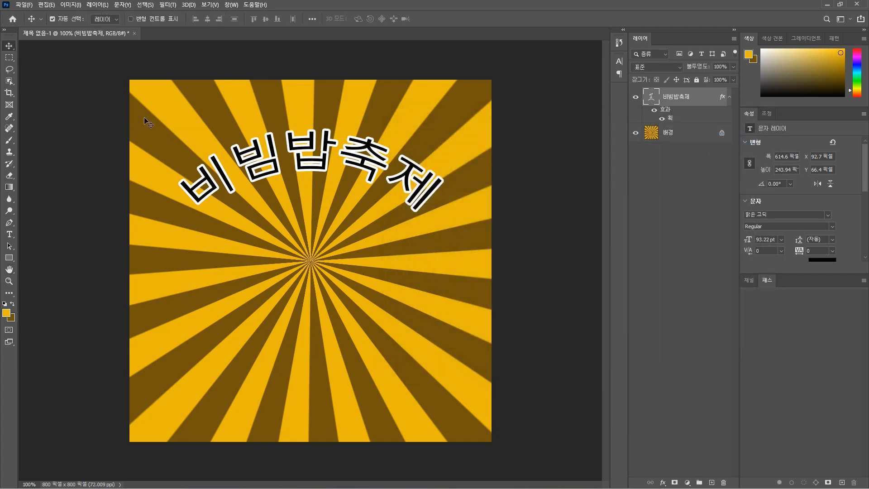
- Open the image 비빔밥.jpg as a separate document
{"action": "left_click", "coordinate": [25, 5]}
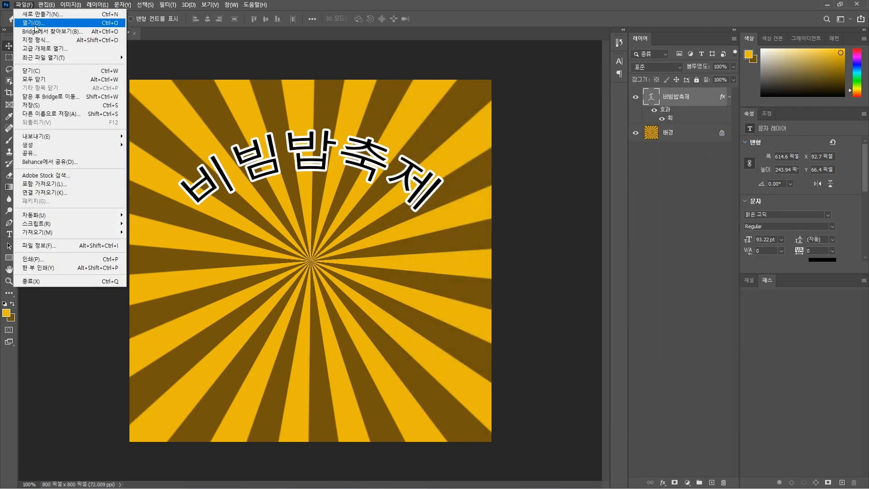
{"action": "left_click", "coordinate": [35, 23]}
{"action": "left_click", "coordinate": [297, 152]}
{"action": "left_click", "coordinate": [467, 398]}
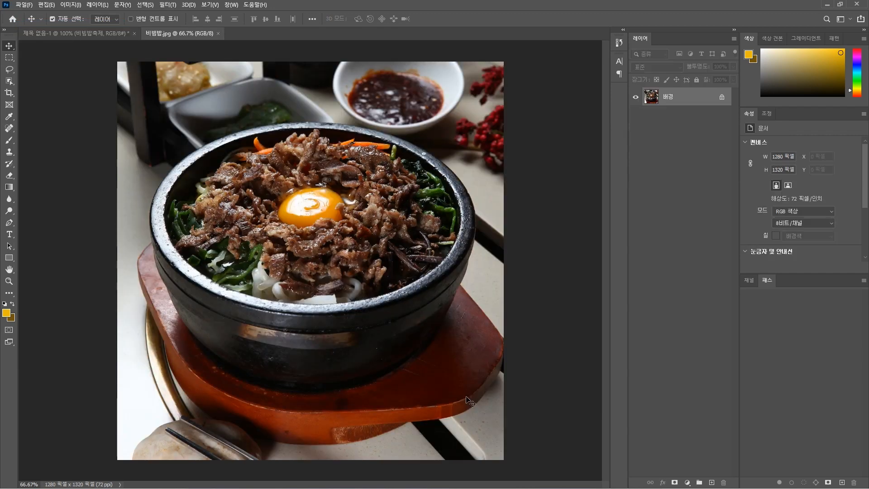
- Select the stone bowl with the Object Selection tool in 사각형 mode and preview the selection in Quick Mask
{"action": "left_click", "coordinate": [9, 81]}
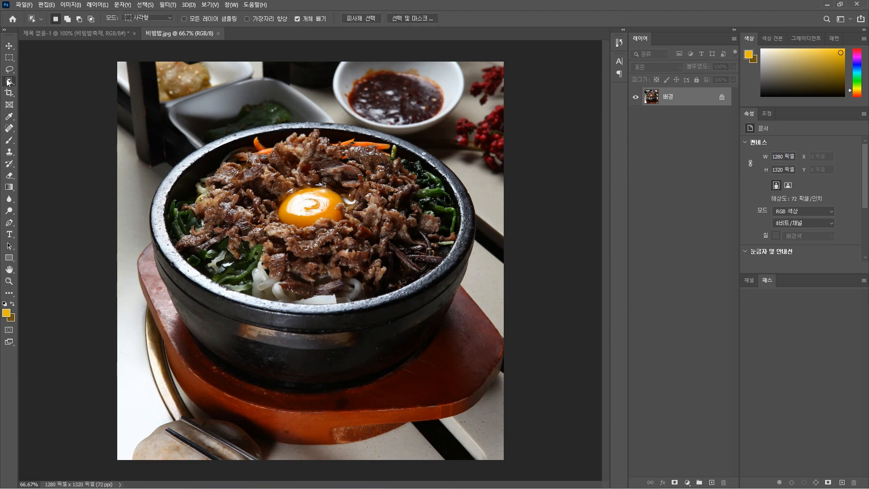
{"action": "left_click_drag", "start_coordinate": [145, 105], "coordinate": [492, 384]}
{"action": "key", "text": "q"}
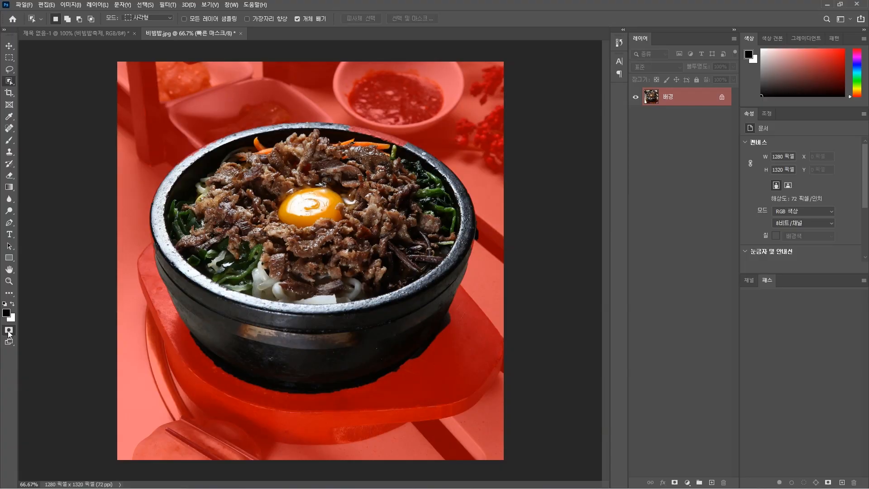
- Set the Quick Mask options to colour 선택 영역 and check the bowl selection in Quick Mask
{"action": "double_click", "coordinate": [9, 331]}
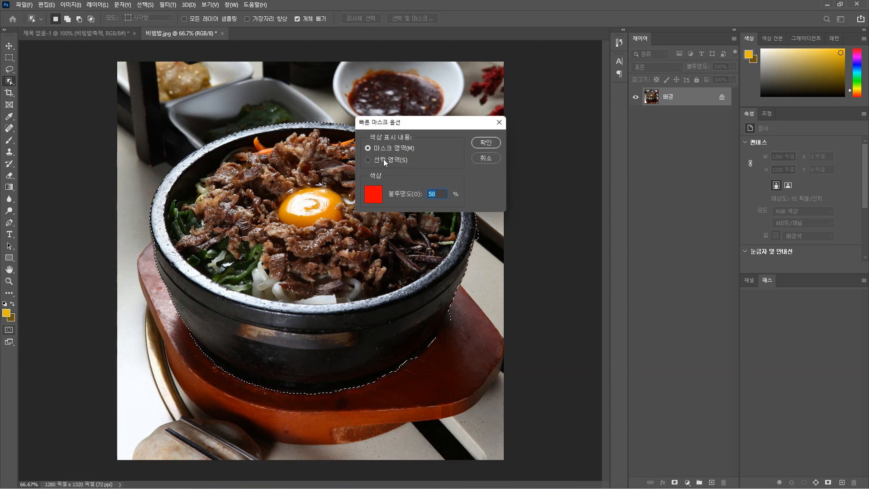
{"action": "left_click", "coordinate": [486, 142]}
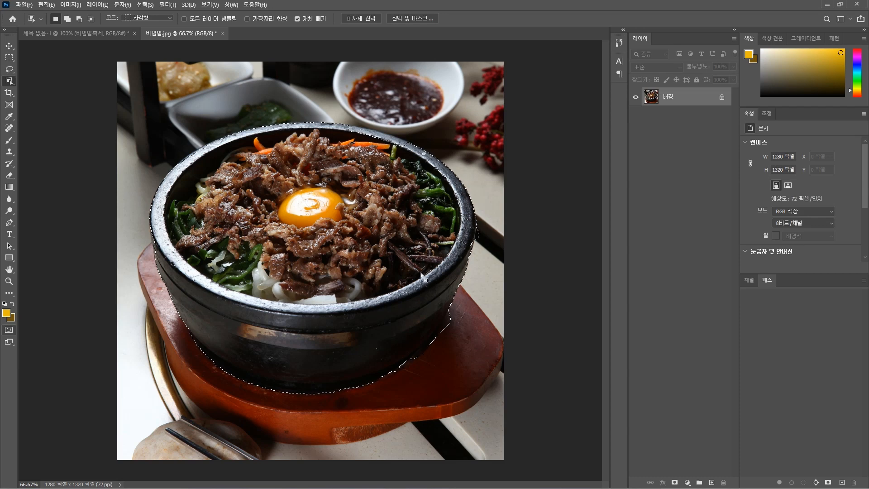
{"action": "key", "text": "q"}
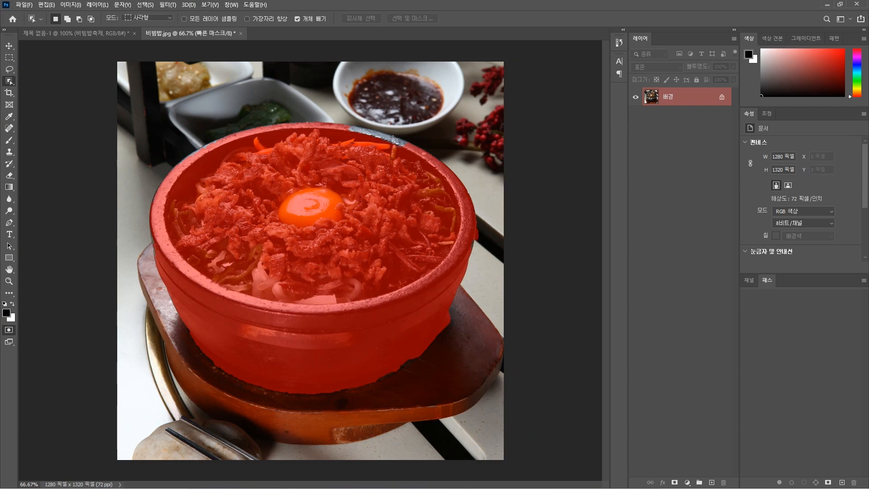
{"action": "key", "text": "q"}
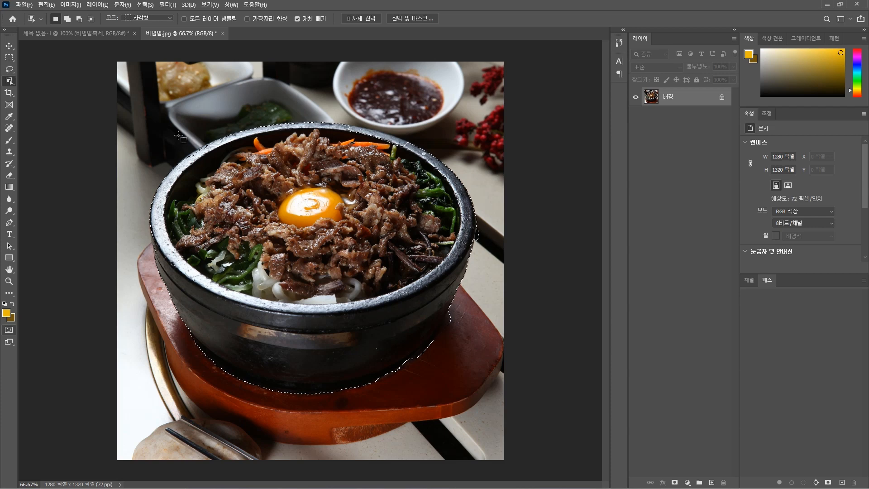
- Add the missing piece of the bowl's upper-right rim to the selection with the Polygonal Lasso tool
{"action": "left_click", "coordinate": [10, 69]}
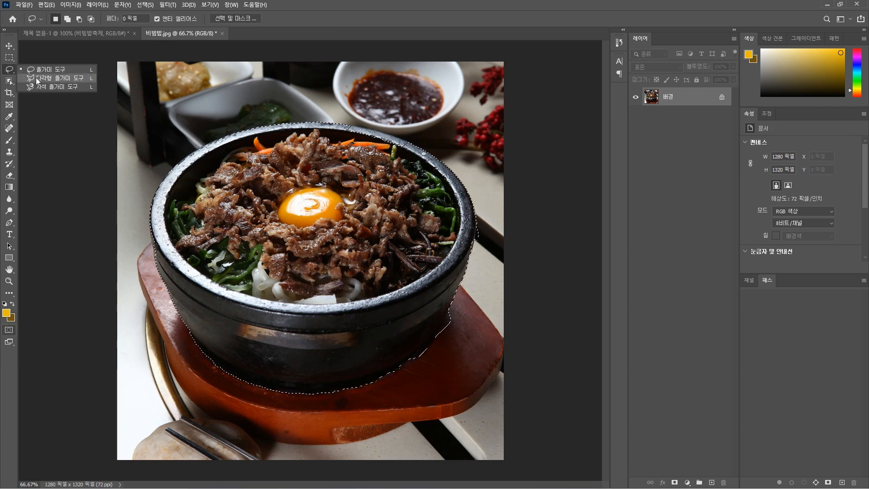
{"action": "left_click", "coordinate": [37, 79]}
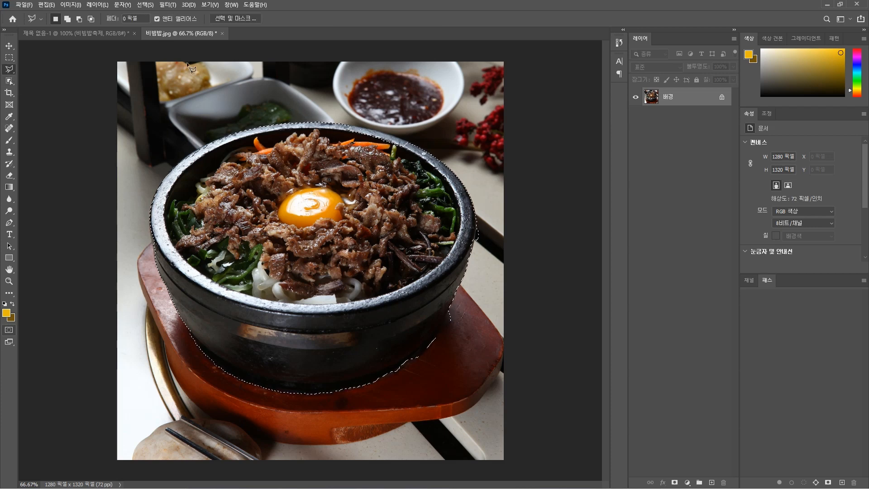
{"action": "left_click", "coordinate": [68, 20]}
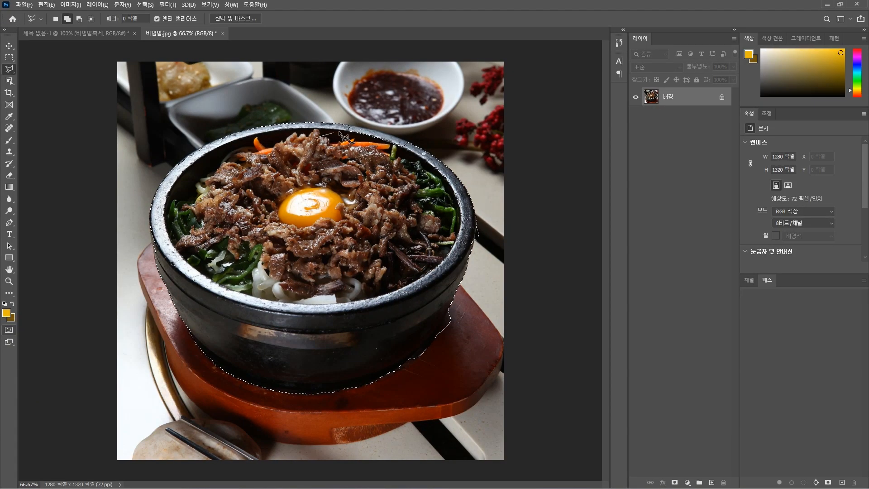
{"action": "left_click", "coordinate": [348, 127]}
{"action": "double_click", "coordinate": [413, 146]}
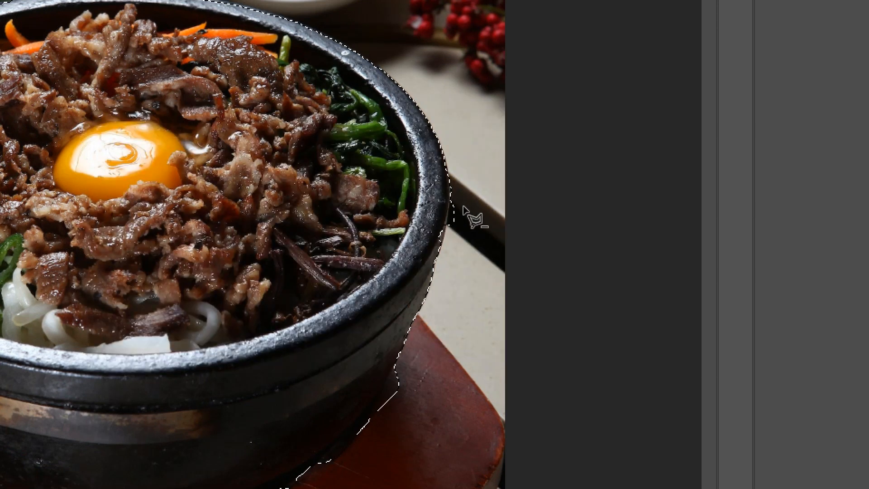
- Subtract the excess bump beside the bowl's right rim from the selection with the Polygonal Lasso tool
{"action": "left_click", "coordinate": [472, 183], "text": "alt"}
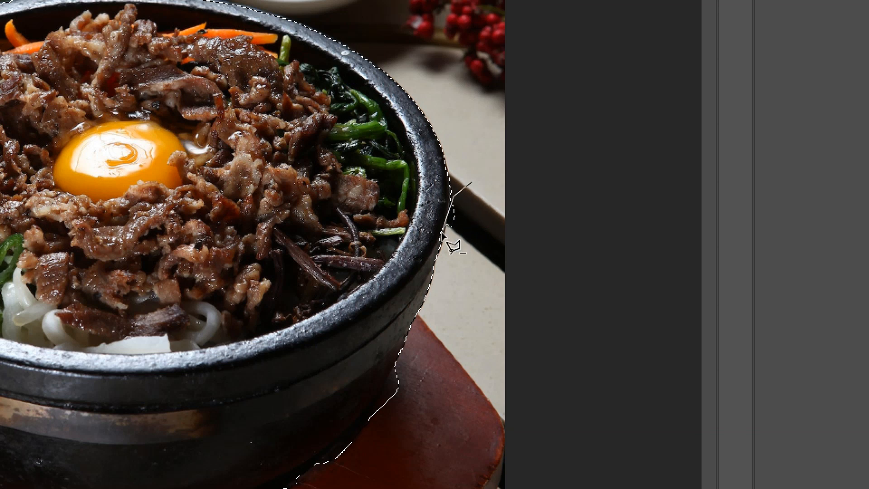
{"action": "left_click", "coordinate": [463, 292]}
{"action": "double_click", "coordinate": [505, 238]}
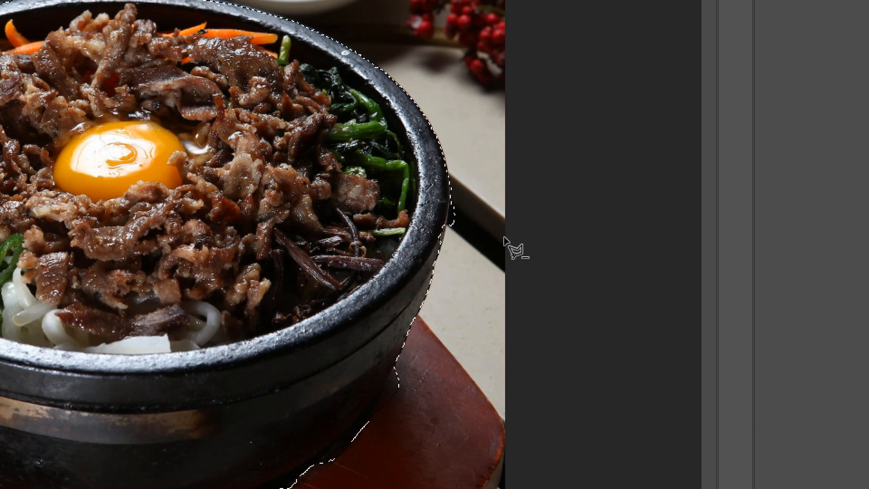
- Subtract the excess tray area along the bowl's lower-right edge from the selection and check it in Quick Mask
{"action": "scroll", "coordinate": [397, 425], "scroll_direction": "down", "scroll_amount": 5}
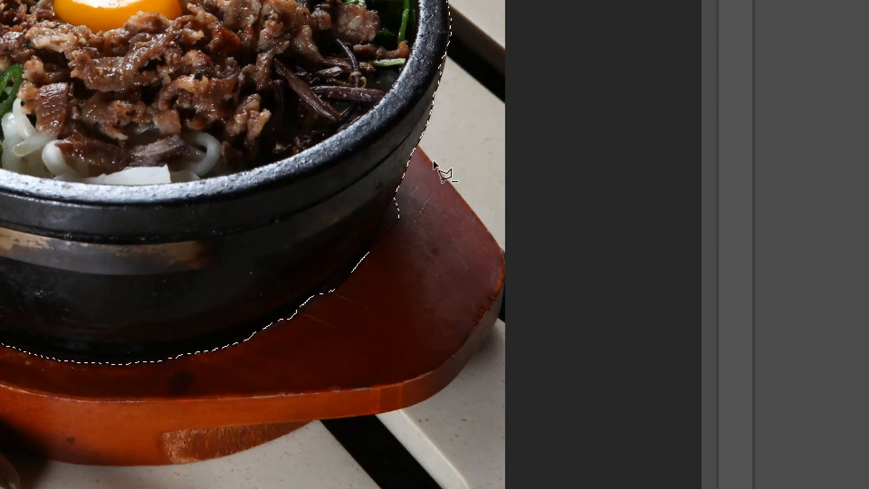
{"action": "left_click", "coordinate": [433, 162], "text": "alt"}
{"action": "left_click", "coordinate": [396, 195]}
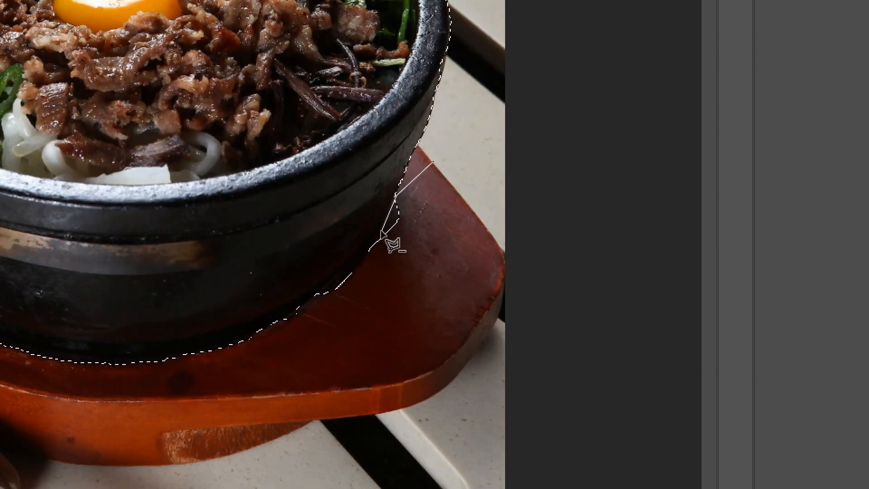
{"action": "left_click", "coordinate": [341, 274]}
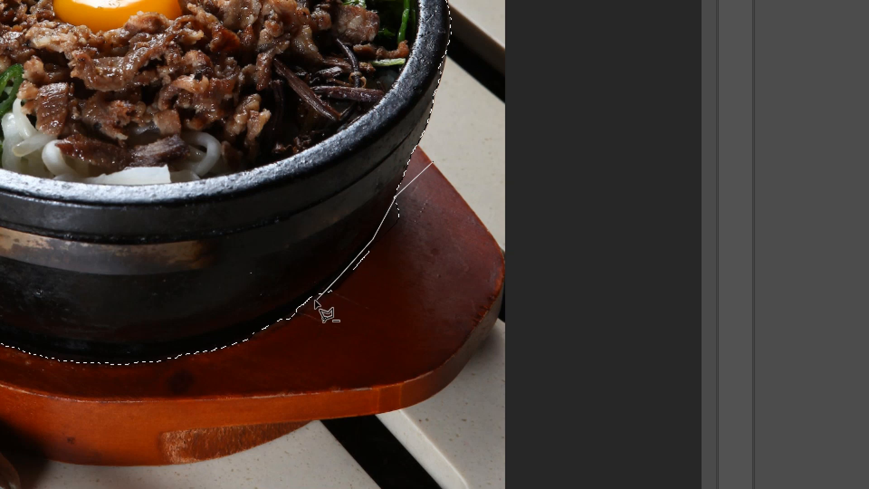
{"action": "left_click", "coordinate": [294, 314]}
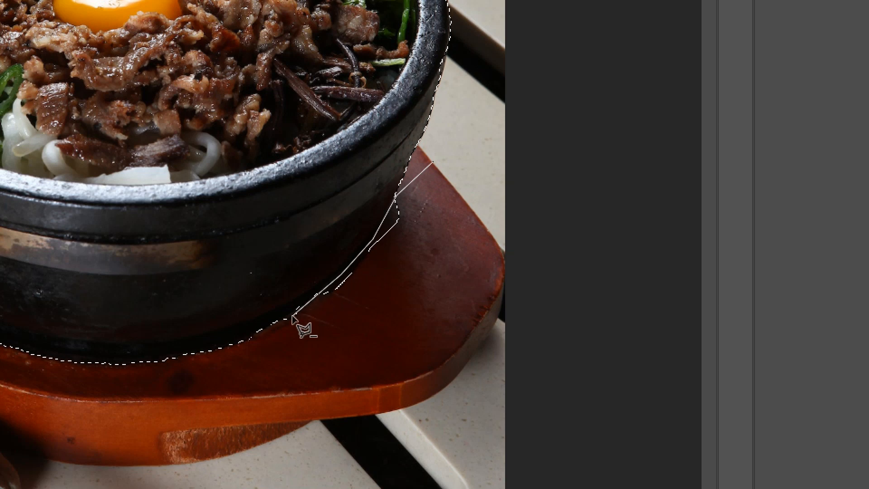
{"action": "left_click", "coordinate": [274, 340]}
{"action": "left_click", "coordinate": [289, 357]}
{"action": "double_click", "coordinate": [471, 293]}
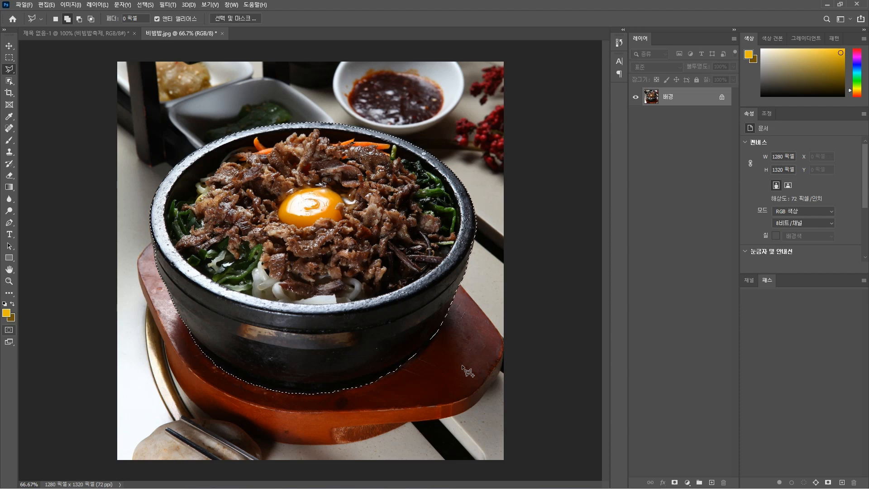
{"action": "key", "text": "q"}
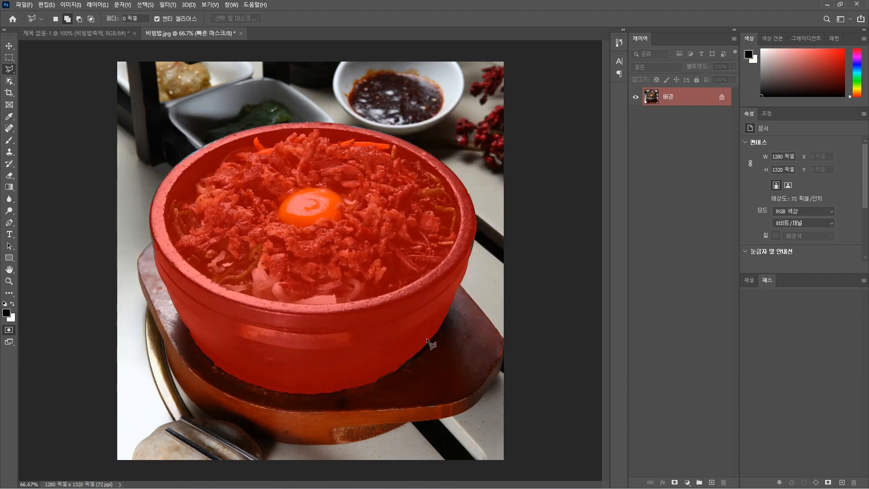
{"action": "key", "text": "q"}
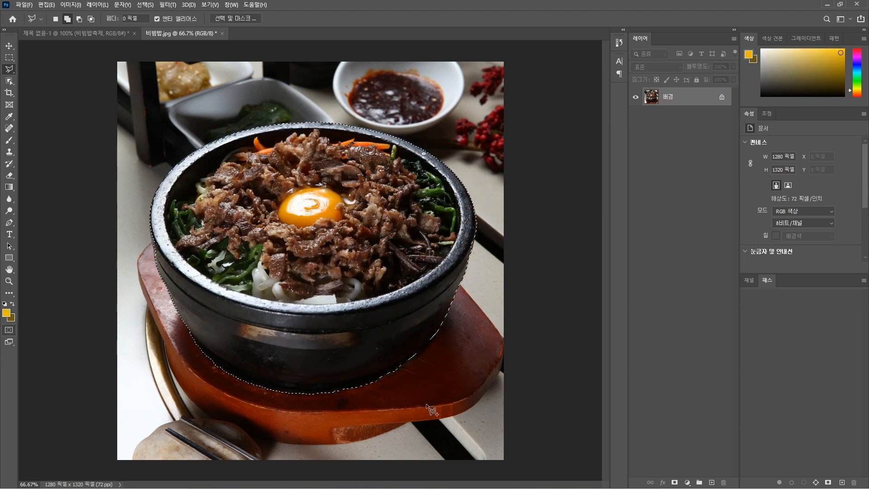
- Copy the selected bowl and paste it into the 제목 없음-1 poster document
{"action": "key", "text": "ctrl+c"}
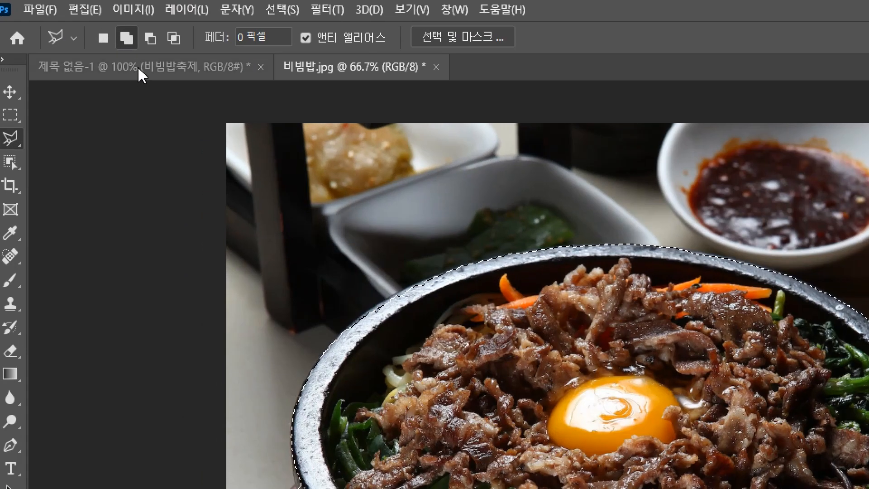
{"action": "left_click", "coordinate": [73, 33]}
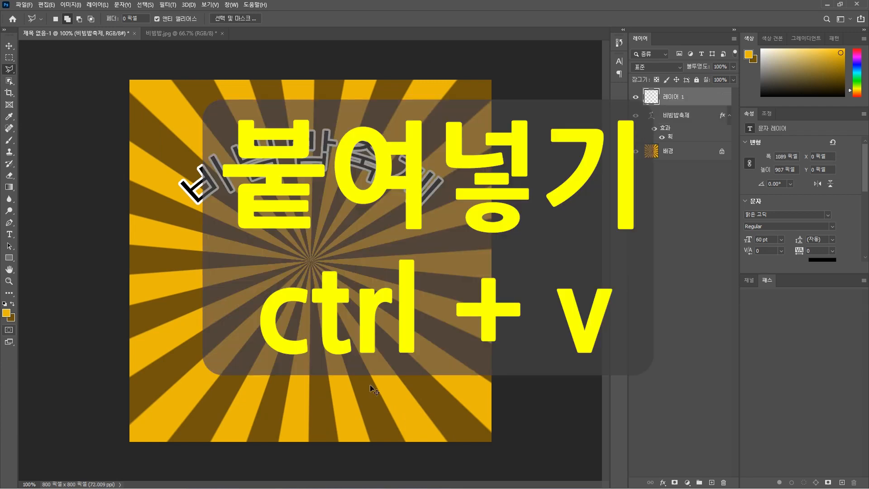
{"action": "key", "text": "ctrl+v"}
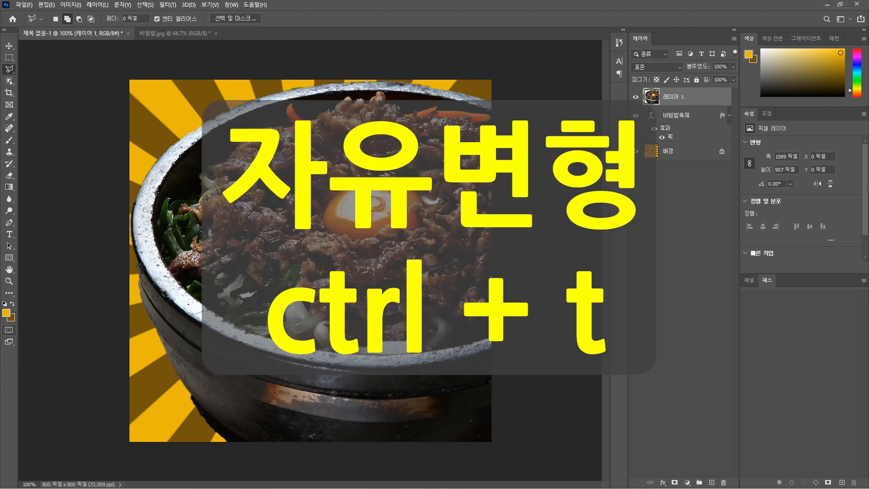
- Scale the pasted bowl proportionally to about 39% and place it below the arched text at about X 401, Y 428 px
{"action": "key", "text": "ctrl+t"}
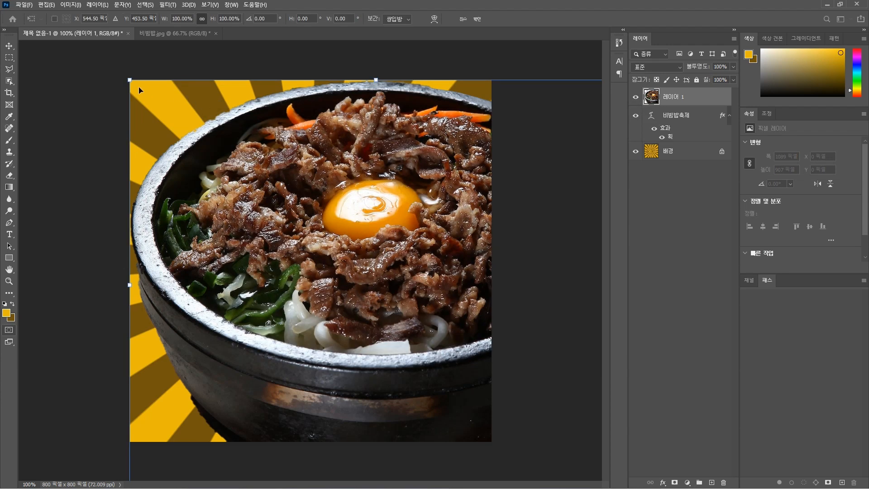
{"action": "left_click_drag", "start_coordinate": [129, 81], "coordinate": [430, 330]}
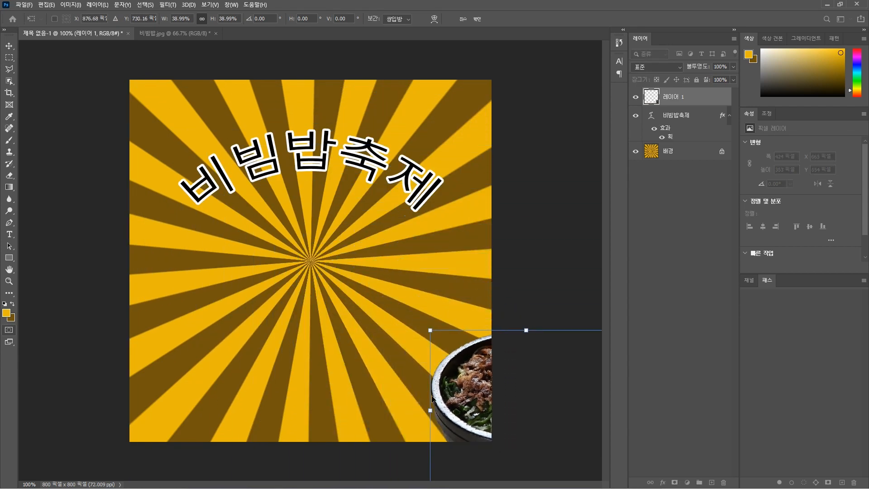
{"action": "left_click_drag", "start_coordinate": [462, 412], "coordinate": [248, 277]}
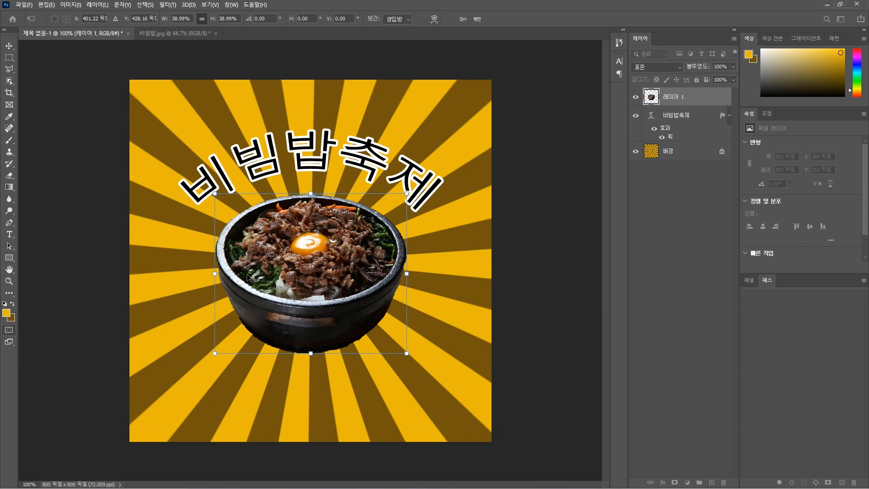
{"action": "key", "text": "Return"}
{"action": "key", "text": "l"}
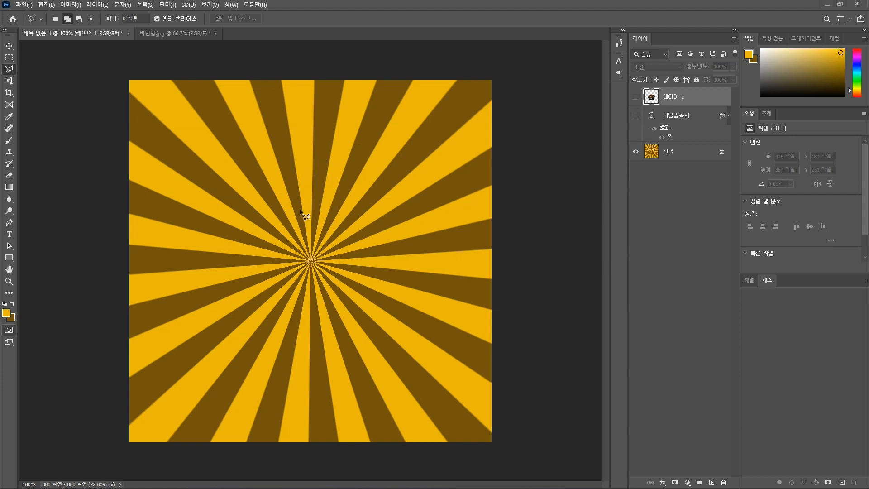
- Review the 하프톤 패턴 filter in the Filter Gallery on the 배경 layer and close it without applying
{"action": "left_click", "coordinate": [166, 6]}
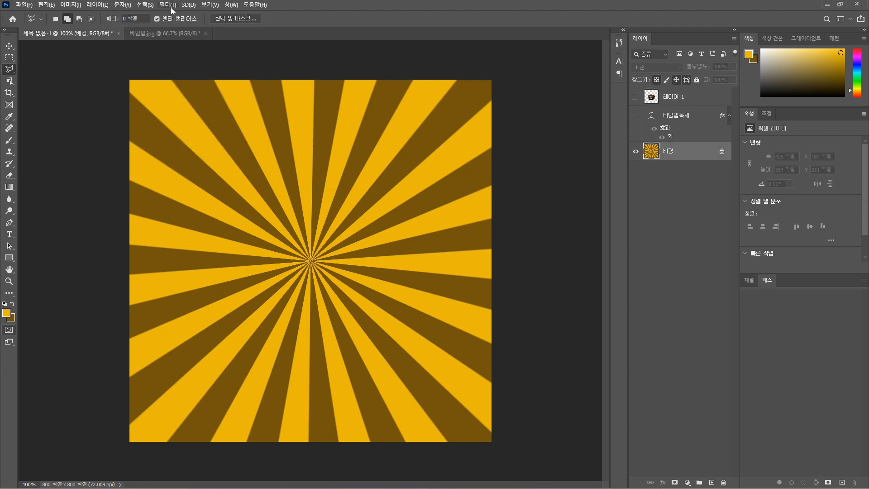
{"action": "left_click", "coordinate": [171, 6]}
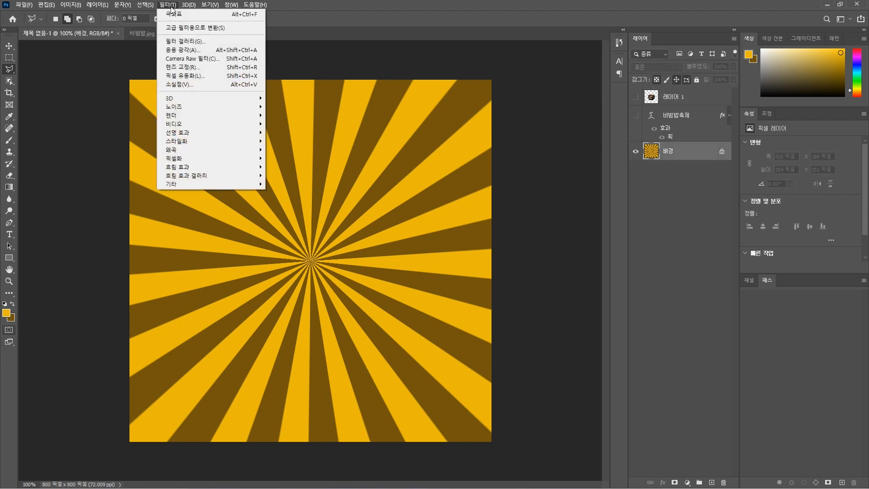
{"action": "left_click", "coordinate": [190, 42]}
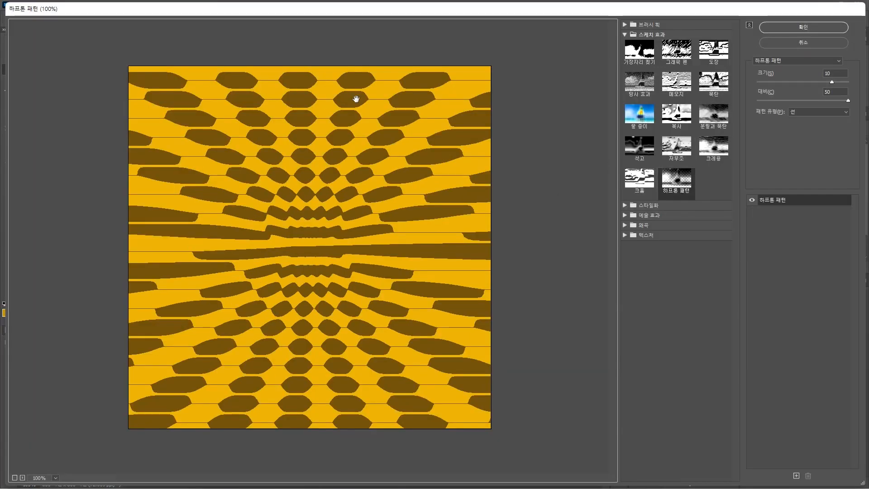
{"action": "left_click", "coordinate": [780, 42]}
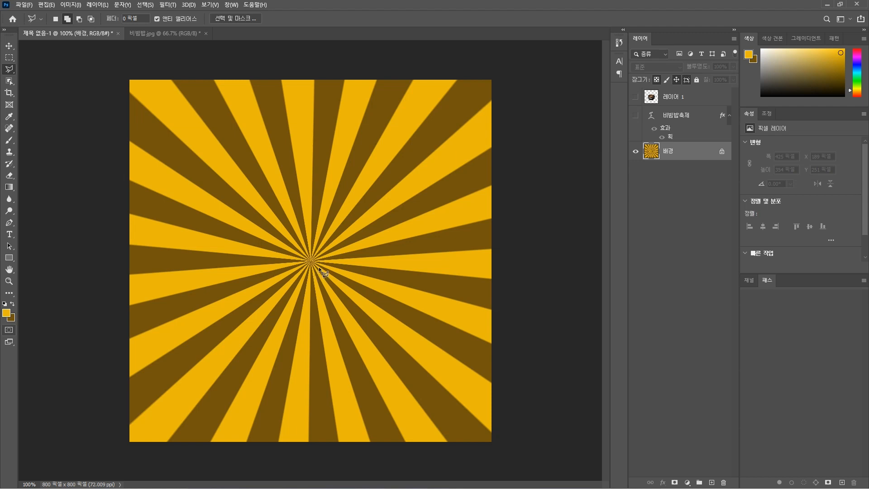
- Review the 극좌표 distortion filter's options on the 배경 layer and close it without applying
{"action": "left_click", "coordinate": [173, 5]}
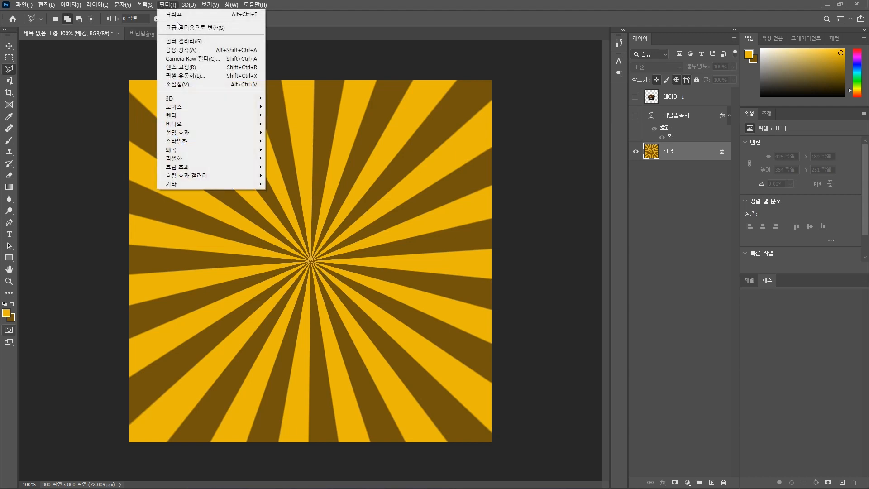
{"action": "mouse_move", "coordinate": [213, 153]}
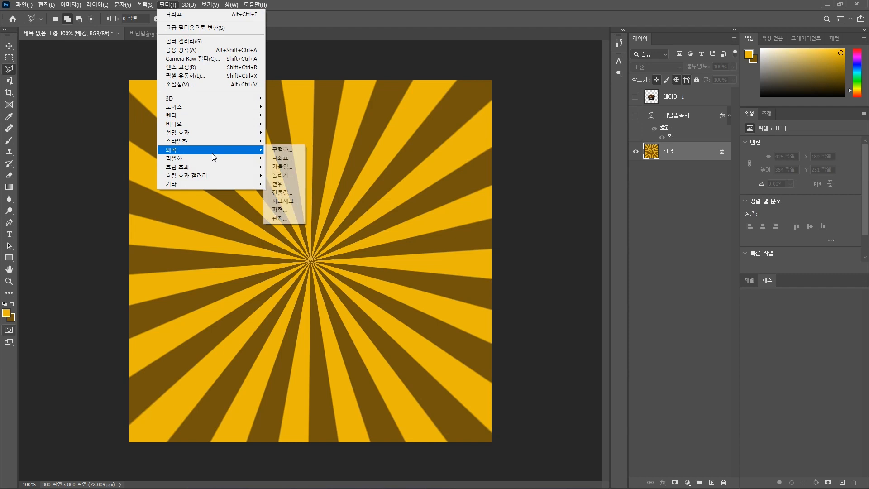
{"action": "left_click", "coordinate": [288, 160]}
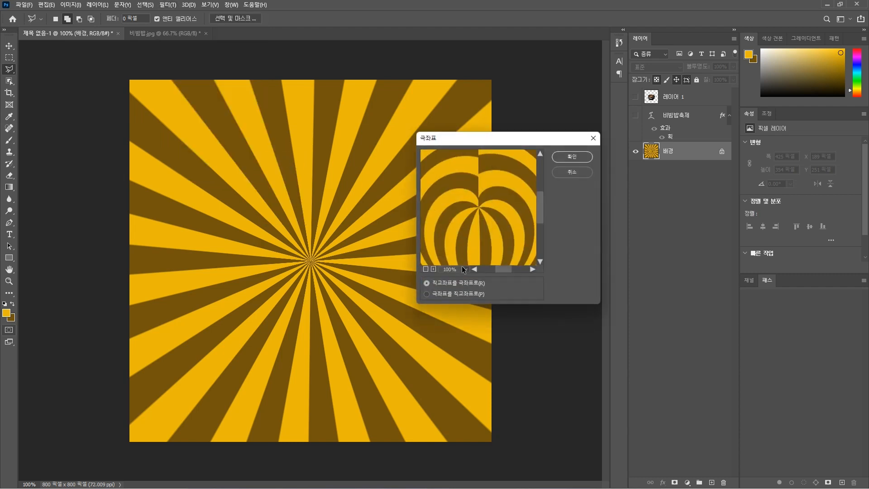
{"action": "left_click", "coordinate": [568, 172]}
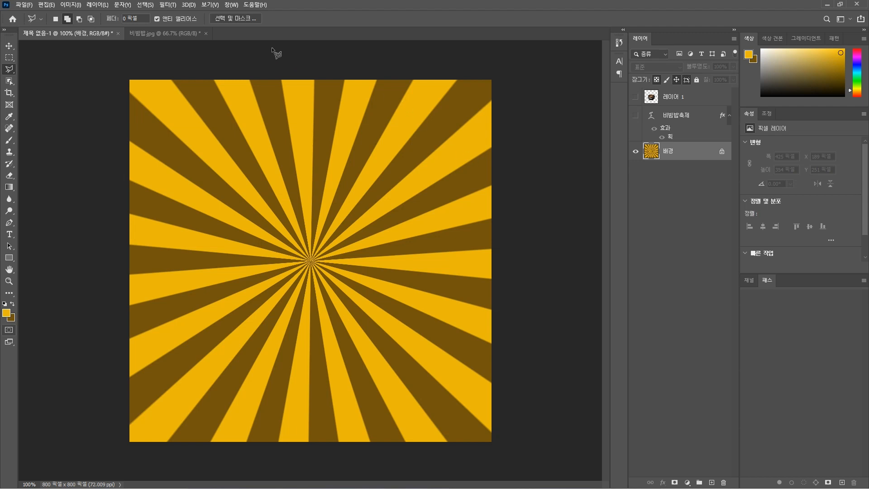
- Close 비빔밥.jpg and the poster document without saving, and open 건물.jpg from the 소스 folder
{"action": "left_click", "coordinate": [206, 34]}
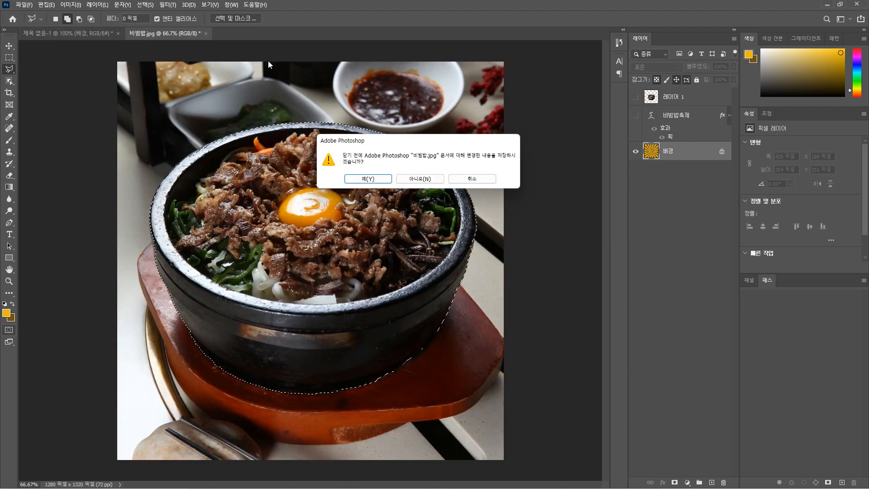
{"action": "left_click", "coordinate": [409, 178]}
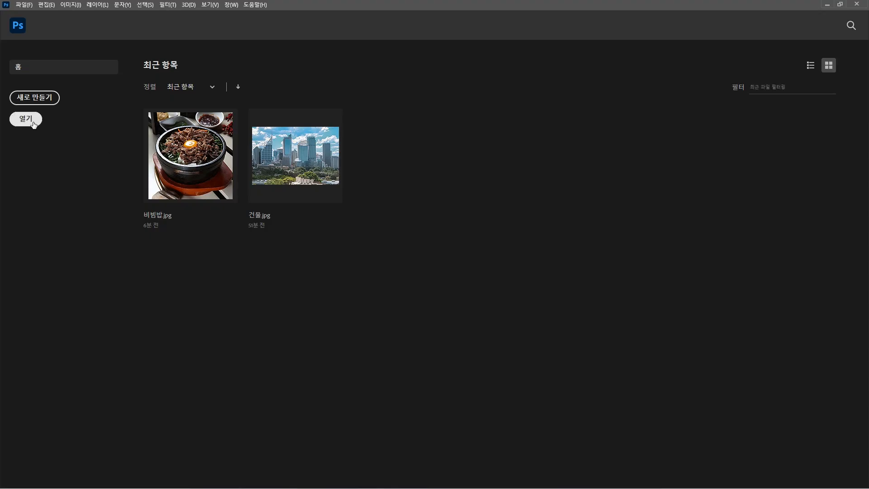
{"action": "left_click", "coordinate": [26, 120]}
{"action": "left_click", "coordinate": [246, 167]}
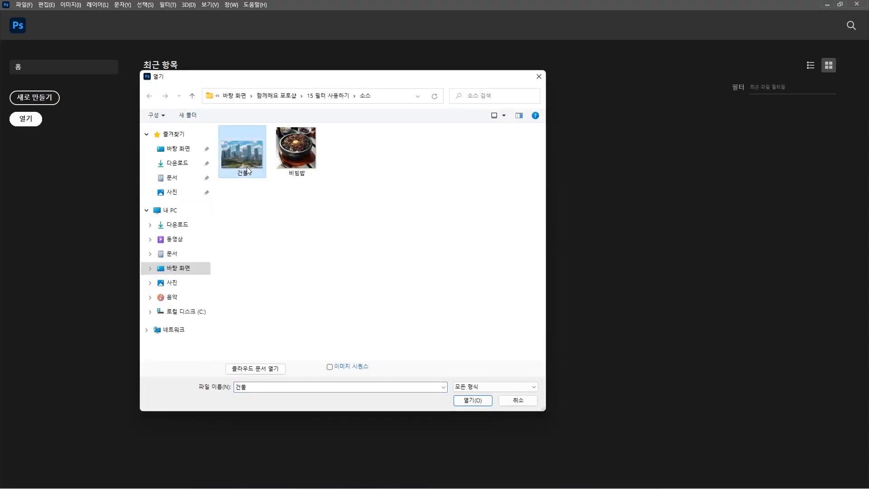
{"action": "left_click", "coordinate": [475, 400]}
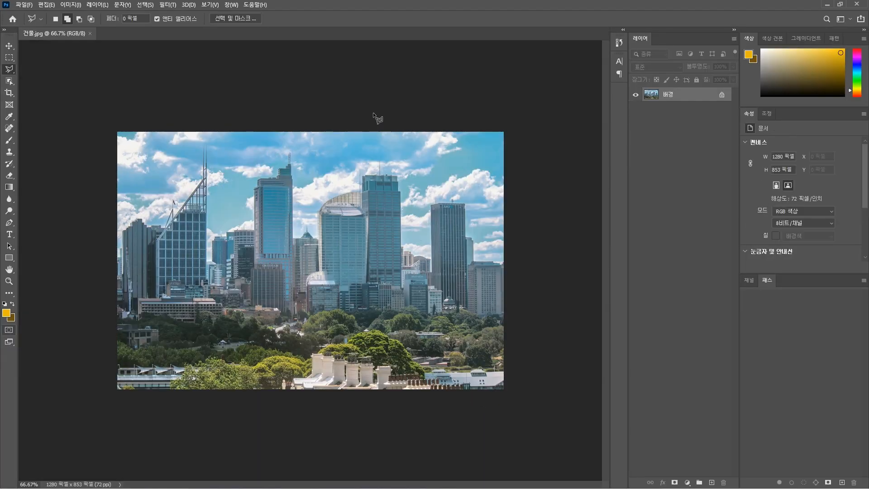
- Check the dimensions of 건물.jpg in pixels (픽셀) in Image Size and close it without changing the size
{"action": "left_click", "coordinate": [75, 5]}
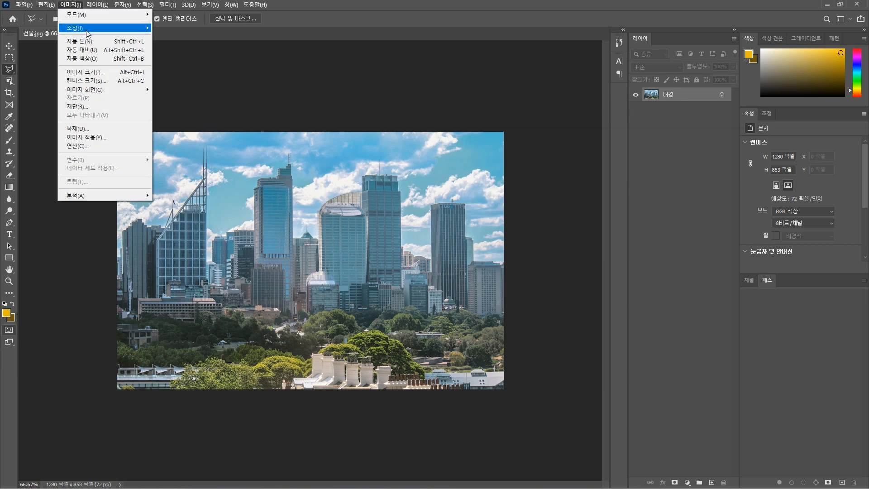
{"action": "left_click", "coordinate": [99, 72]}
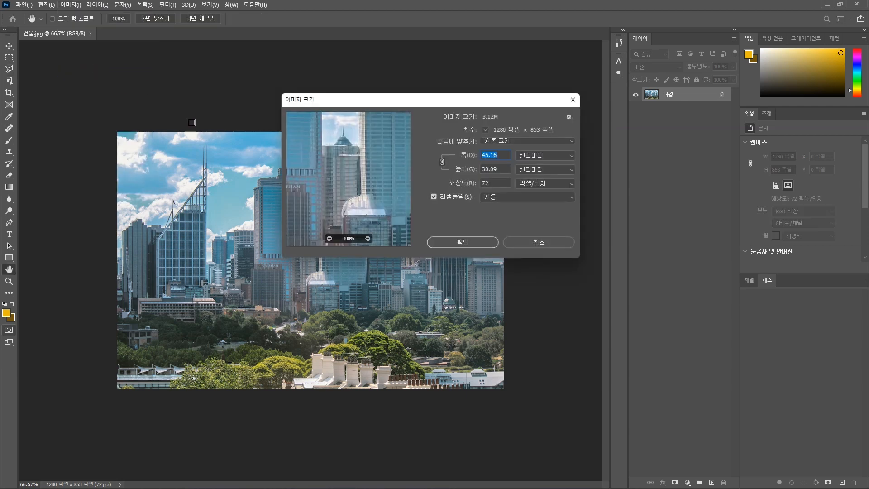
{"action": "left_click", "coordinate": [526, 159]}
{"action": "left_click", "coordinate": [525, 165]}
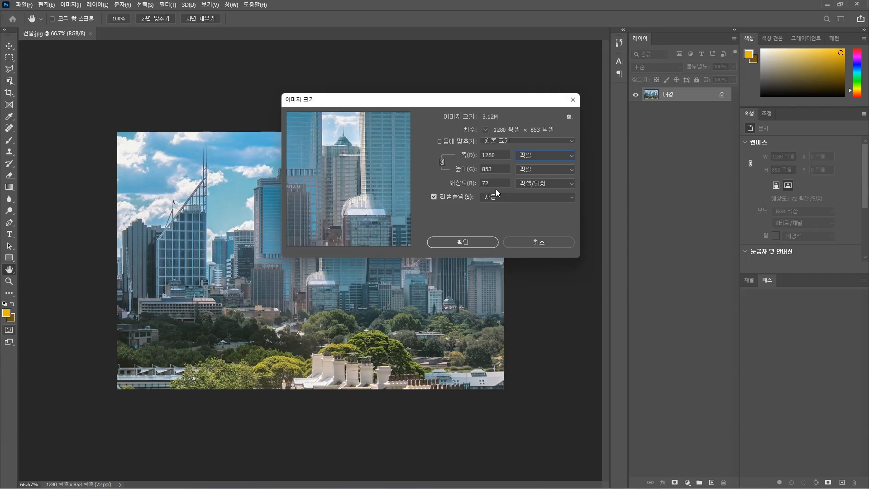
{"action": "left_click", "coordinate": [523, 244]}
- Create a new document 1280 pixels wide and 1500 pixels high at 72 pixels per inch
{"action": "left_click", "coordinate": [19, 7]}
{"action": "left_click", "coordinate": [23, 14]}
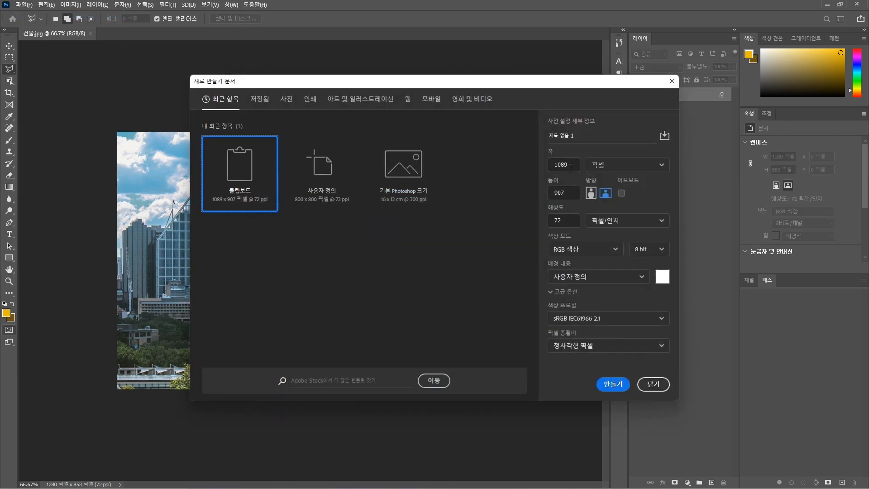
{"action": "type", "text": "1280"}
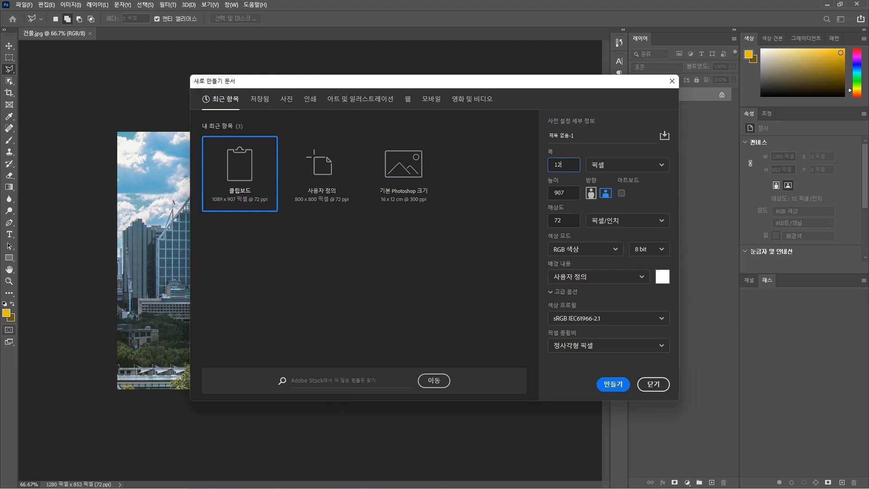
{"action": "left_click", "coordinate": [575, 194]}
{"action": "type", "text": "1500"}
{"action": "left_click", "coordinate": [620, 386]}
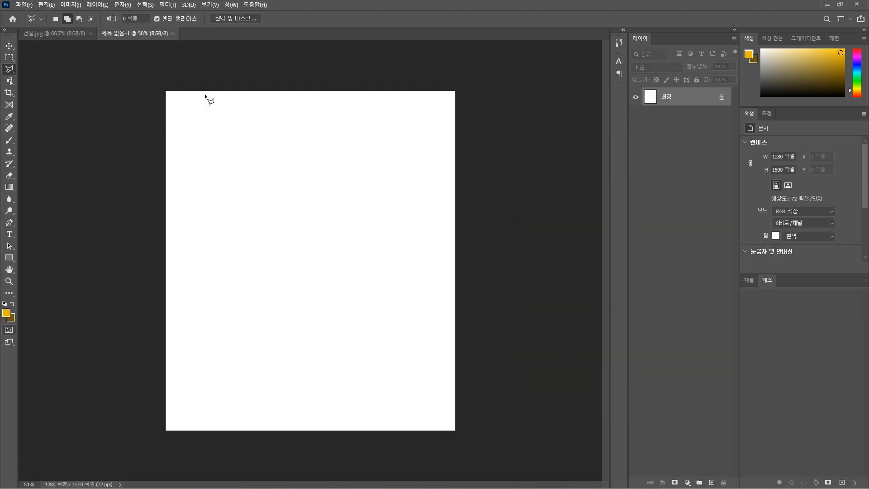
- Copy a full-width rectangular selection of the skyline, about 663 pixels high from the top of 건물.jpg, and paste it into 제목 없음-1
{"action": "left_click", "coordinate": [62, 36]}
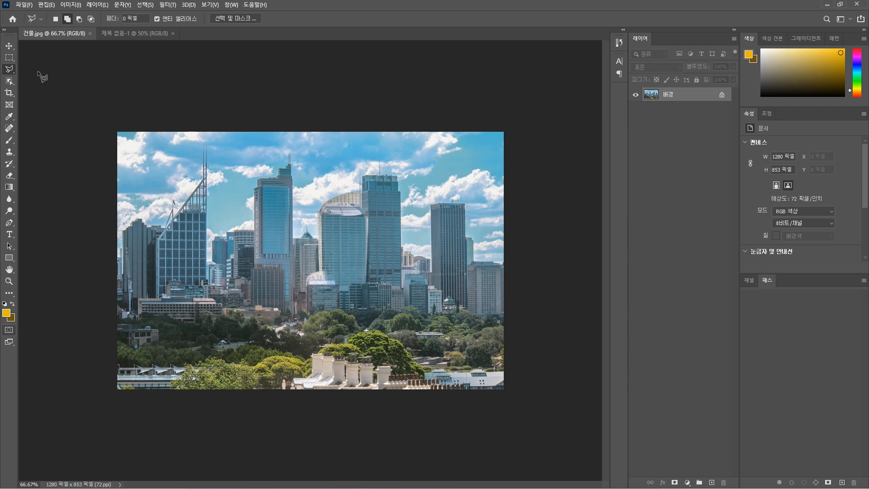
{"action": "left_click", "coordinate": [9, 58]}
{"action": "left_click_drag", "start_coordinate": [87, 101], "coordinate": [545, 333]}
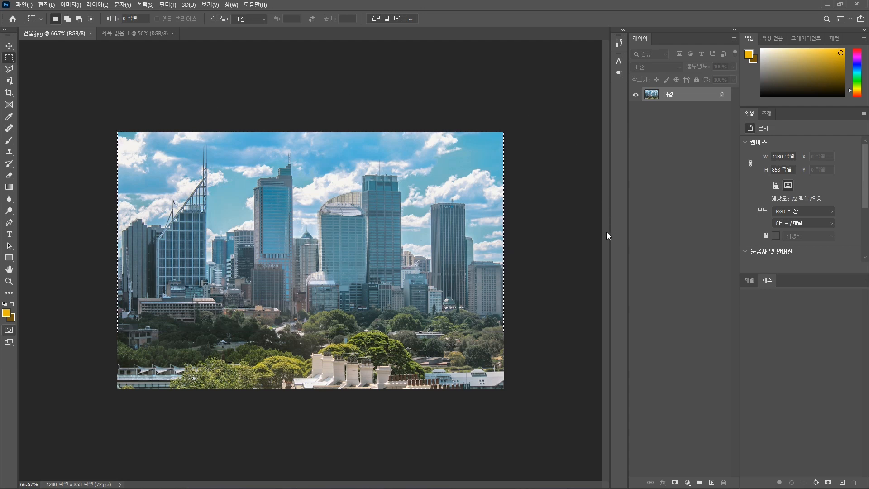
{"action": "key", "text": "ctrl+c"}
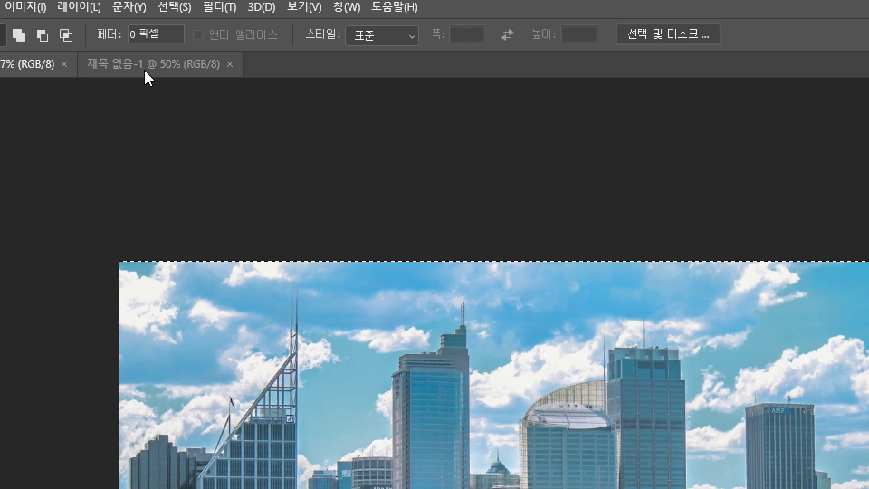
{"action": "left_click", "coordinate": [145, 70]}
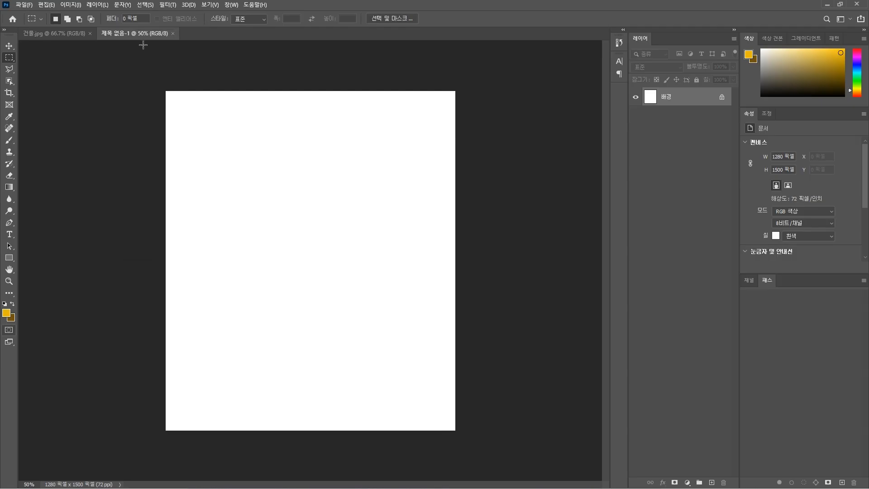
{"action": "key", "text": "ctrl+v"}
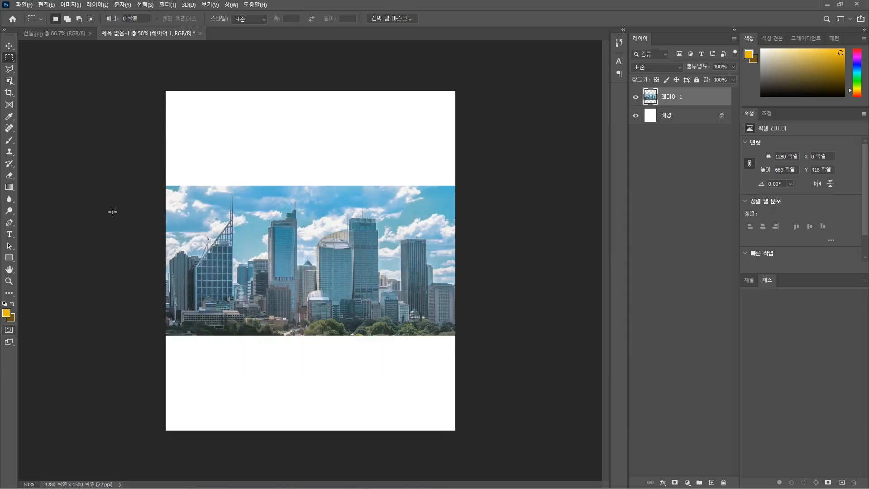
- Move the pasted skyline to the canvas's top edge at X 0, Y 0 and duplicate its layer as 레이어 1 복사
{"action": "left_click", "coordinate": [12, 48]}
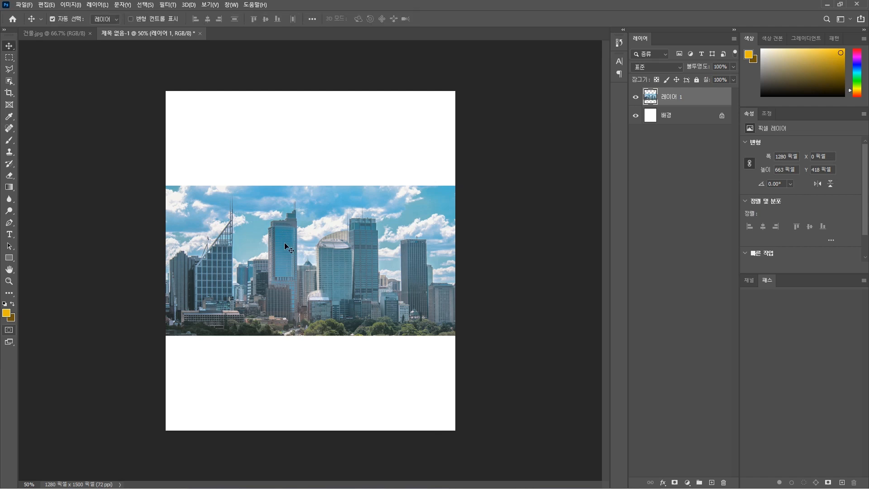
{"action": "left_click_drag", "start_coordinate": [284, 242], "coordinate": [306, 151]}
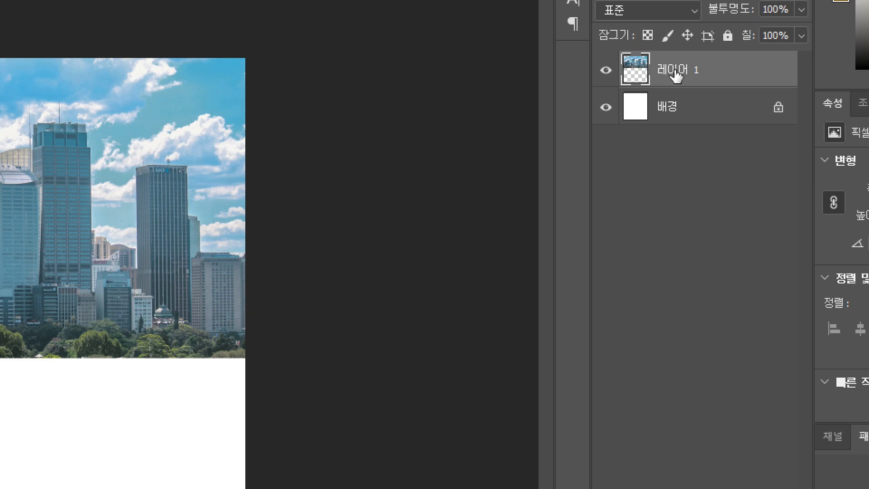
{"action": "right_click", "coordinate": [676, 77]}
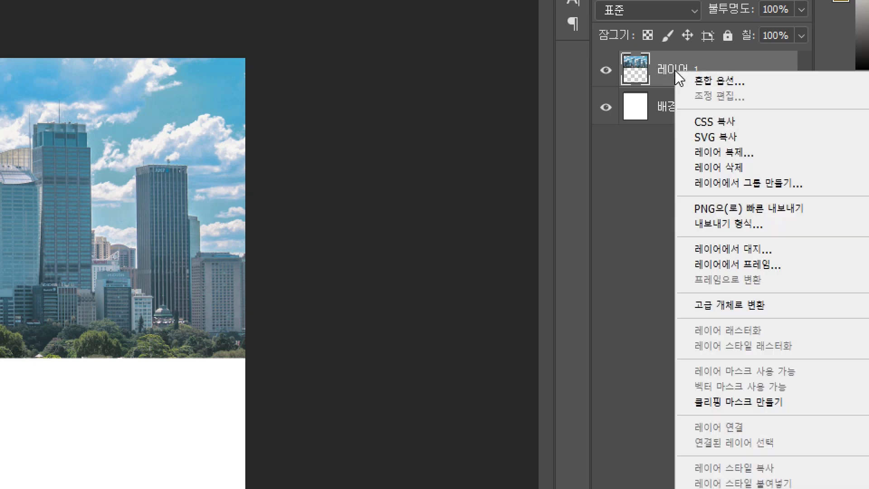
{"action": "left_click", "coordinate": [734, 154]}
{"action": "left_click", "coordinate": [356, 157]}
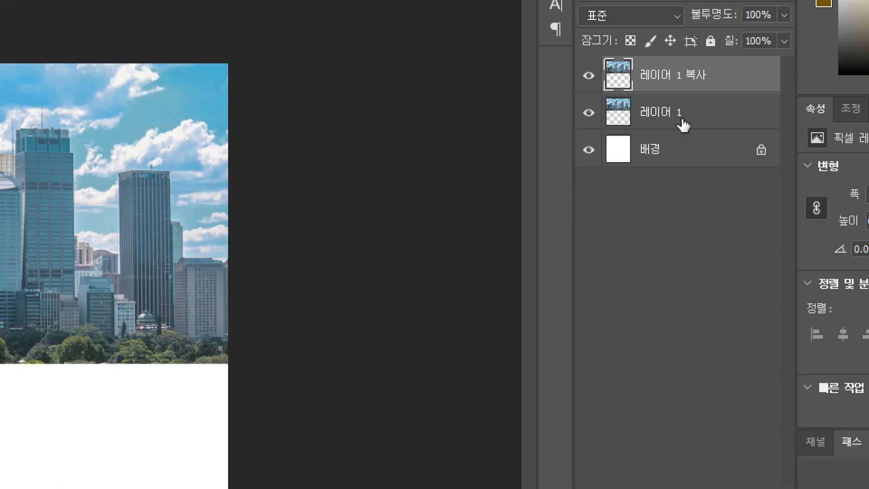
- Free-transform 레이어 1, placing it directly below the upper skyline at Y 663 px and flipping it vertically
{"action": "left_click", "coordinate": [661, 114]}
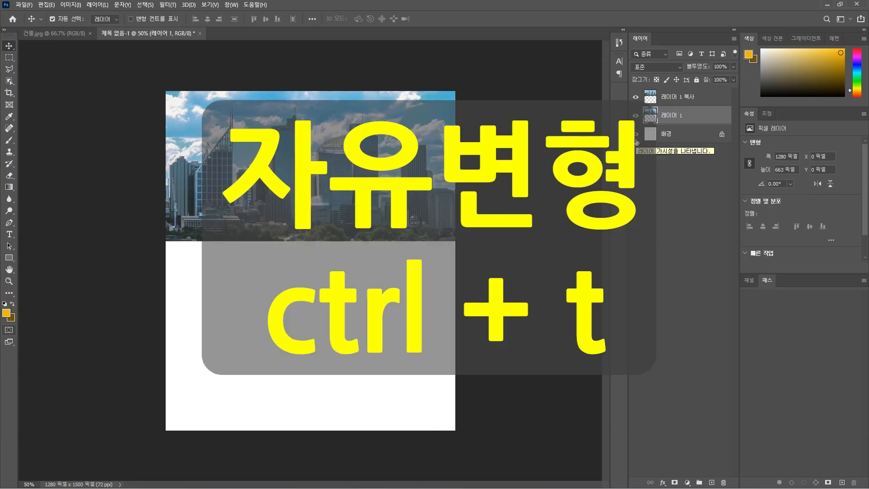
{"action": "key", "text": "ctrl+t"}
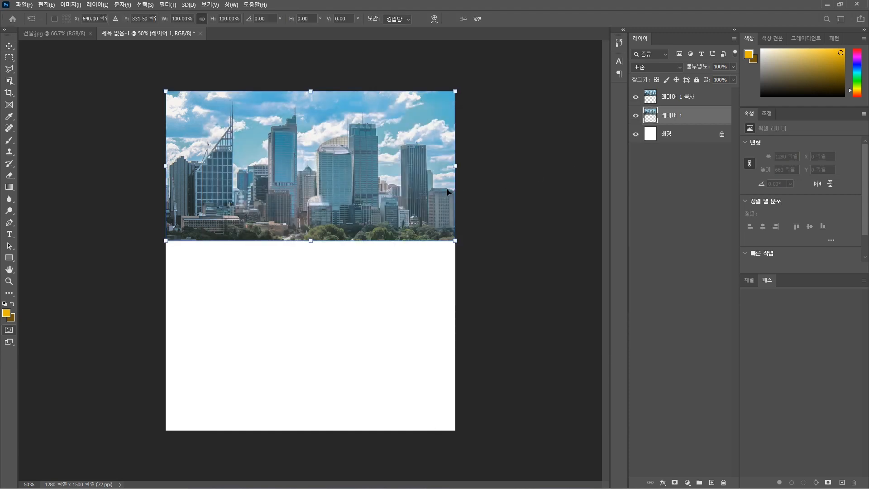
{"action": "left_click_drag", "start_coordinate": [360, 165], "coordinate": [383, 318]}
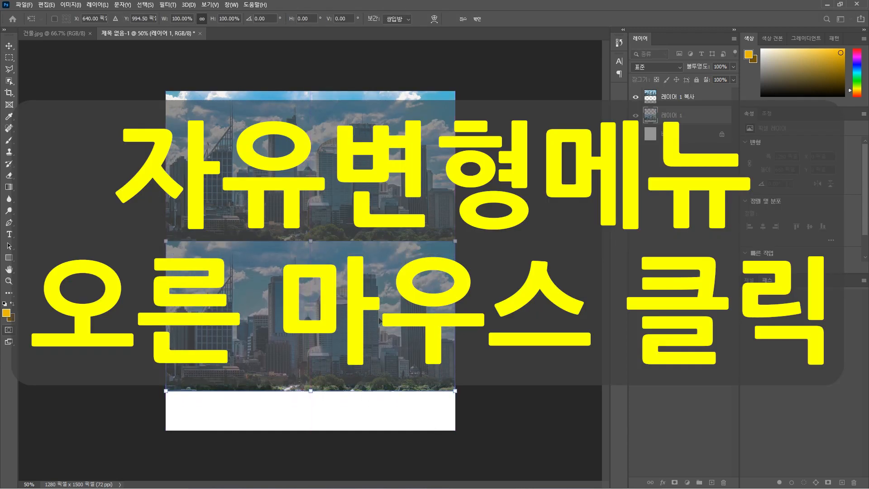
{"action": "right_click", "coordinate": [410, 328]}
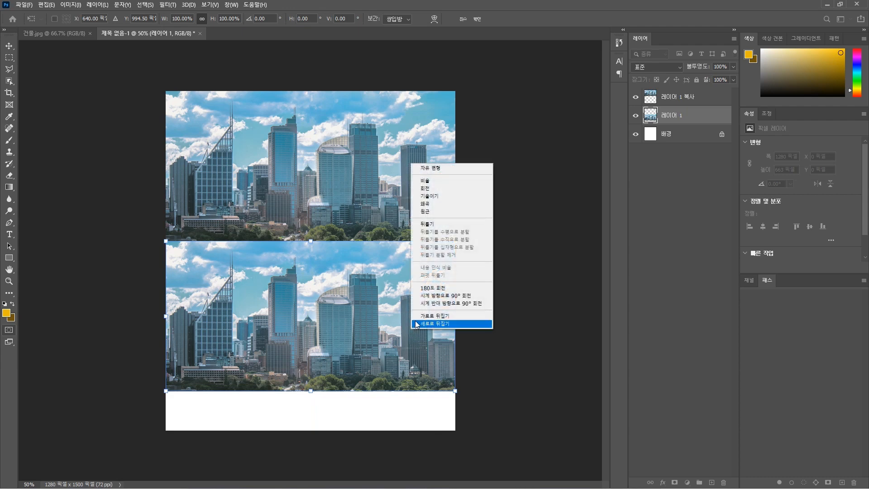
{"action": "left_click", "coordinate": [433, 323]}
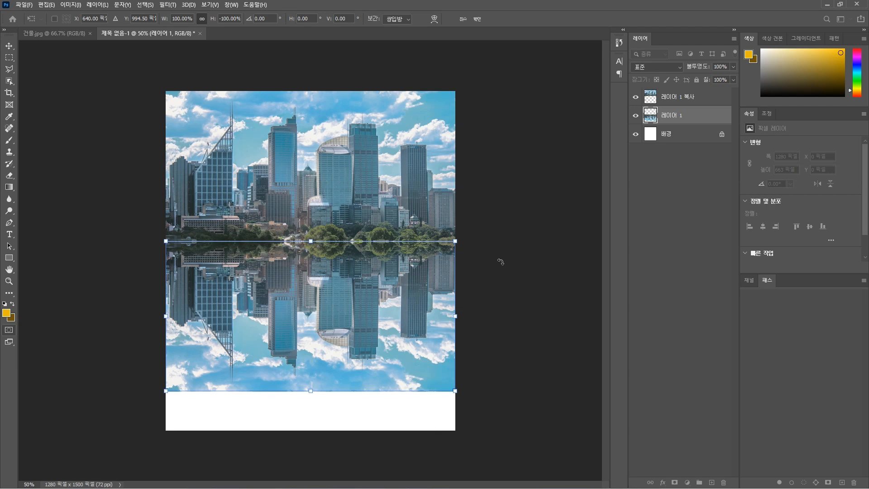
{"action": "key", "text": "Return"}
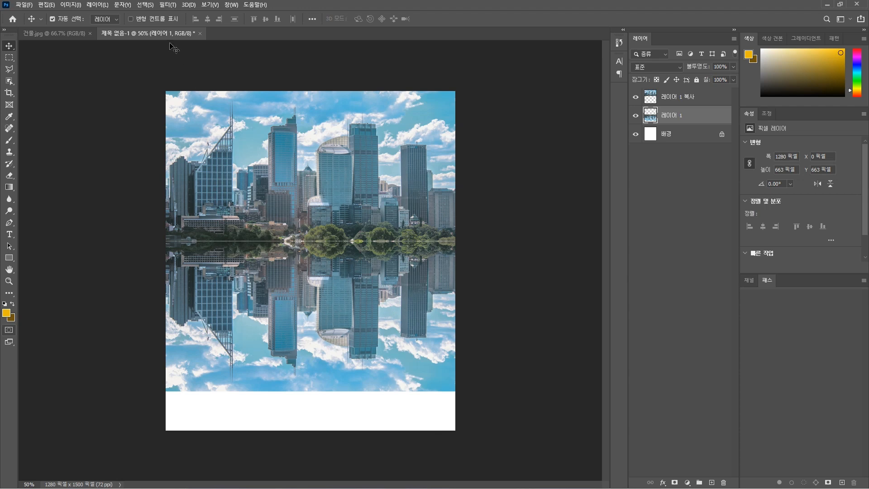
- Apply a Motion Blur (동작 흐림 효과) to the flipped skyline on 레이어 1 at 90° with a distance of 50 pixels
{"action": "left_click", "coordinate": [167, 6]}
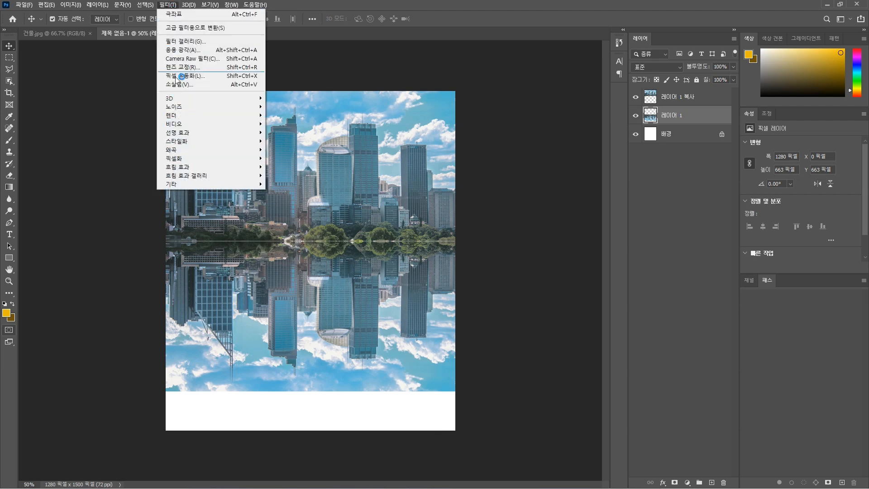
{"action": "mouse_move", "coordinate": [193, 167]}
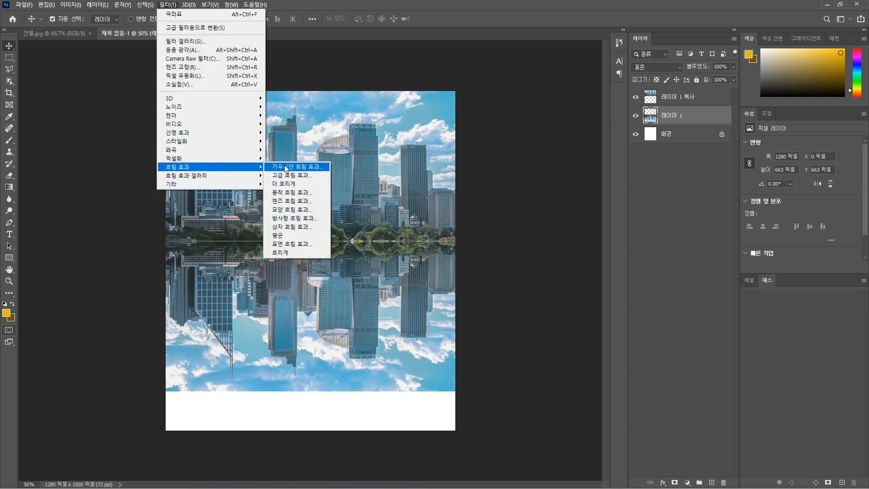
{"action": "left_click", "coordinate": [293, 194]}
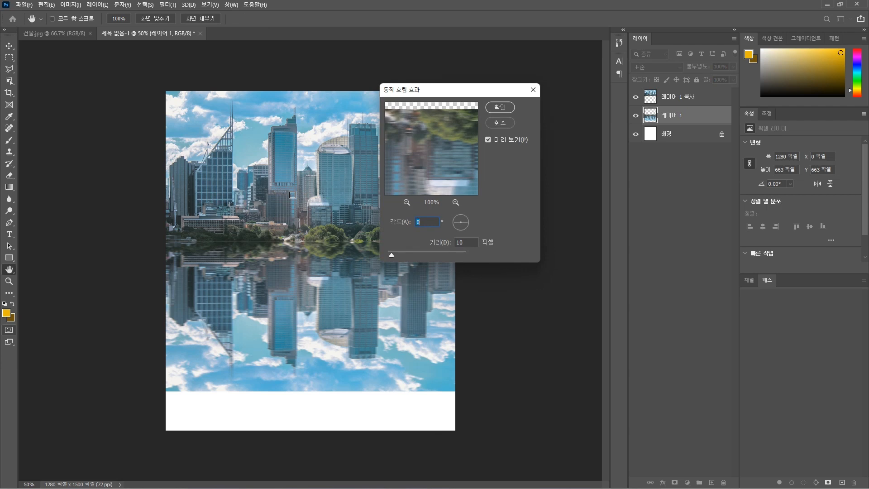
{"action": "left_click_drag", "start_coordinate": [463, 221], "coordinate": [461, 214]}
{"action": "type", "text": "90"}
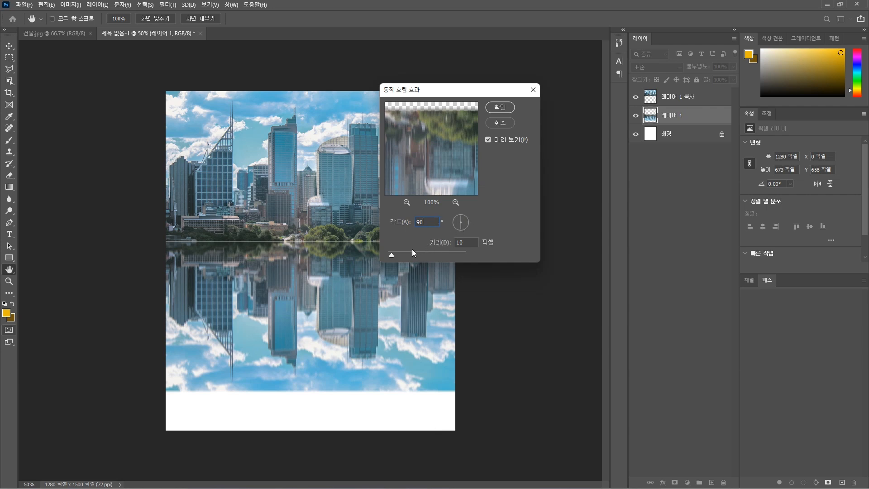
{"action": "left_click_drag", "start_coordinate": [391, 255], "coordinate": [409, 255]}
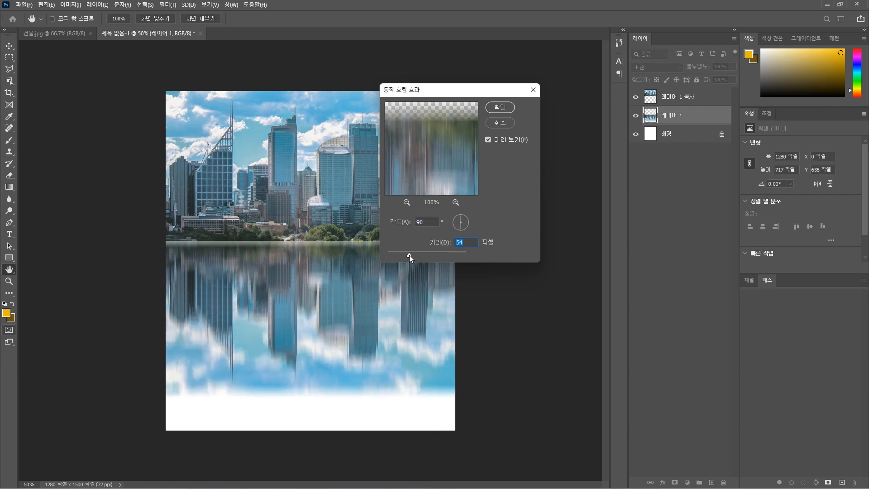
{"action": "left_click_drag", "start_coordinate": [441, 97], "coordinate": [474, 155]}
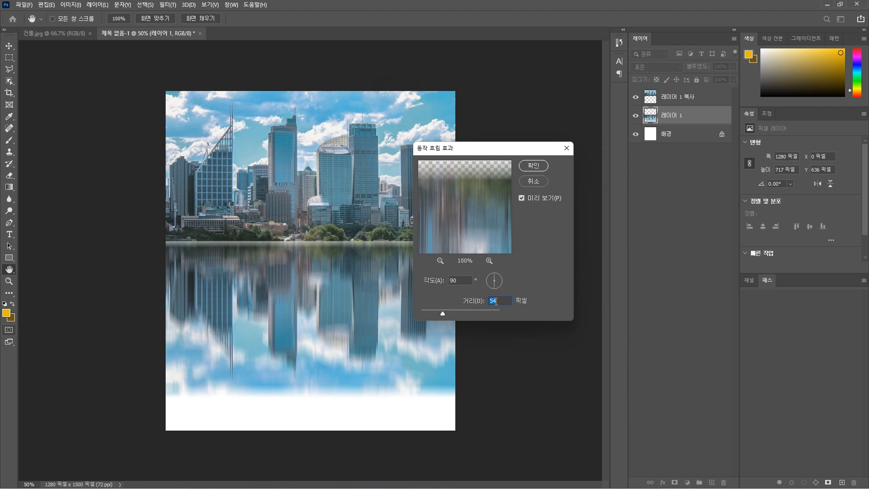
{"action": "type", "text": "50"}
{"action": "left_click", "coordinate": [538, 165]}
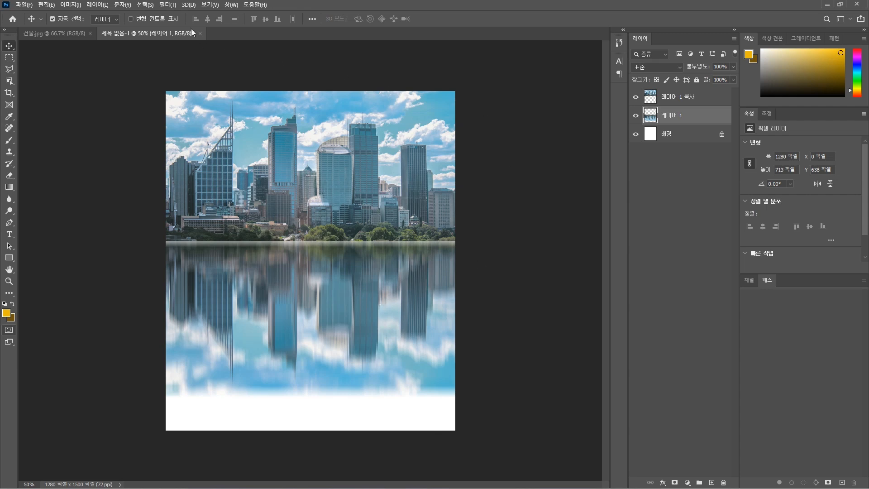
- Apply the Ripple (잔물결) distortion to 레이어 1 with size 대 (Large) and an amount of 45%
{"action": "left_click", "coordinate": [172, 7]}
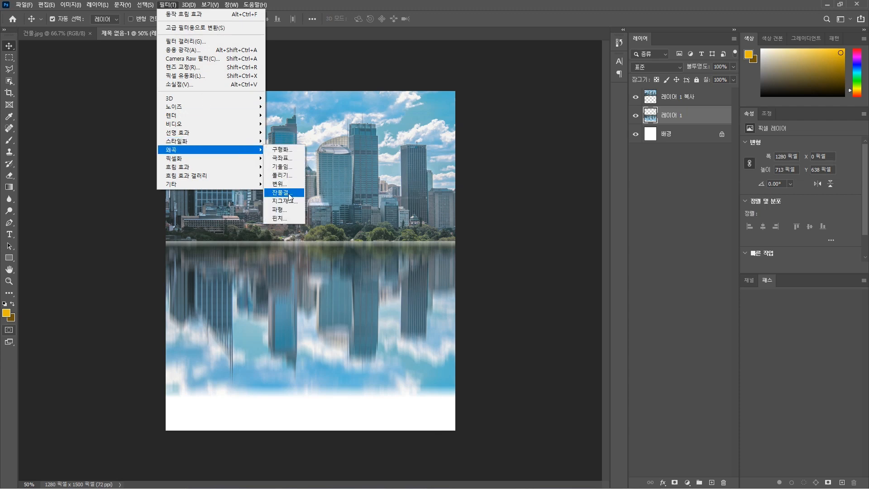
{"action": "left_click", "coordinate": [290, 195]}
{"action": "left_click_drag", "start_coordinate": [512, 93], "coordinate": [541, 104]}
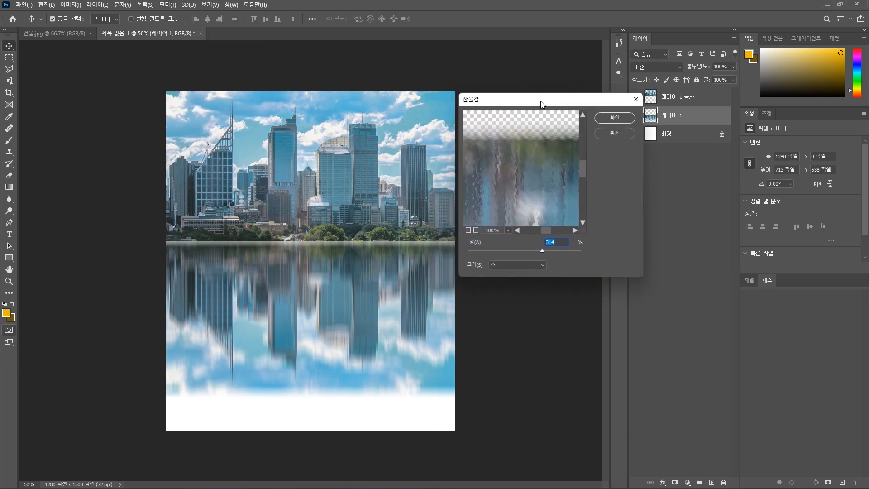
{"action": "left_click", "coordinate": [522, 267]}
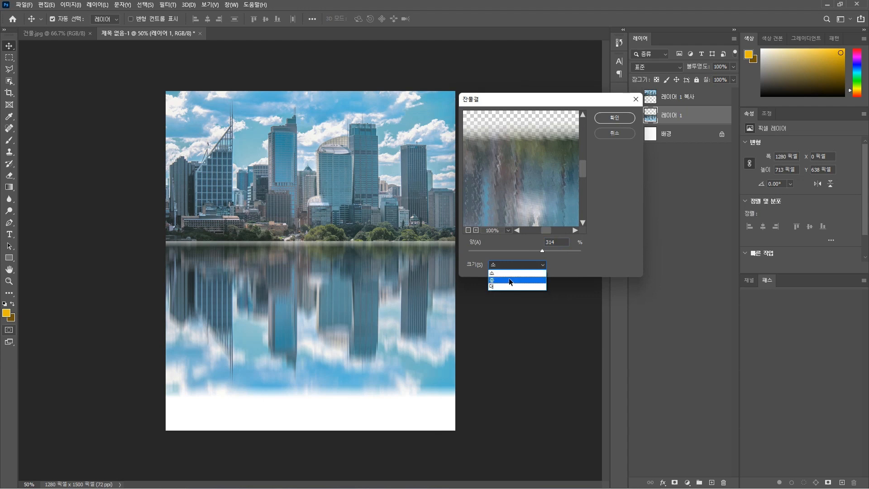
{"action": "left_click", "coordinate": [505, 287]}
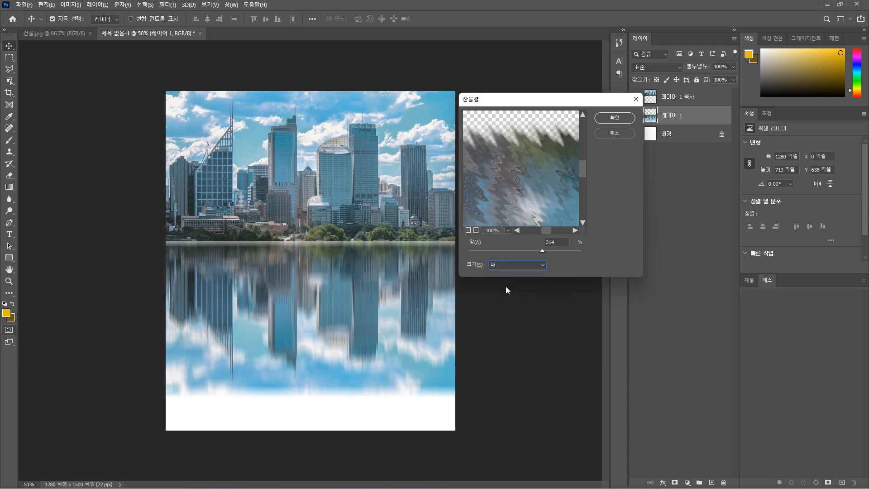
{"action": "left_click_drag", "start_coordinate": [542, 251], "coordinate": [526, 253]}
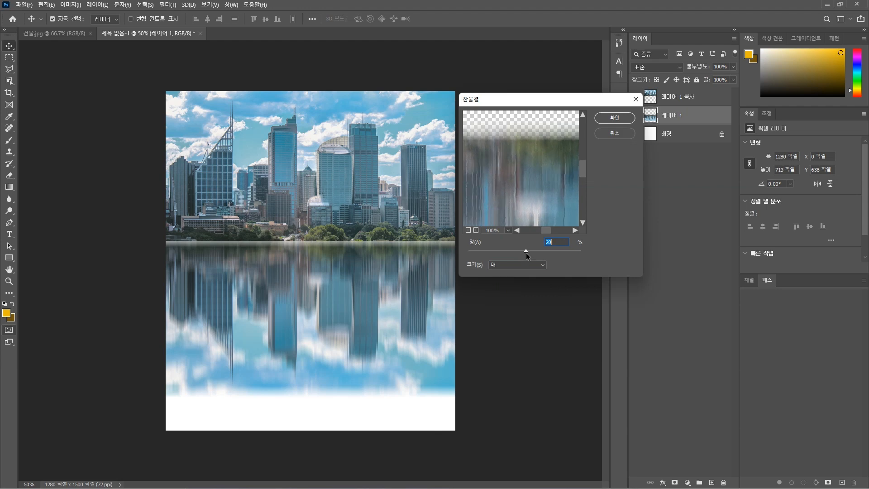
{"action": "key", "text": "alt"}
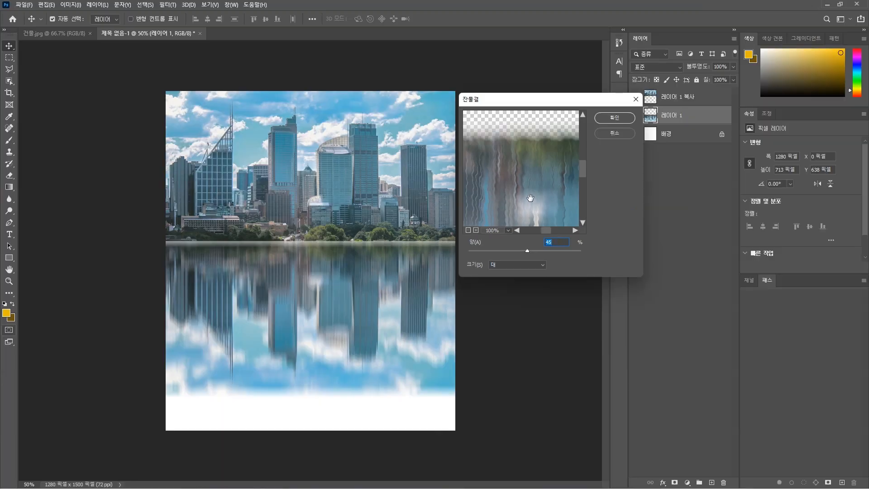
{"action": "left_click_drag", "start_coordinate": [530, 198], "coordinate": [534, 178]}
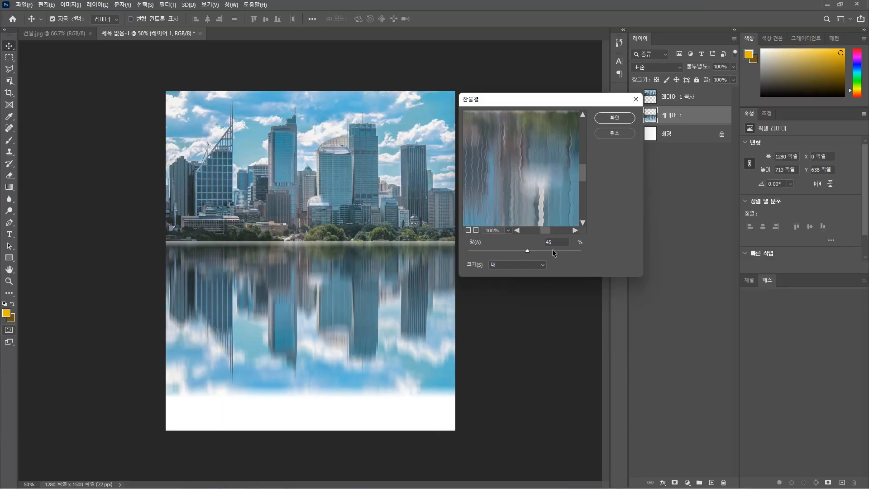
{"action": "left_click", "coordinate": [614, 118]}
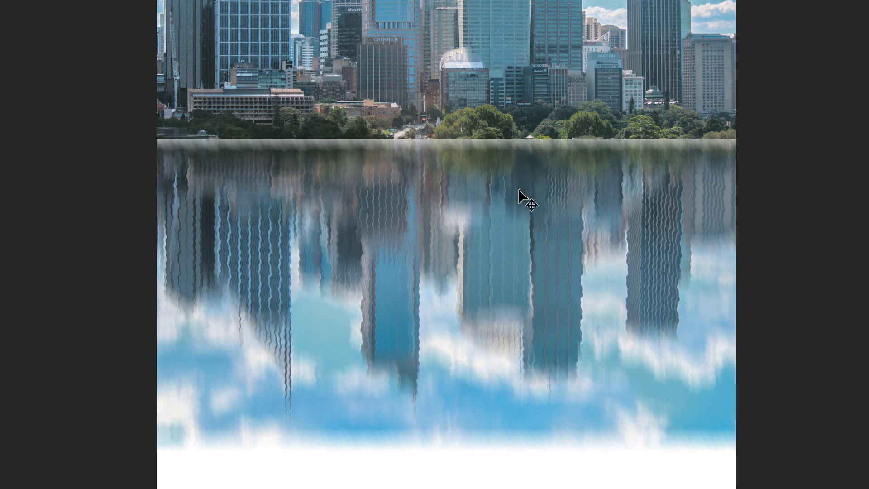
- Free-transform the reflection on 레이어 1, moving it up 14 px to cover the seam and reducing its height to 73.78%
{"action": "key", "text": "ctrl+t"}
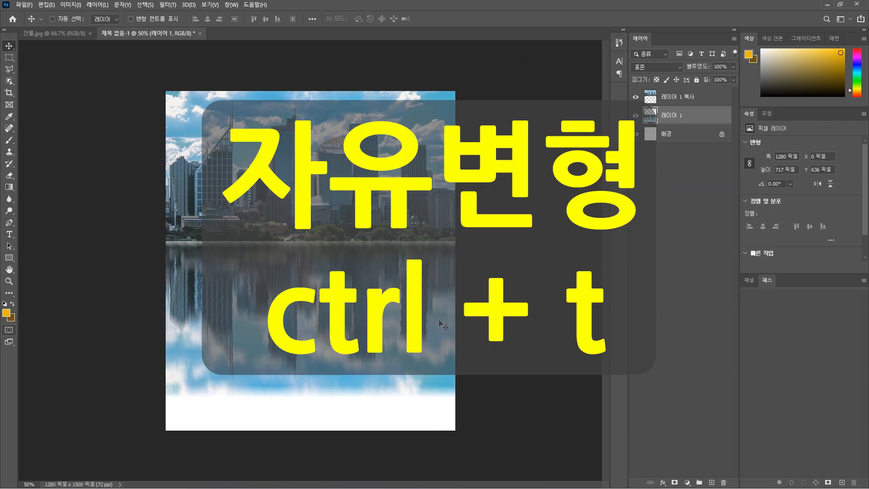
{"action": "key", "text": "ctrl"}
{"action": "key", "text": "ctrl+t"}
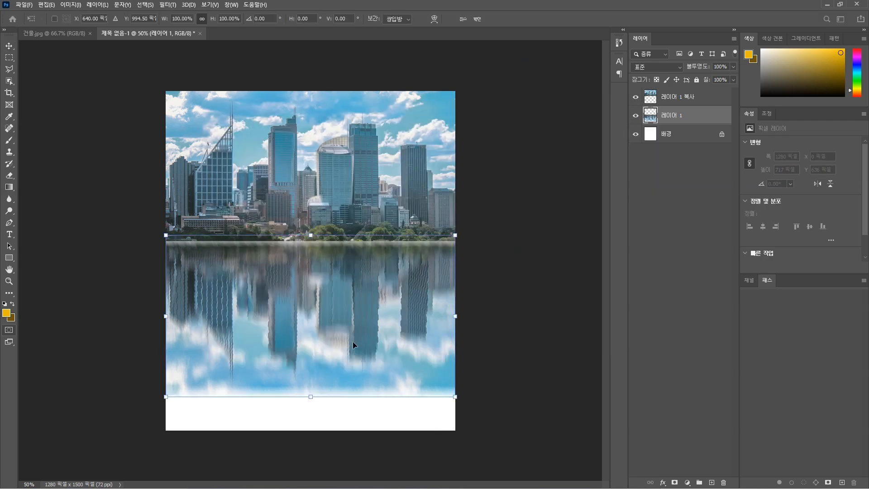
{"action": "left_click_drag", "start_coordinate": [347, 345], "coordinate": [350, 342]}
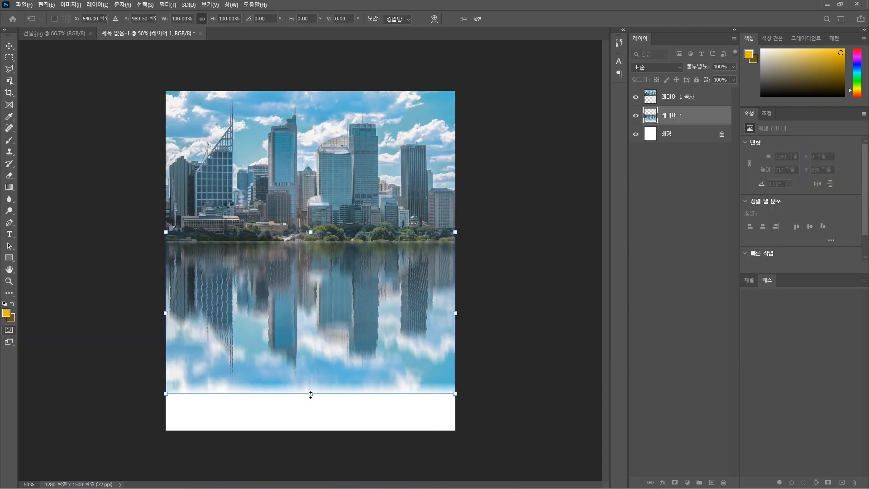
{"action": "left_click_drag", "start_coordinate": [311, 393], "coordinate": [316, 352]}
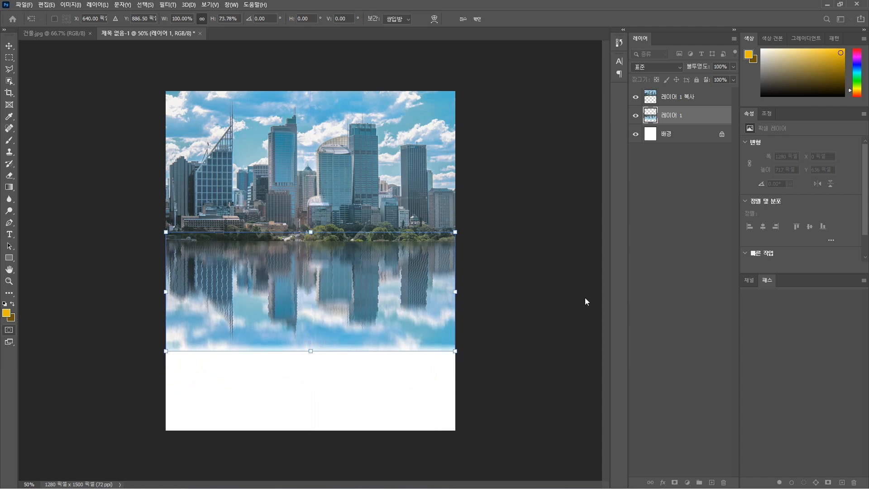
{"action": "key", "text": "Return"}
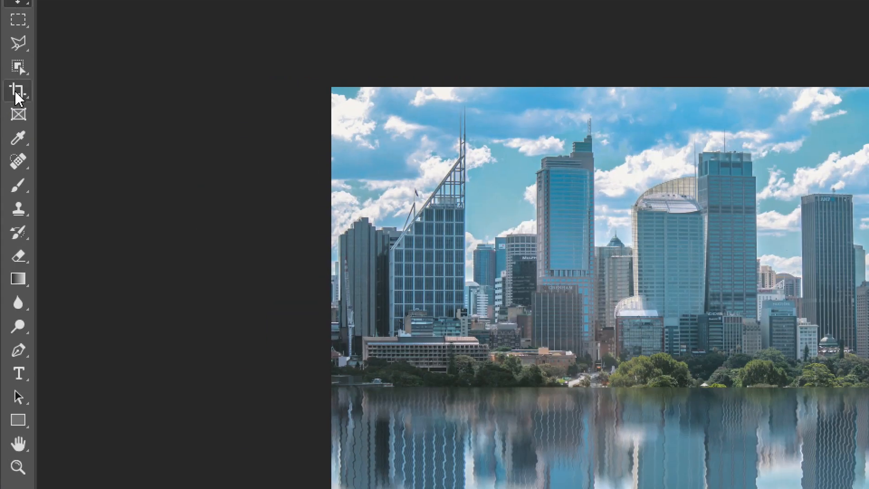
- Crop away the white area below the reflection, leaving a canvas of 1280 × 1112 pixels
{"action": "left_click", "coordinate": [17, 96]}
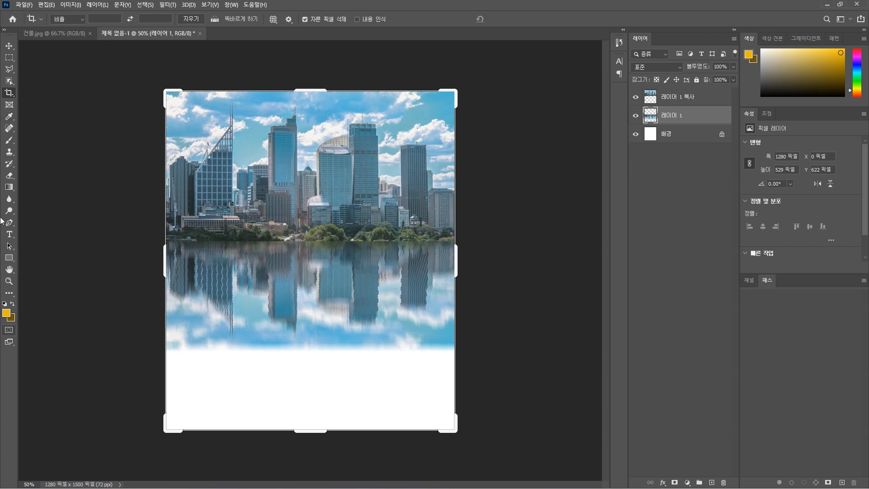
{"action": "left_click_drag", "start_coordinate": [315, 431], "coordinate": [334, 387]}
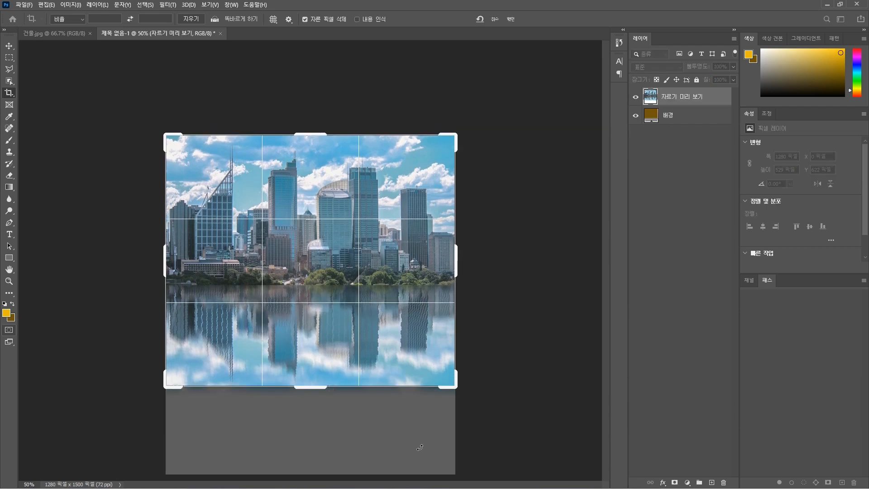
{"action": "key", "text": "Return"}
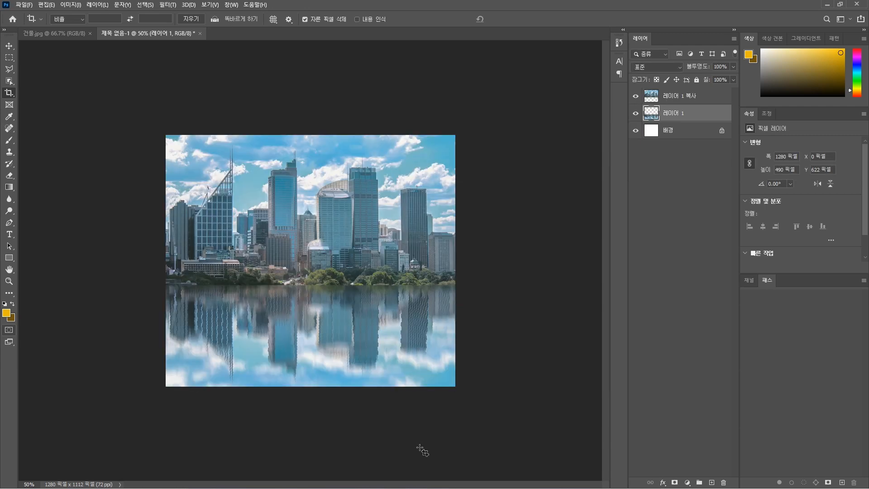
{"action": "key", "text": "ctrl+plus"}
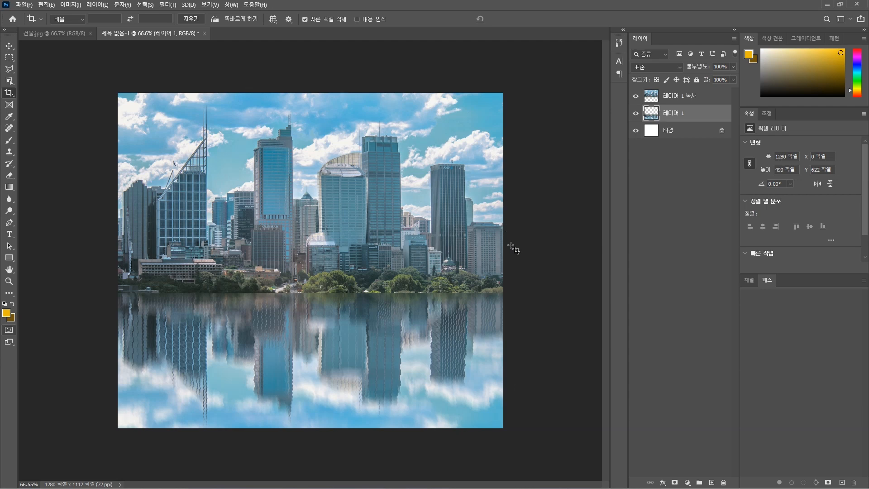
{"action": "left_click", "coordinate": [172, 5]}
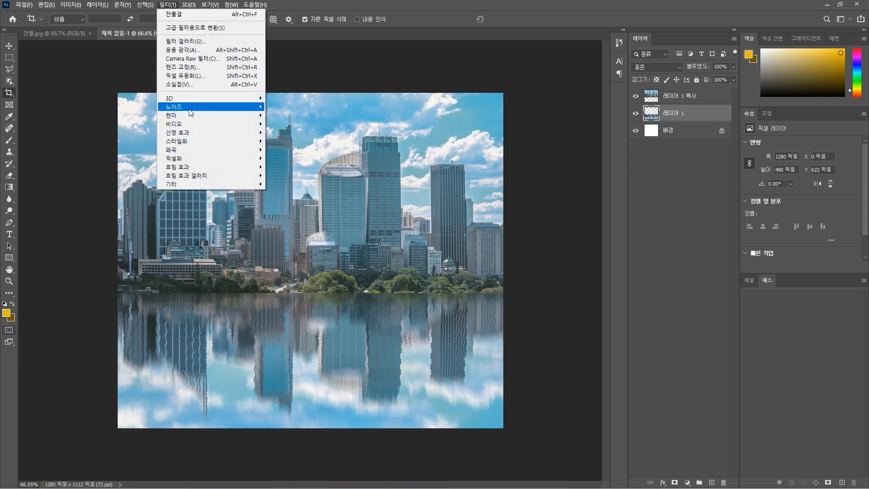
{"action": "mouse_move", "coordinate": [200, 162]}
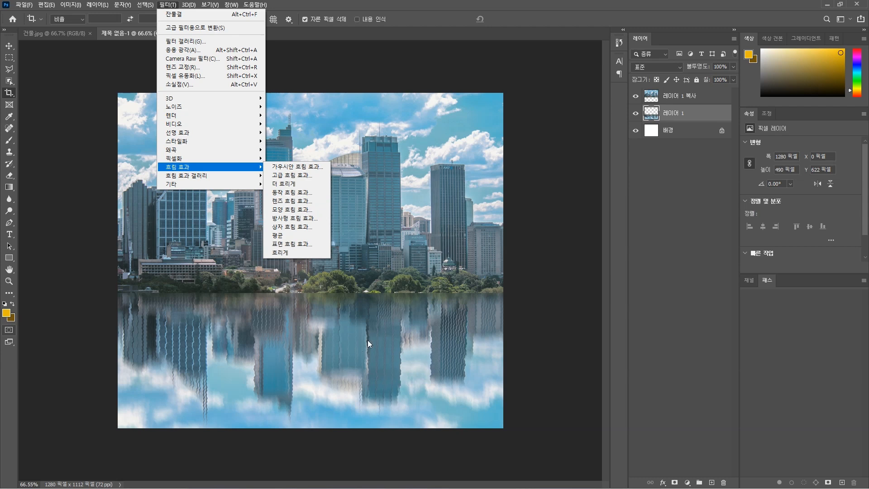
{"action": "mouse_move", "coordinate": [229, 152]}
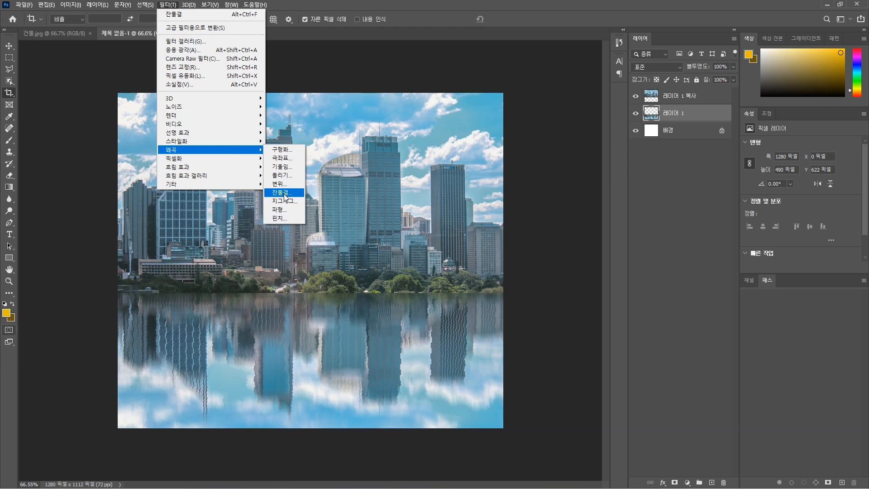
{"action": "left_click", "coordinate": [564, 211]}
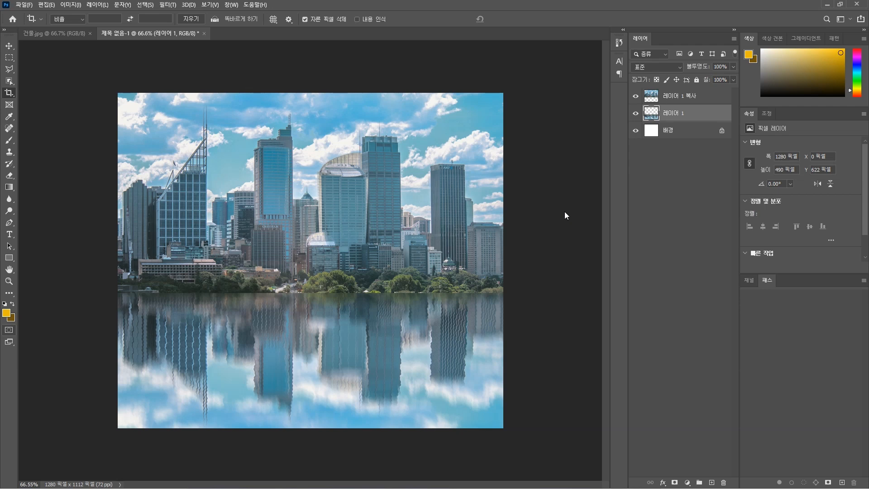
{"action": "left_click", "coordinate": [168, 5]}
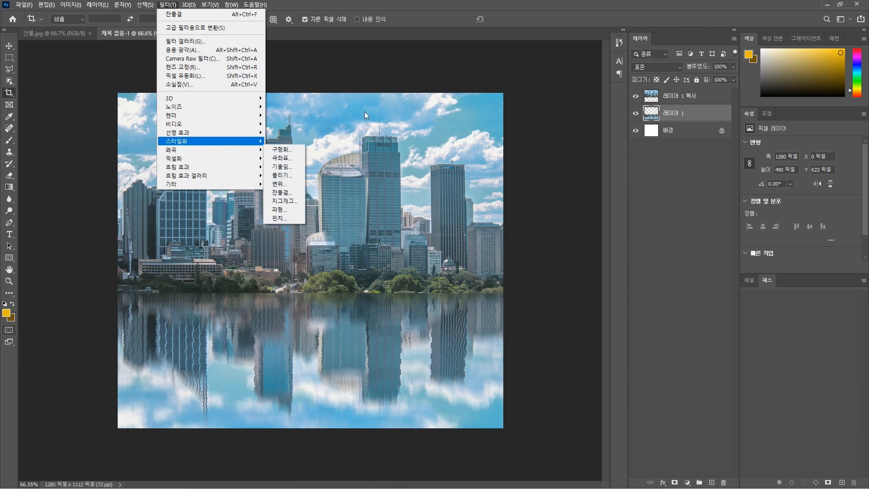
{"action": "left_click", "coordinate": [487, 64]}
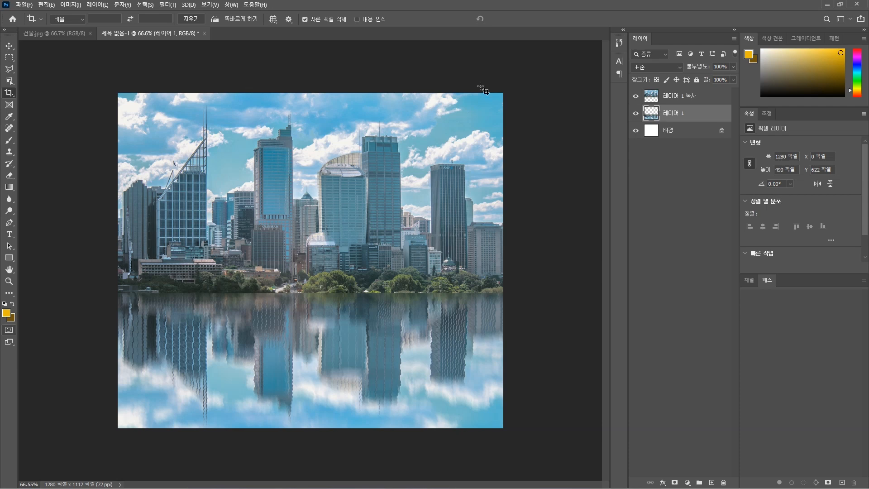
{"action": "left_click", "coordinate": [167, 5]}
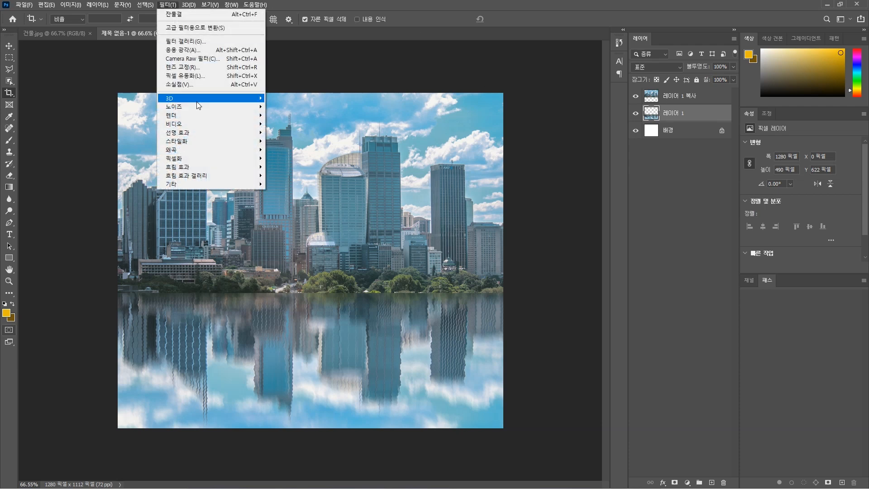
{"action": "left_click", "coordinate": [335, 57]}
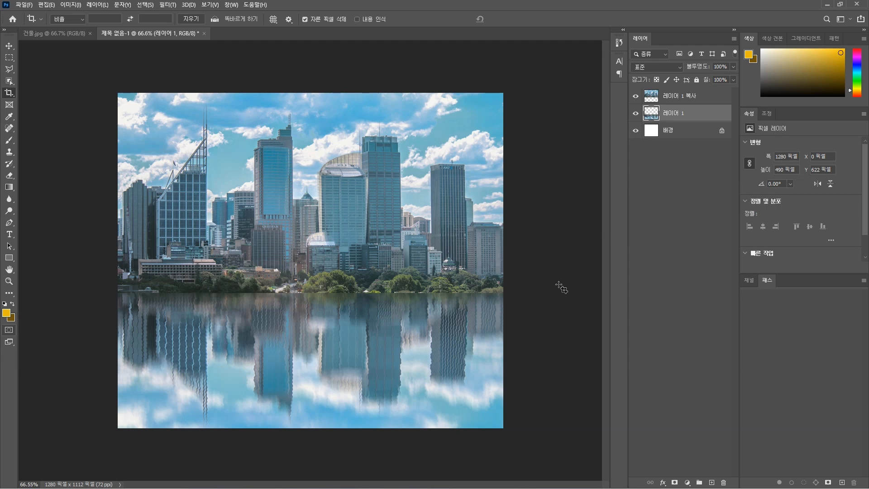
- Preview the Texturizer (텍스처화) effect on 레이어 1 in the Filter Gallery and leave without applying it
{"action": "left_click", "coordinate": [169, 6]}
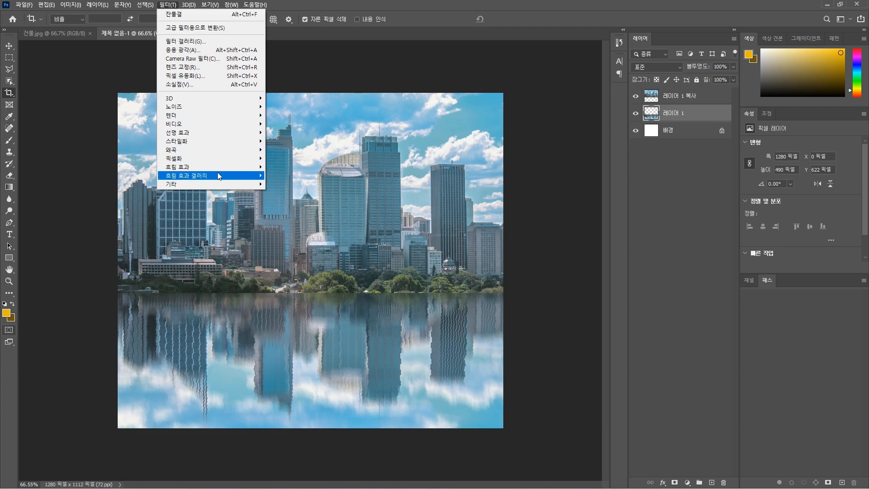
{"action": "mouse_move", "coordinate": [216, 159]}
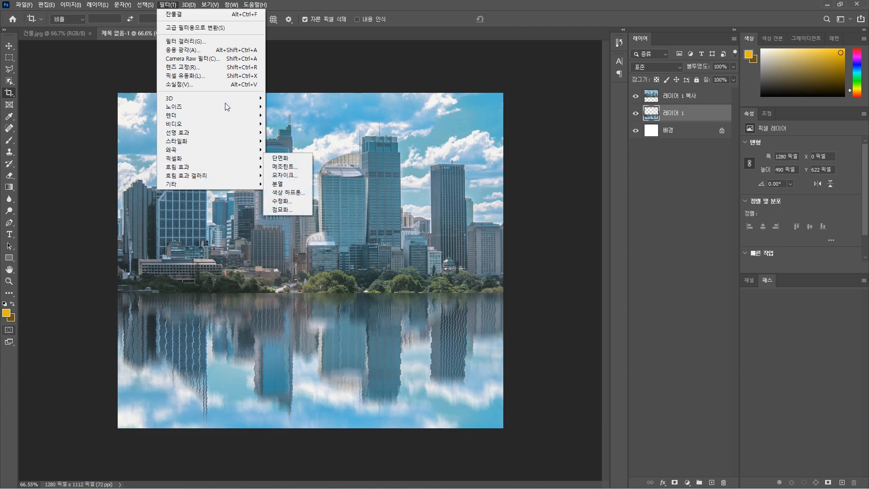
{"action": "left_click", "coordinate": [201, 42]}
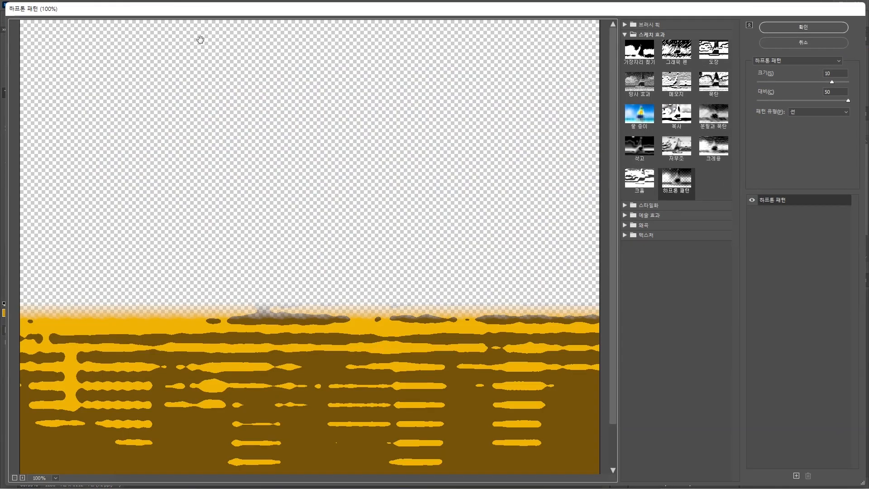
{"action": "left_click", "coordinate": [656, 234]}
{"action": "left_click", "coordinate": [714, 290]}
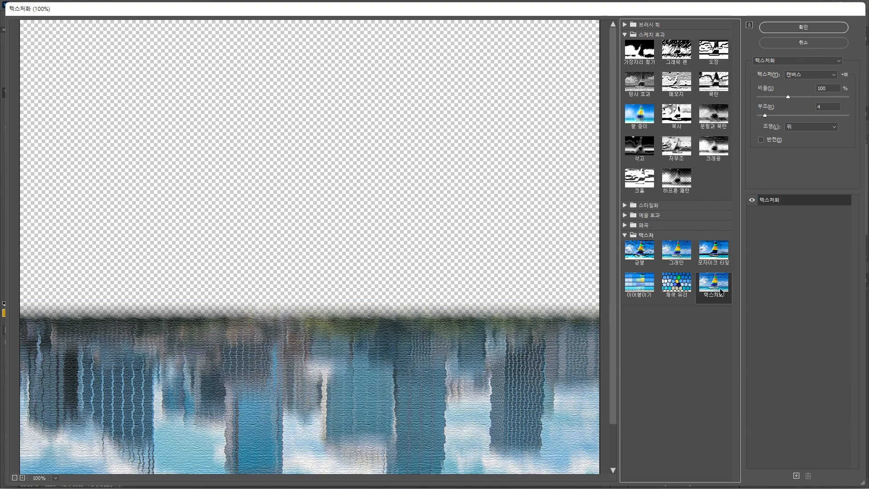
{"action": "left_click", "coordinate": [804, 42]}
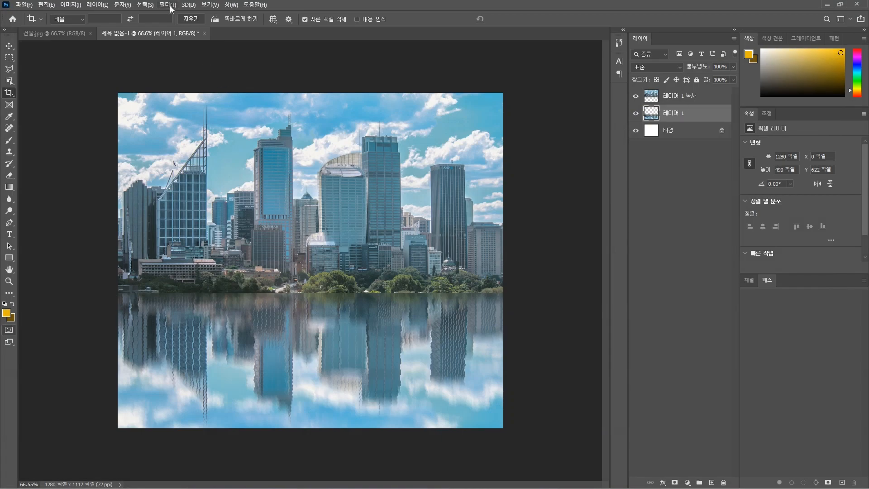
{"action": "left_click", "coordinate": [168, 5]}
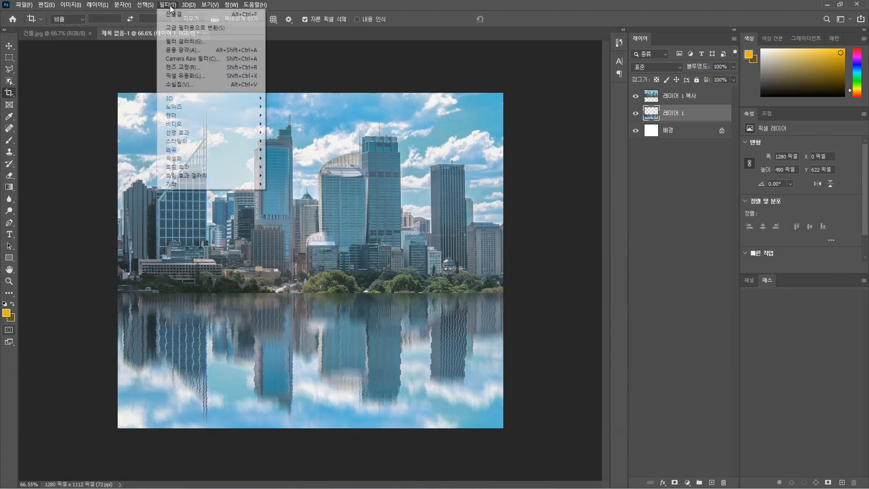
{"action": "mouse_move", "coordinate": [222, 159]}
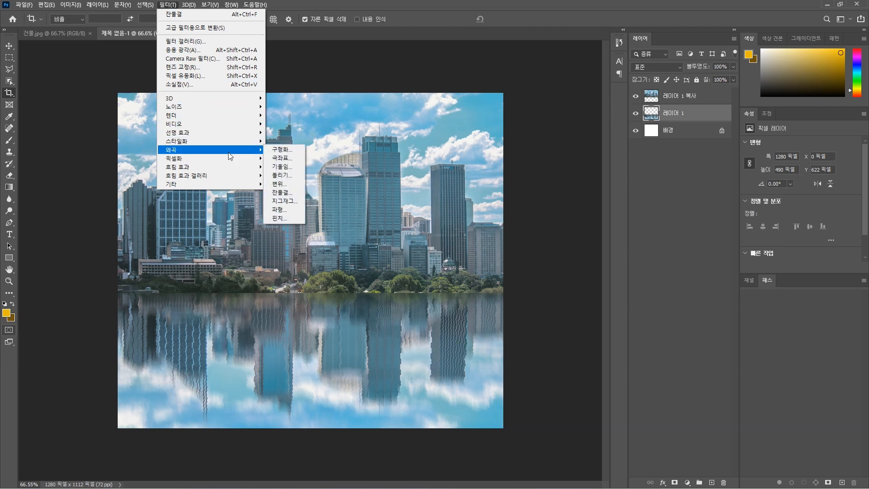
{"action": "left_click", "coordinate": [424, 3]}
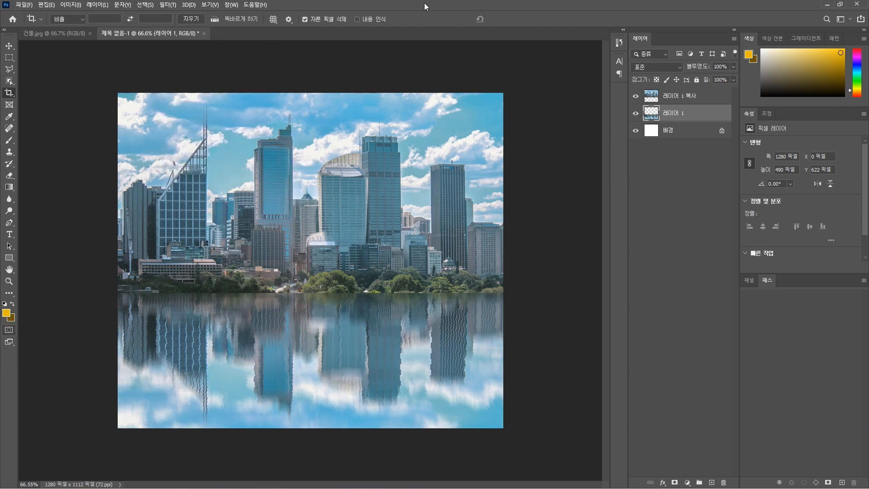